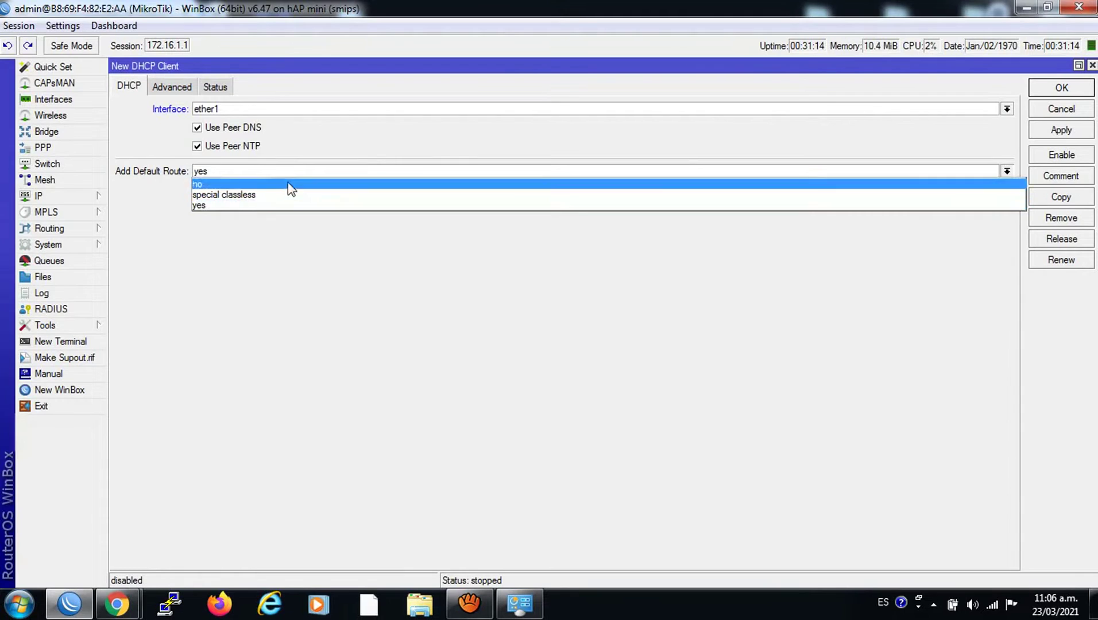
# - Save the ether1 DHCP client with Add Default Route set to no, and copy it as a second client on ether2
pyautogui.click(1054, 131)
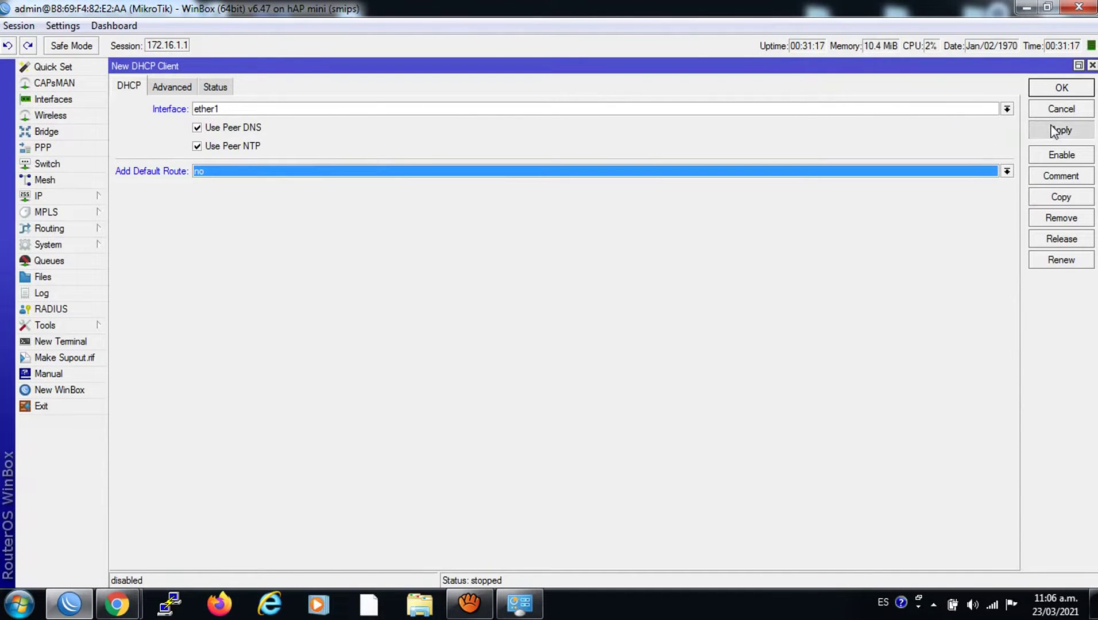
pyautogui.click(1060, 198)
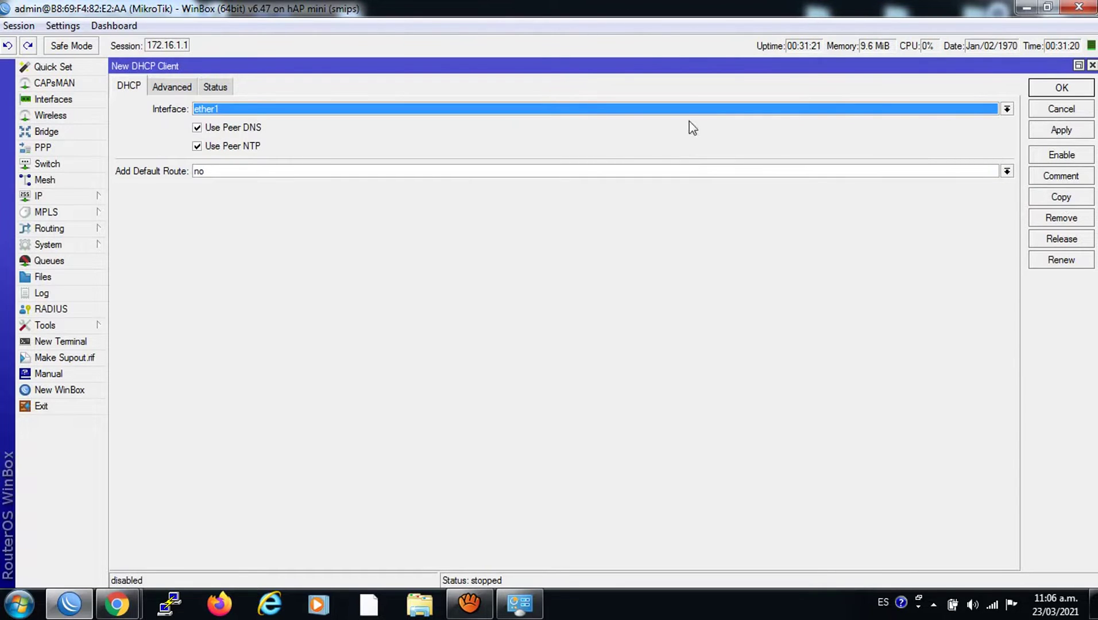
pyautogui.click(543, 109)
pyautogui.click(517, 132)
pyautogui.click(1060, 87)
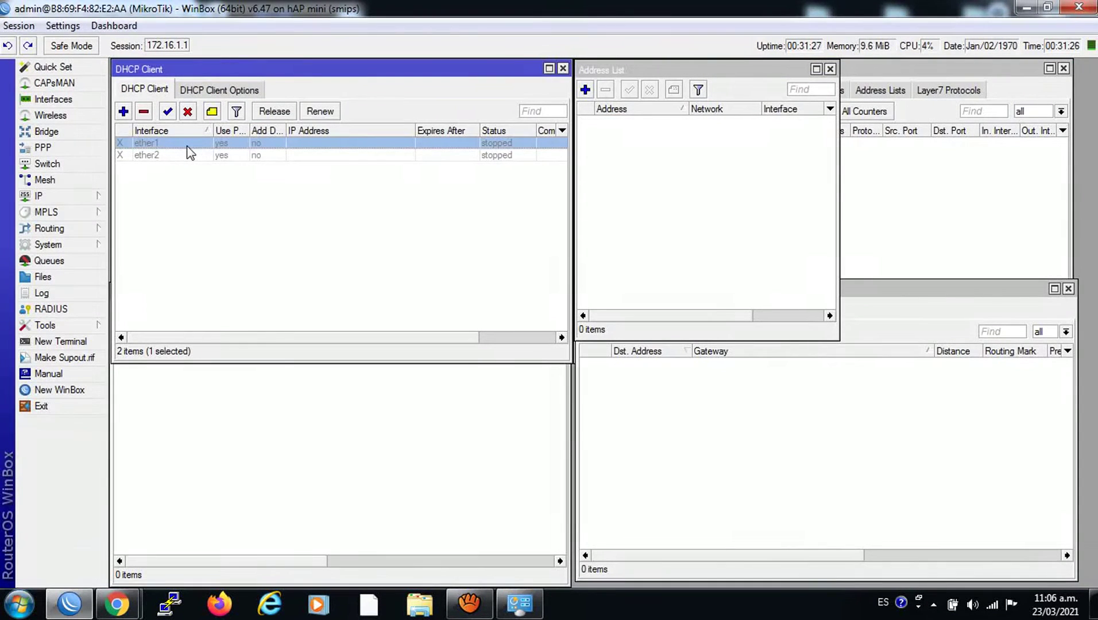
# - Enable both DHCP clients, ether1 and ether2, and close the DHCP client list
pyautogui.hotkey('ctrl', 'a')
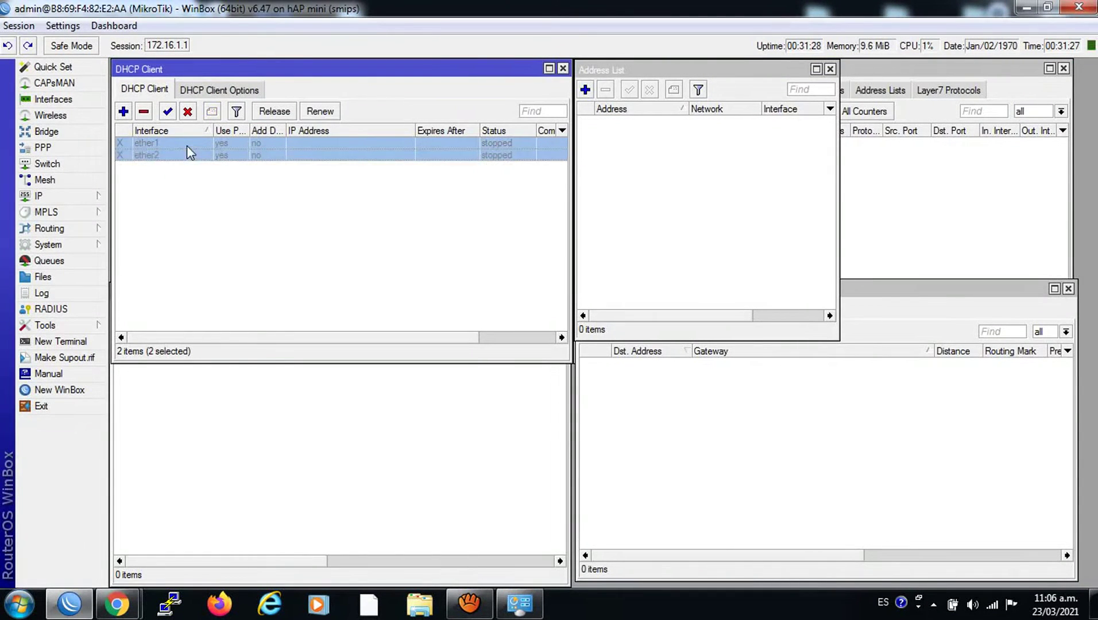
pyautogui.click(167, 110)
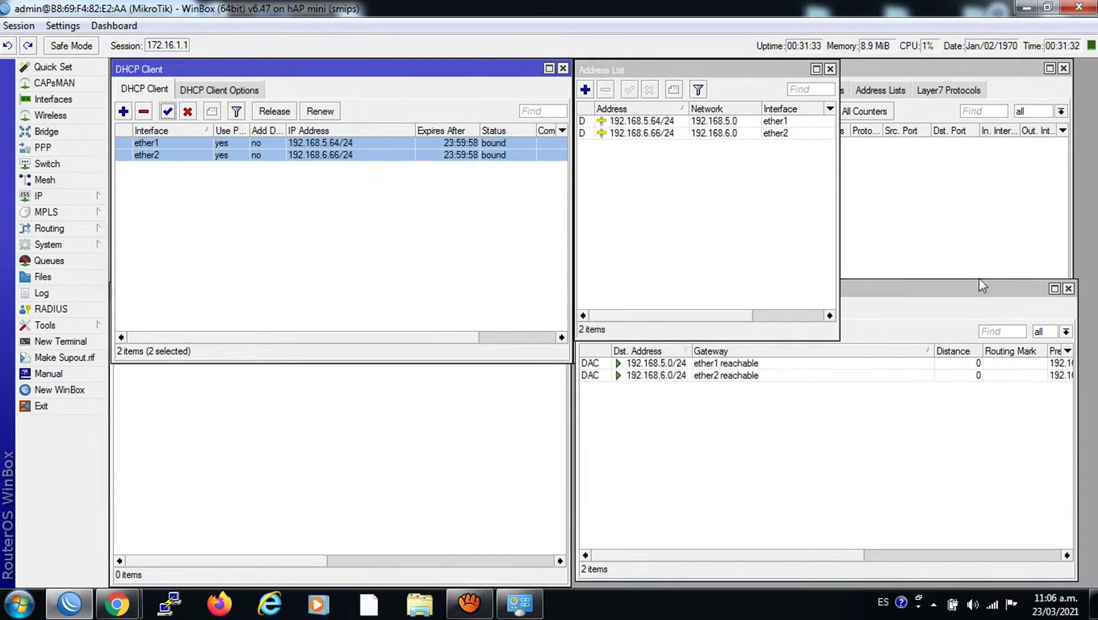
pyautogui.click(936, 294)
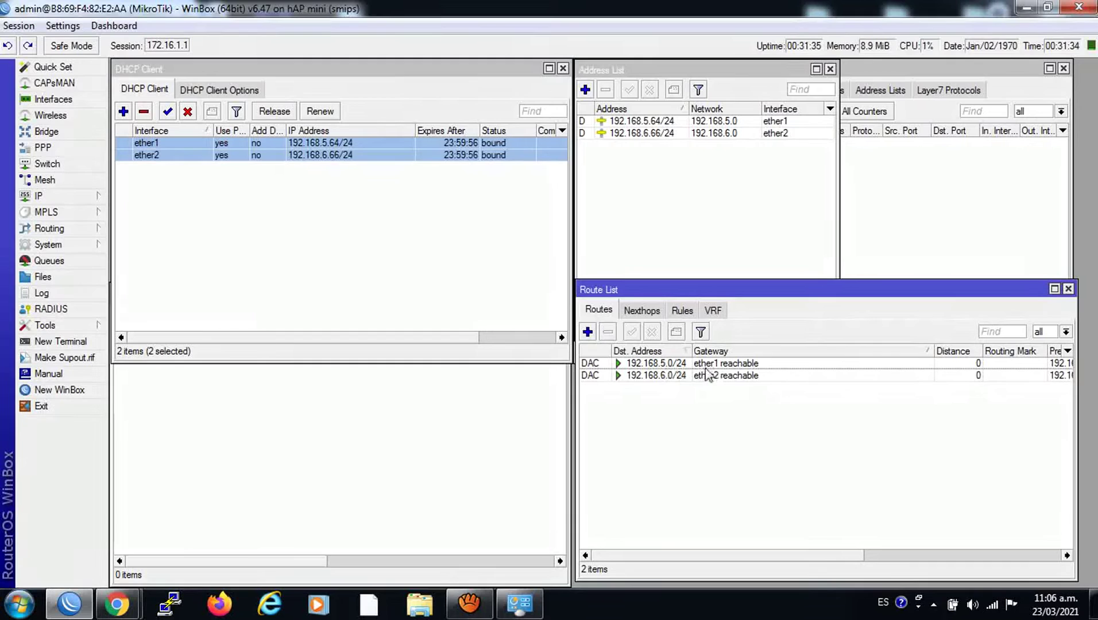
pyautogui.click(562, 70)
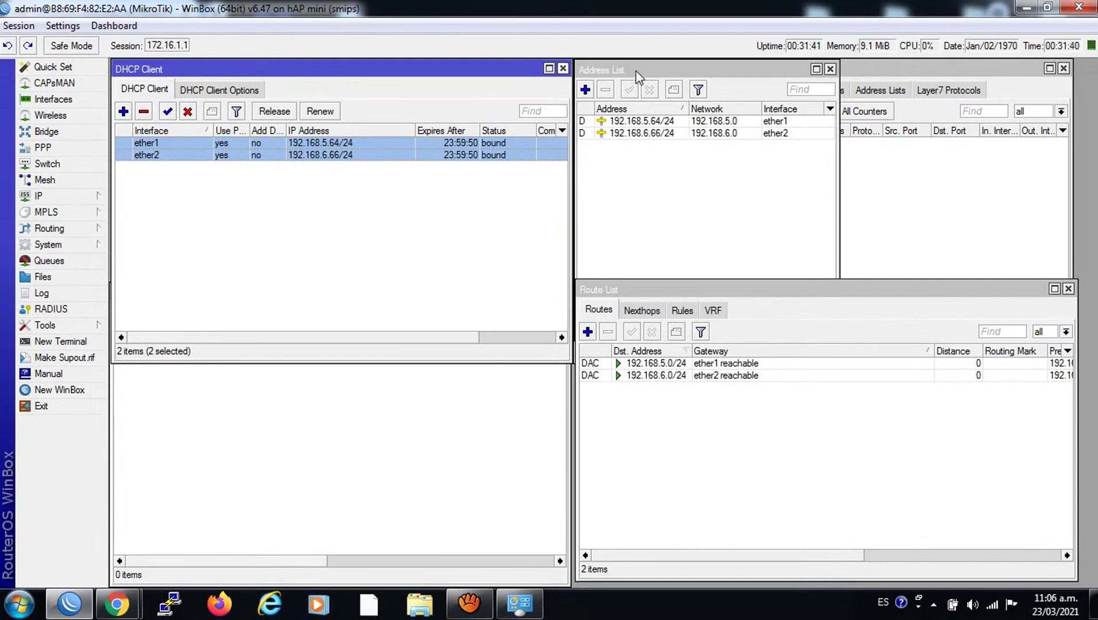
pyautogui.click(563, 69)
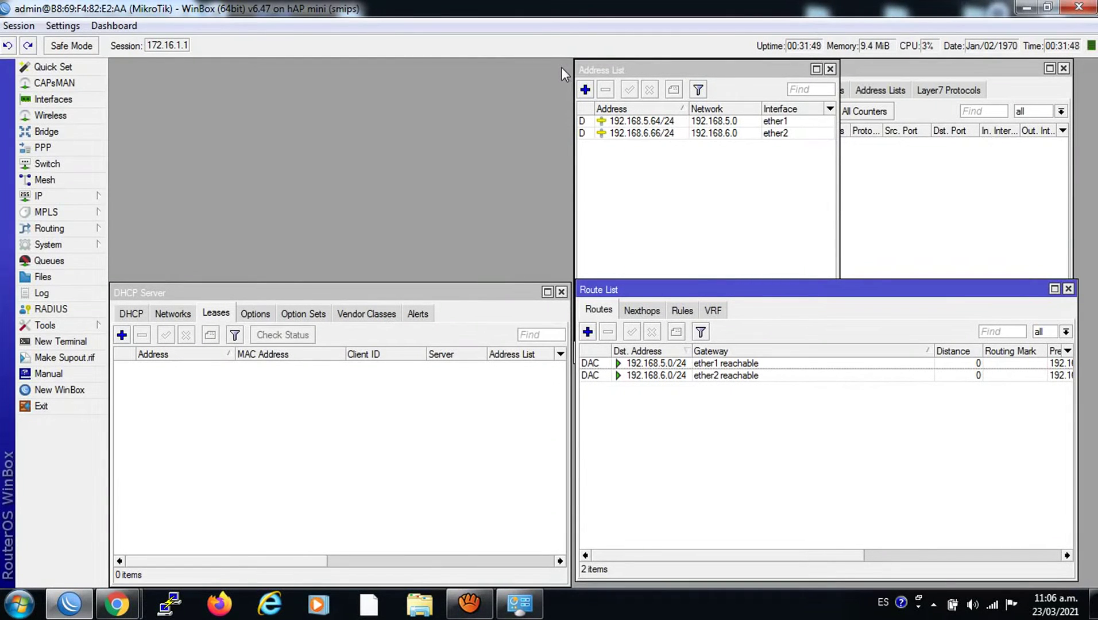
# - Add the IP address 172.16.1.1/24 on interface ether3 and close the address list
pyautogui.click(584, 90)
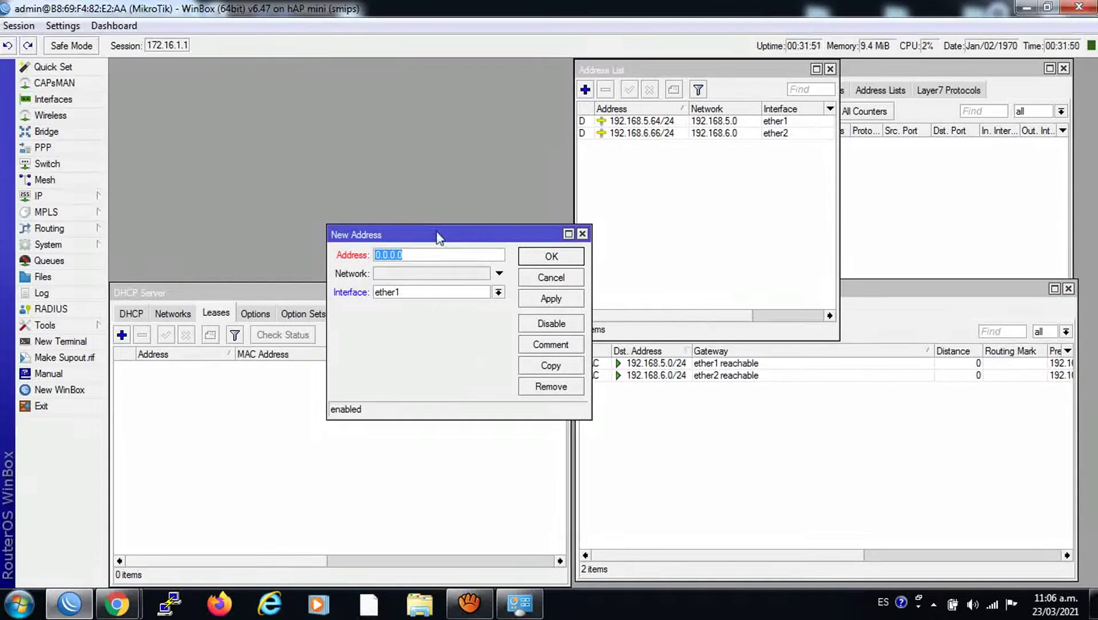
pyautogui.write('172.16.1.1/24')
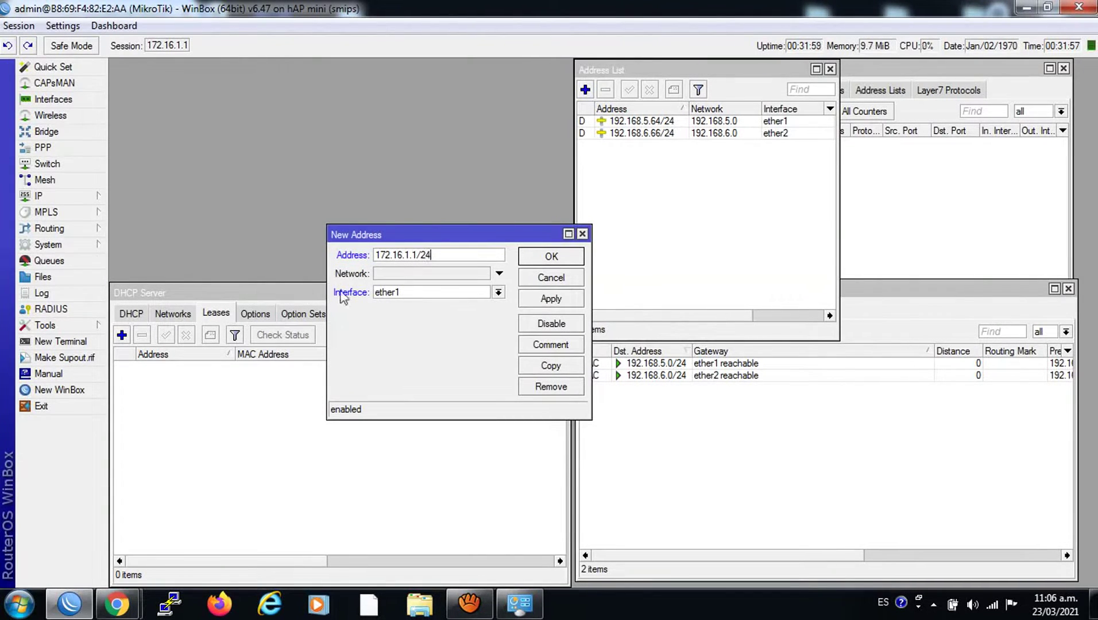
pyautogui.click(498, 293)
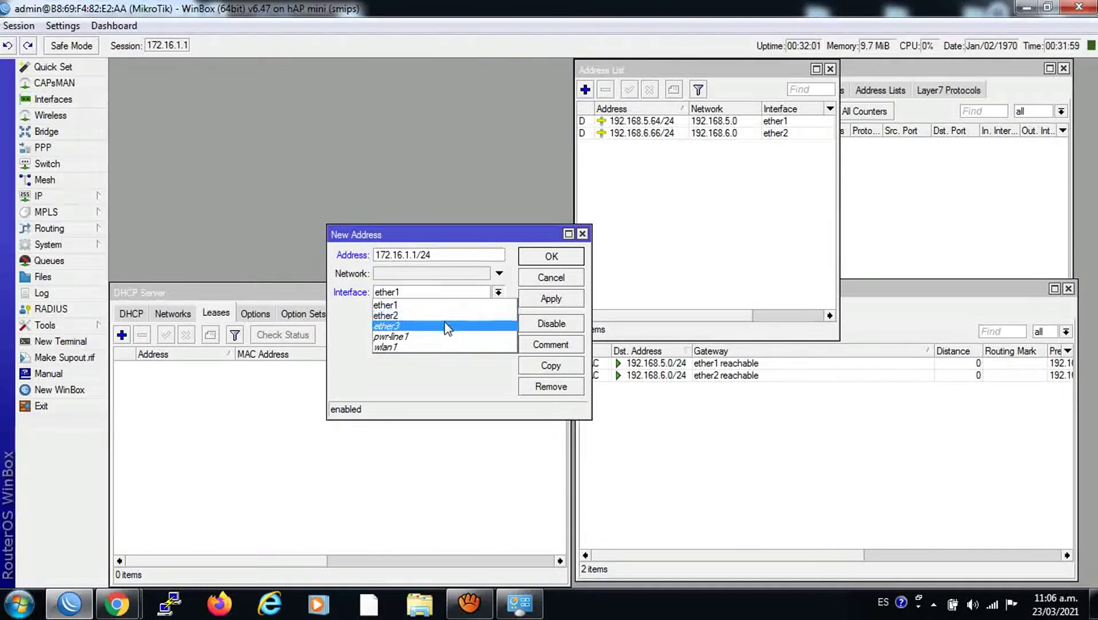
pyautogui.click(411, 326)
pyautogui.click(542, 300)
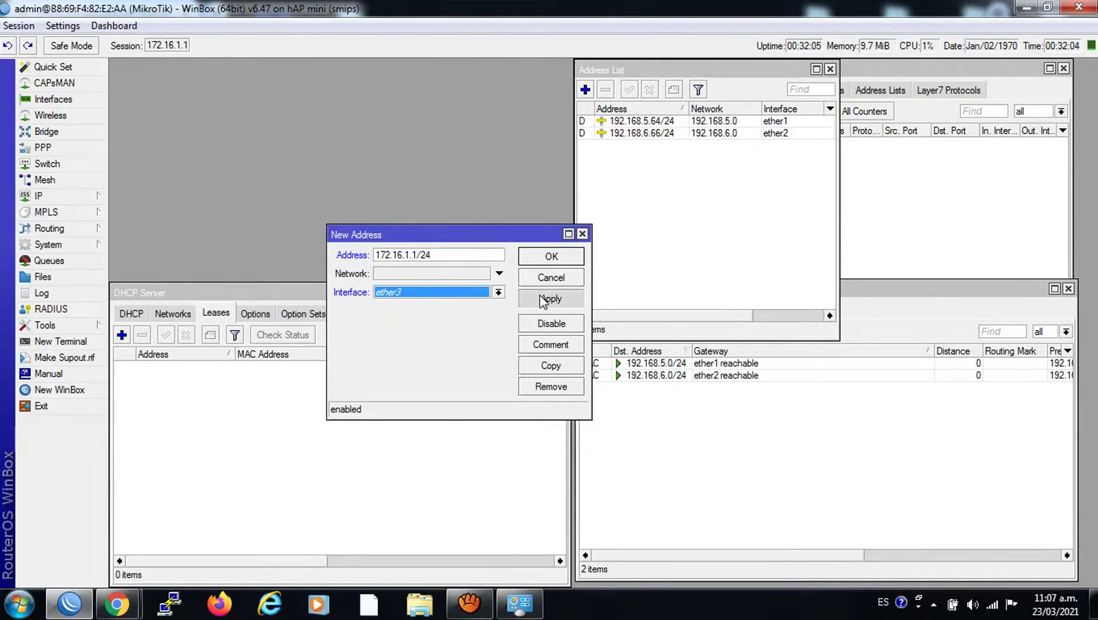
pyautogui.click(544, 264)
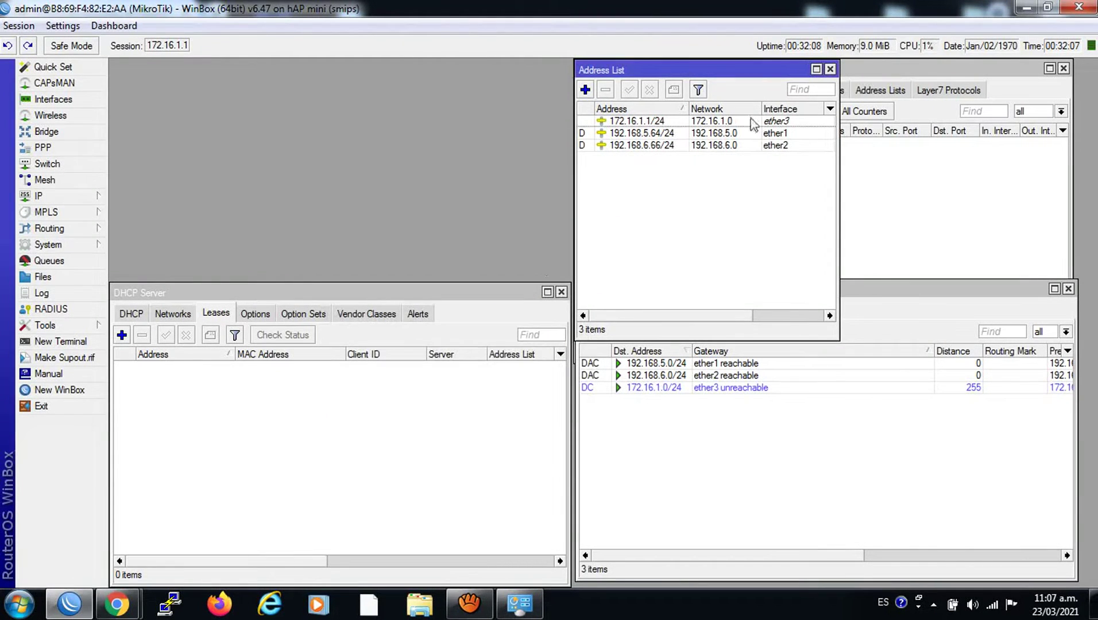
pyautogui.click(830, 69)
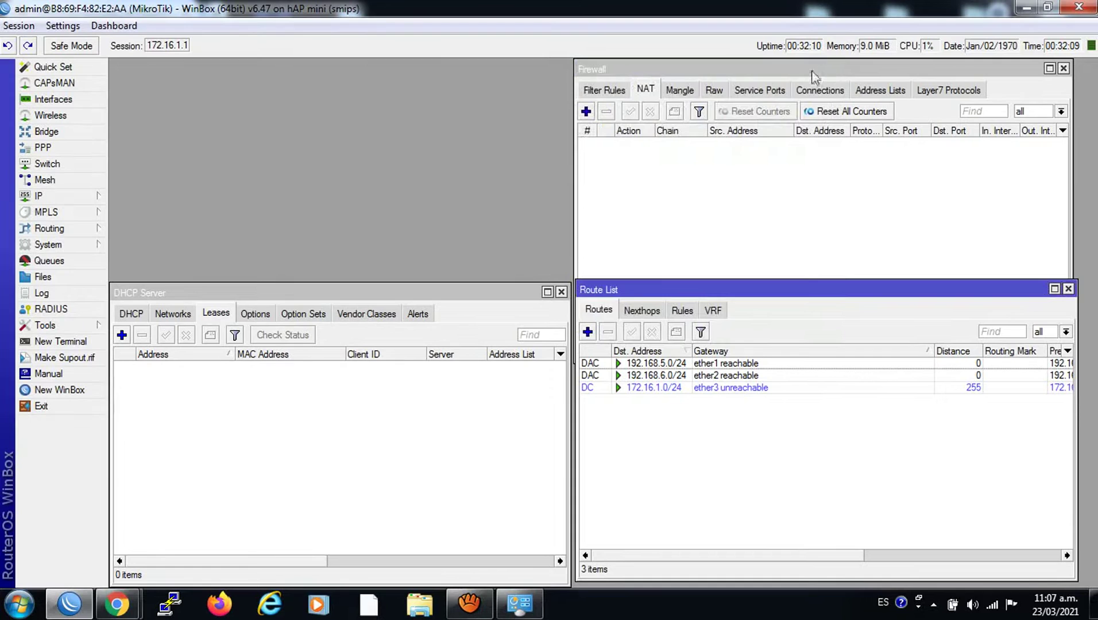
# - Start the DHCP server setup with ether3 as the server interface
pyautogui.click(425, 297)
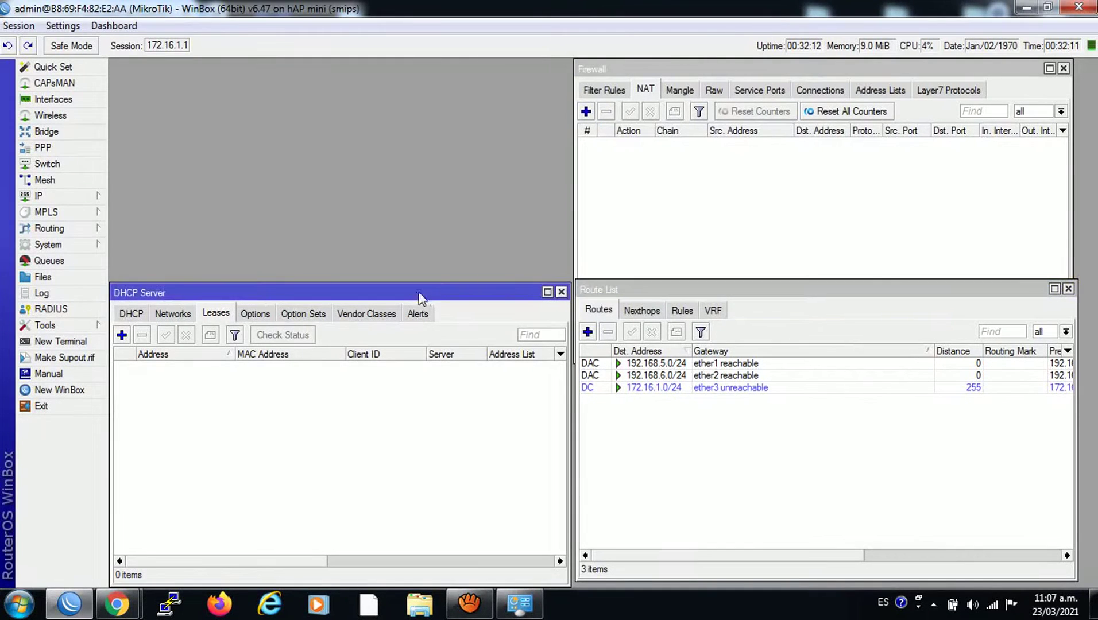
pyautogui.click(141, 314)
pyautogui.click(325, 339)
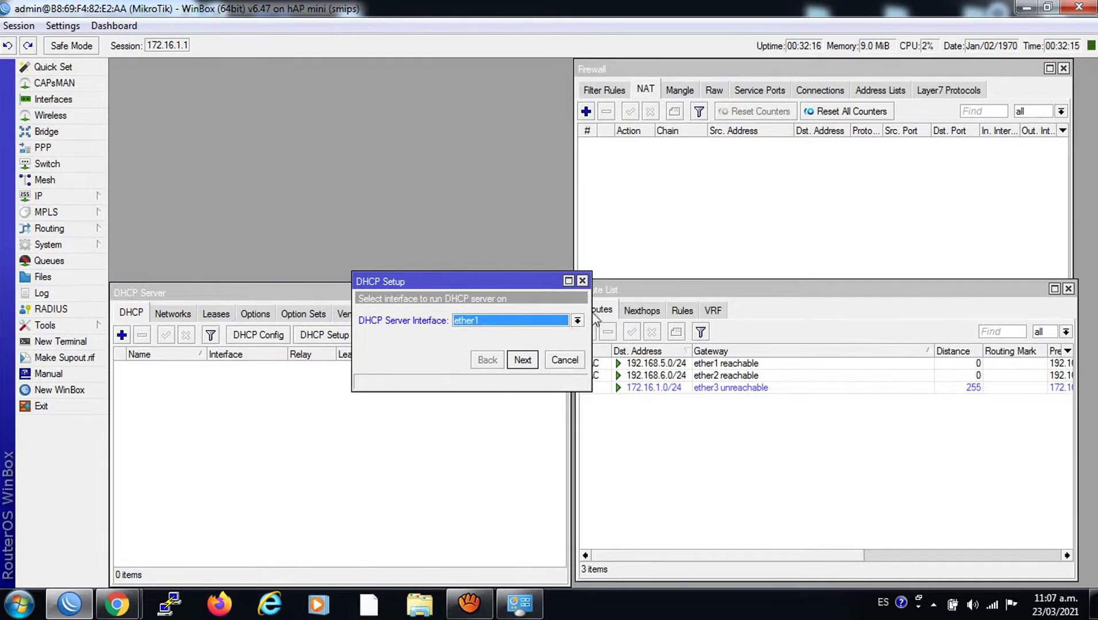
pyautogui.click(578, 321)
pyautogui.click(506, 355)
pyautogui.click(521, 361)
# - Complete the DHCP setup with gateway 172.16.1.1, pool 172.16.1.2-172.16.1.254 and lease time 00:10:00, and close the DHCP server window
pyautogui.click(522, 360)
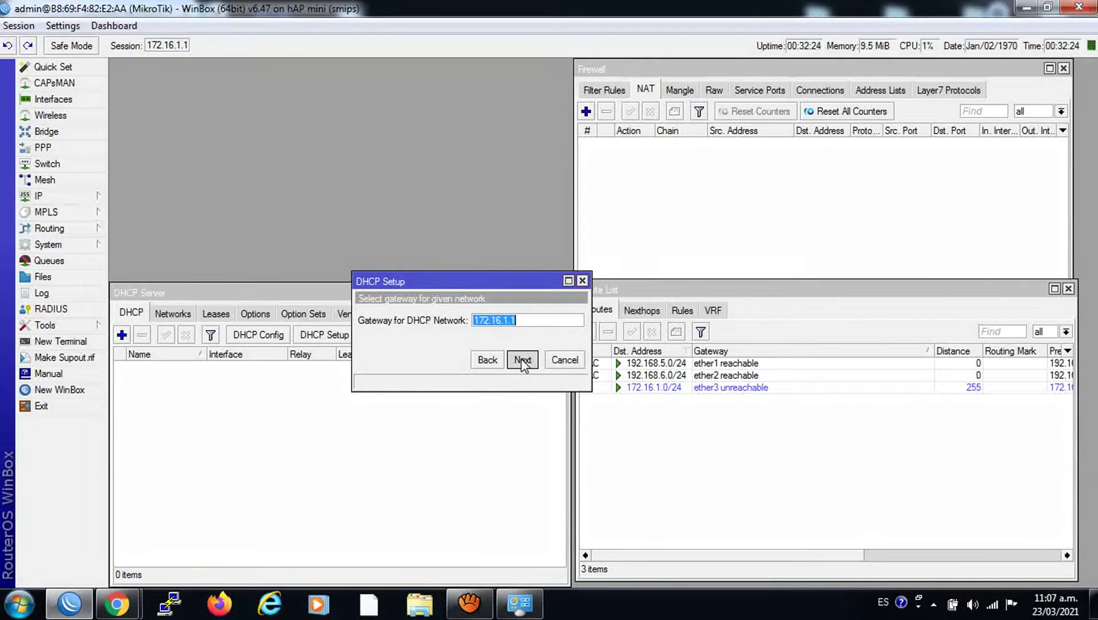
pyautogui.click(522, 360)
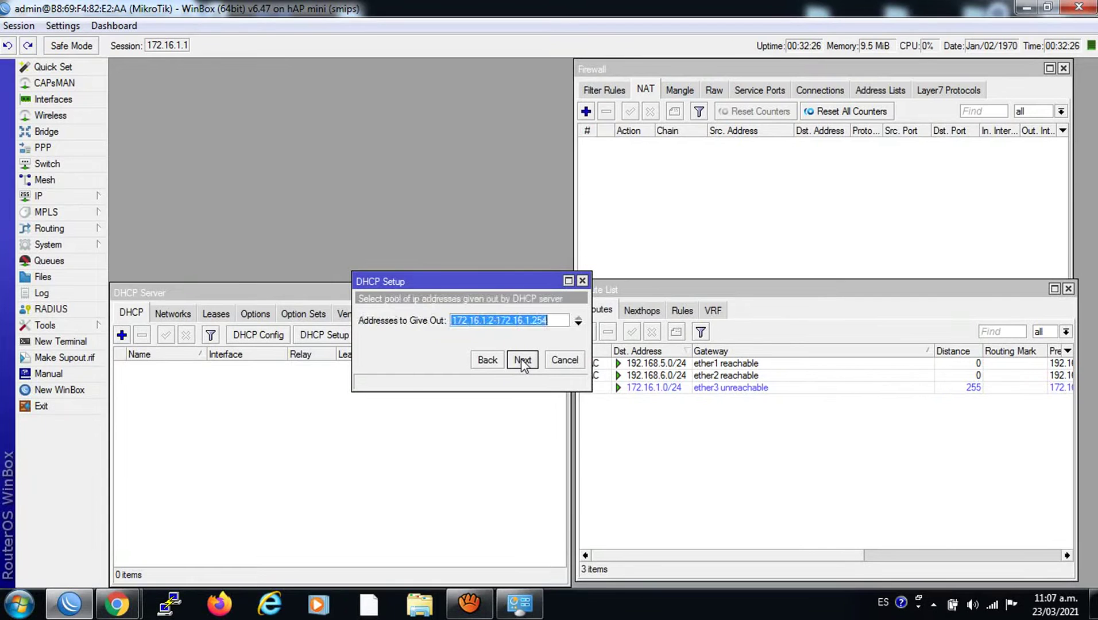
pyautogui.click(522, 360)
pyautogui.click(522, 360)
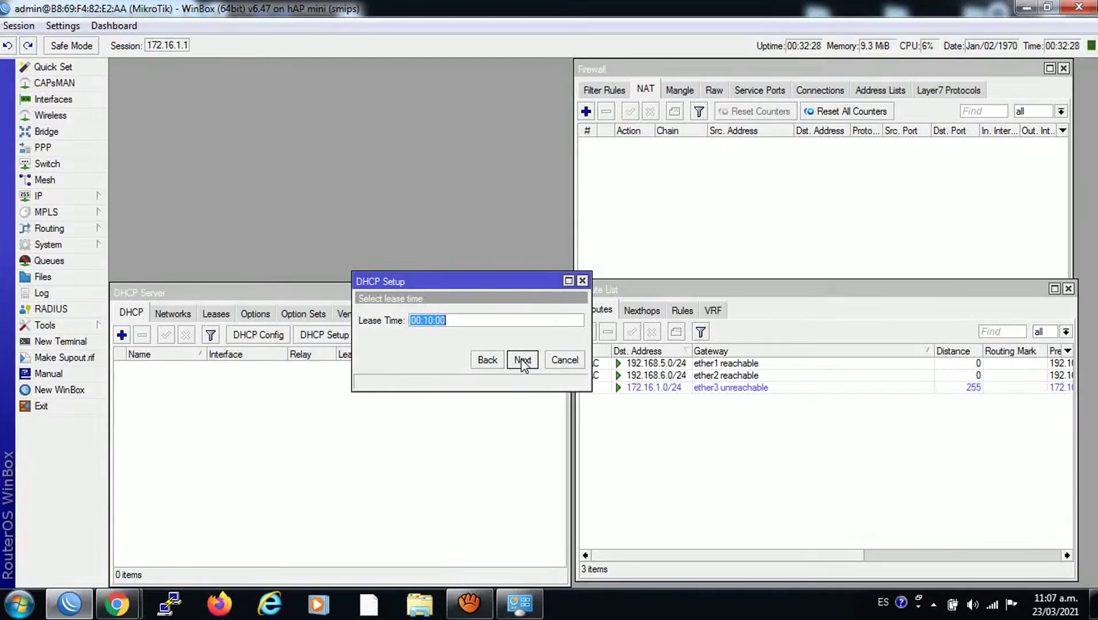
pyautogui.click(522, 360)
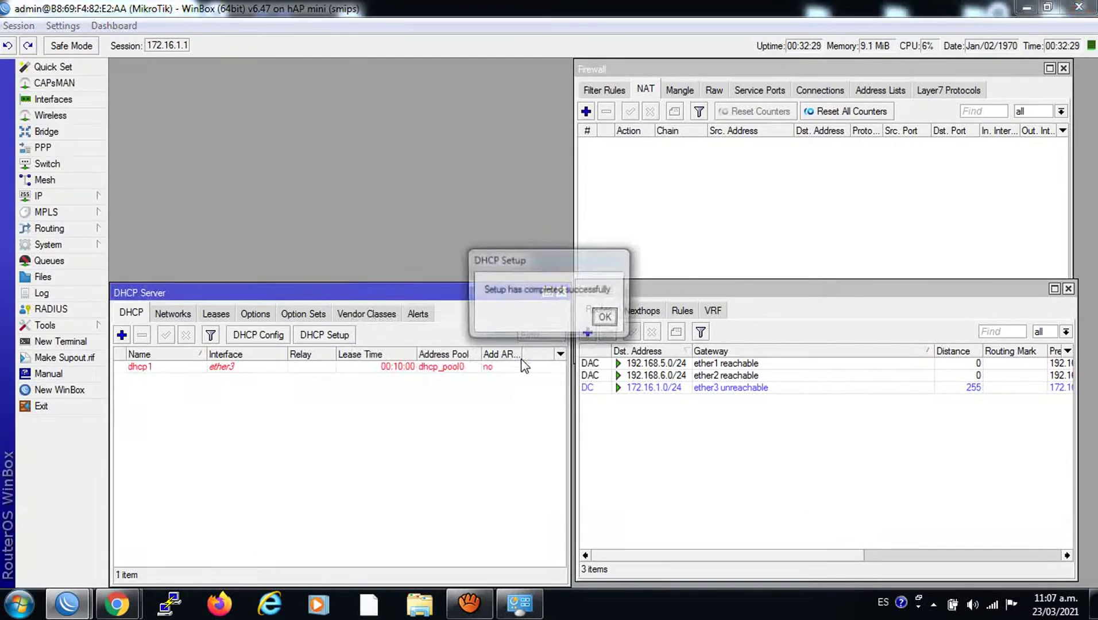
pyautogui.click(605, 318)
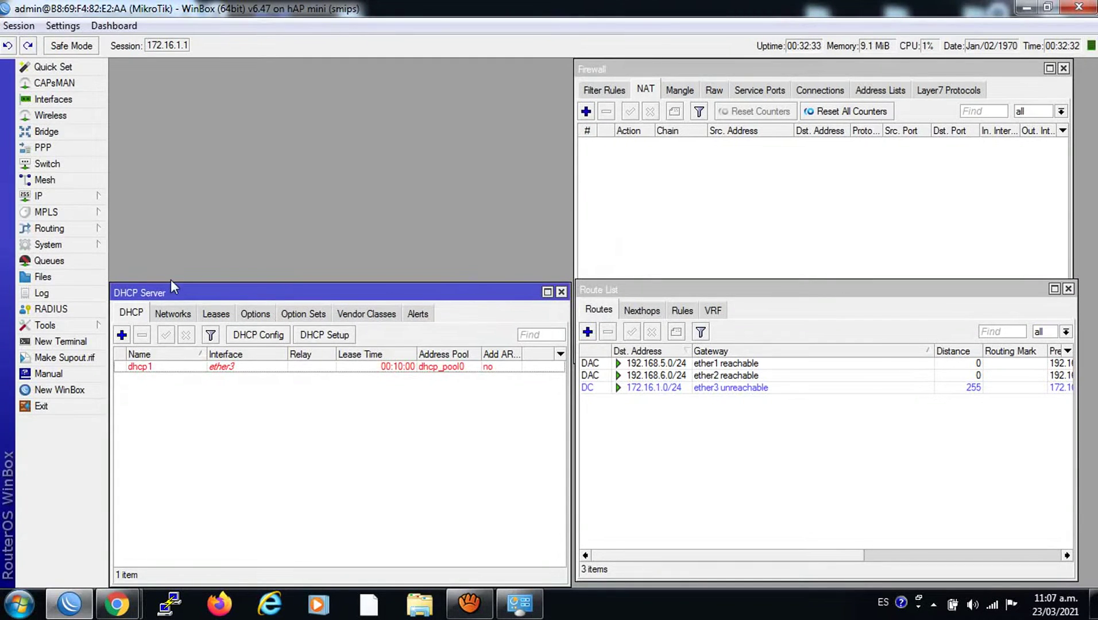
pyautogui.click(39, 198)
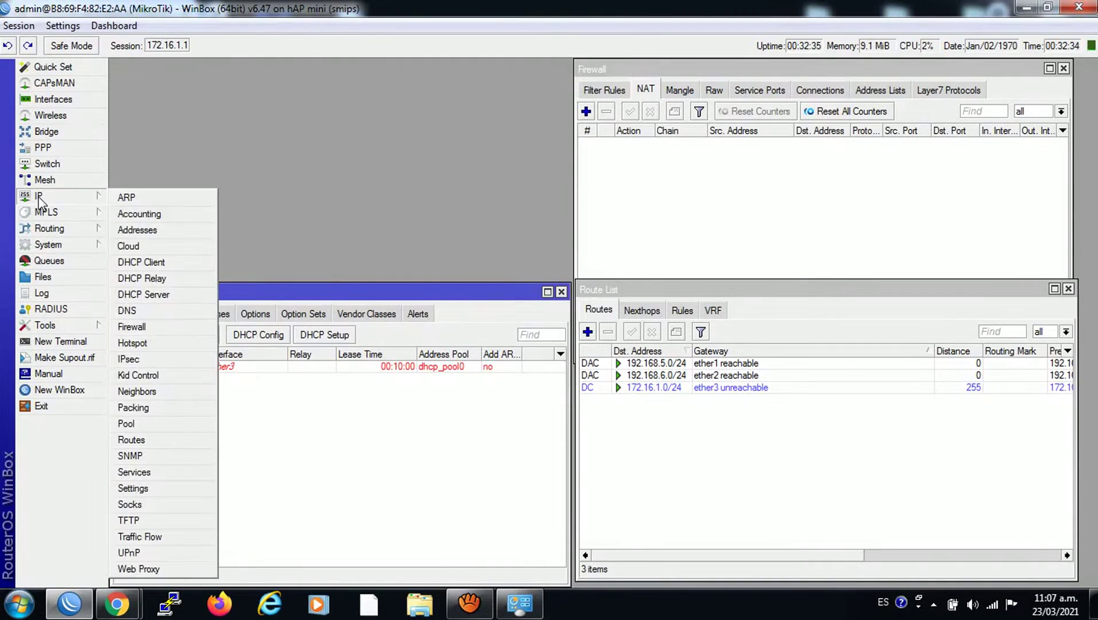
pyautogui.click(561, 293)
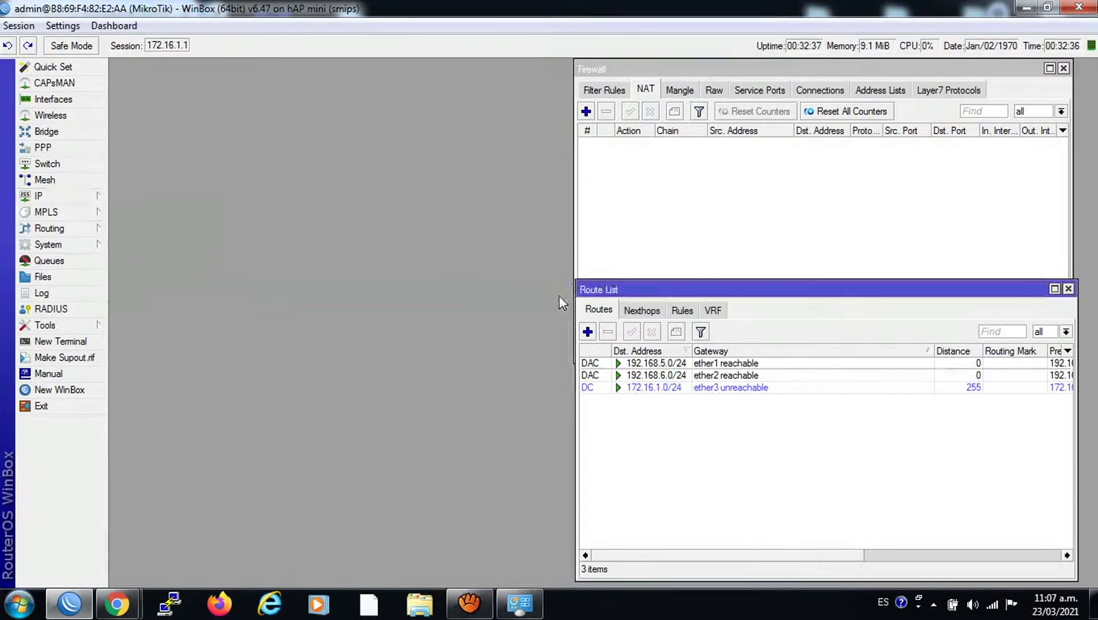
# - Set the router's DNS servers to 8.8.8.8 and 8.8.4.4 and save the DNS settings
pyautogui.click(63, 198)
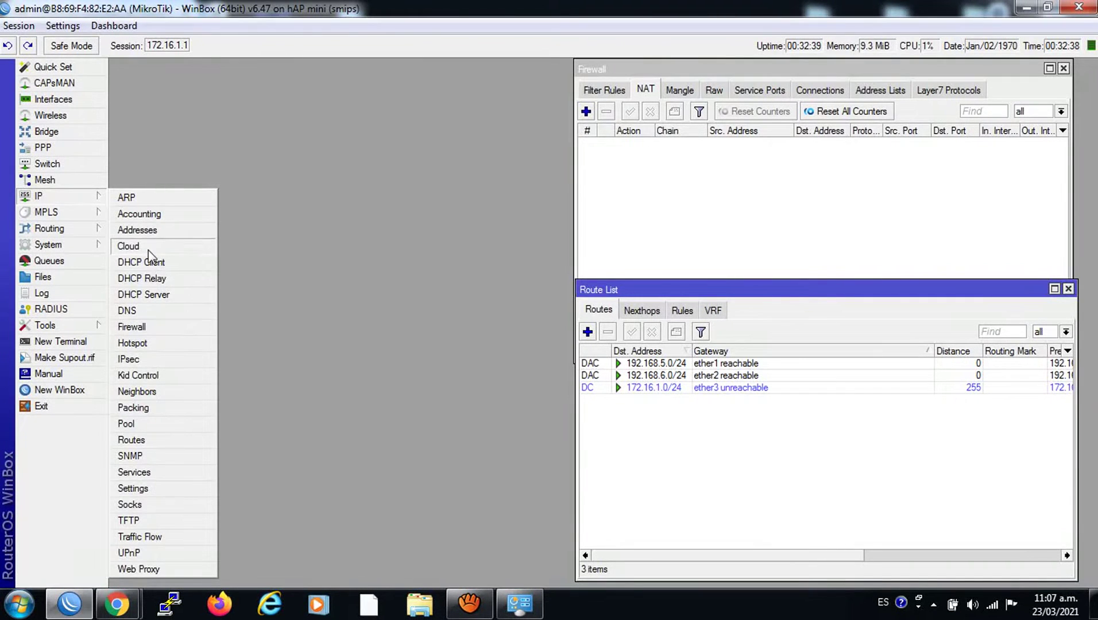
pyautogui.click(142, 311)
pyautogui.click(622, 204)
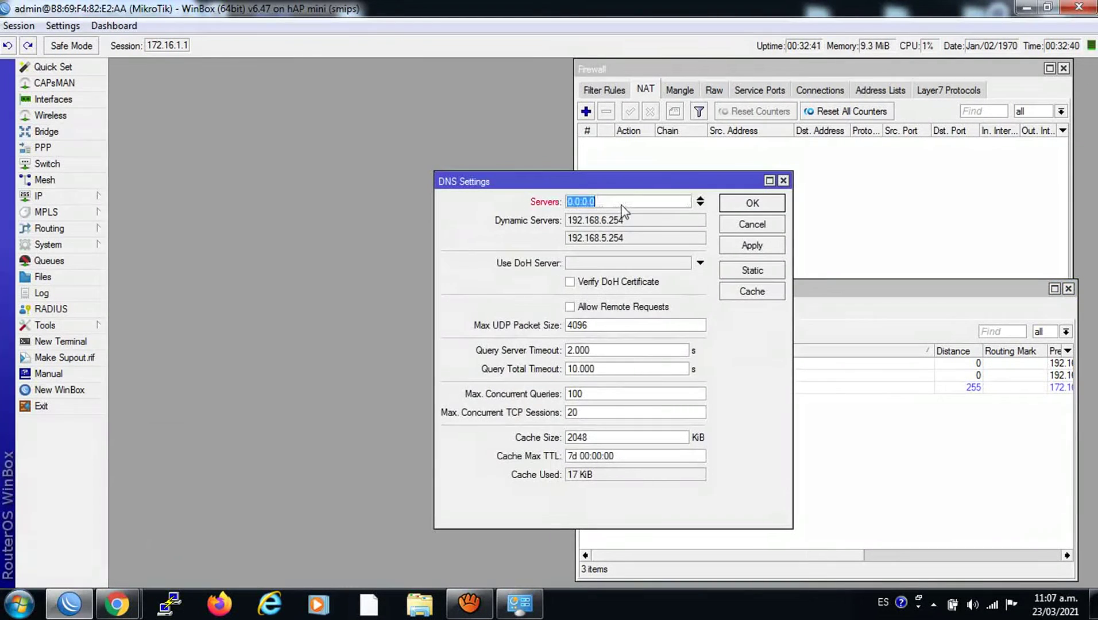
pyautogui.doubleClick(605, 202)
pyautogui.write('8.8.8.8')
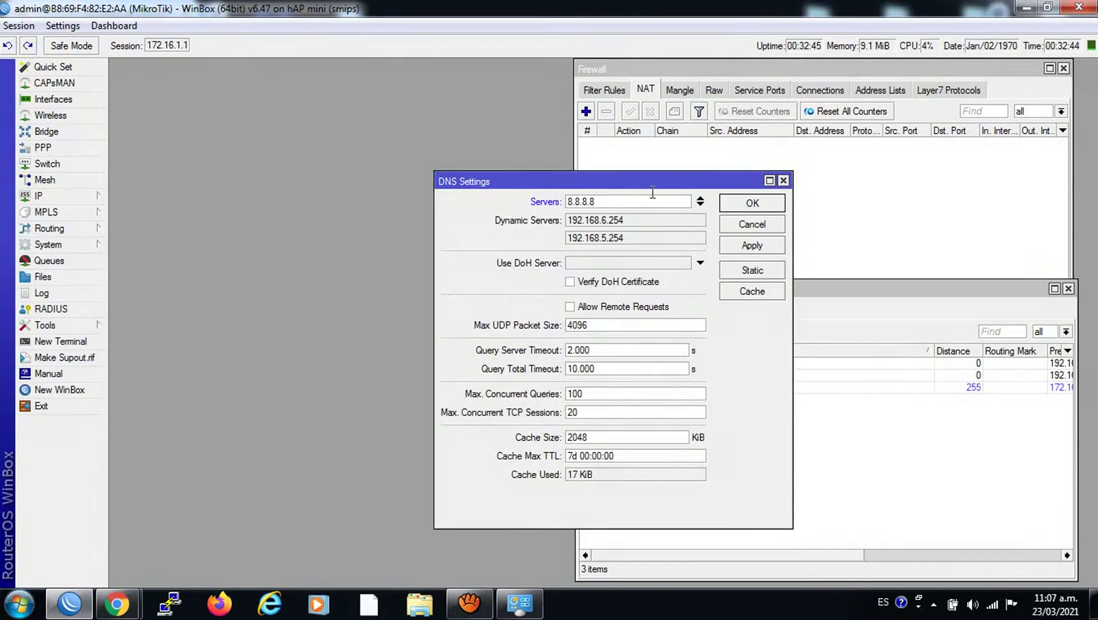
pyautogui.click(700, 205)
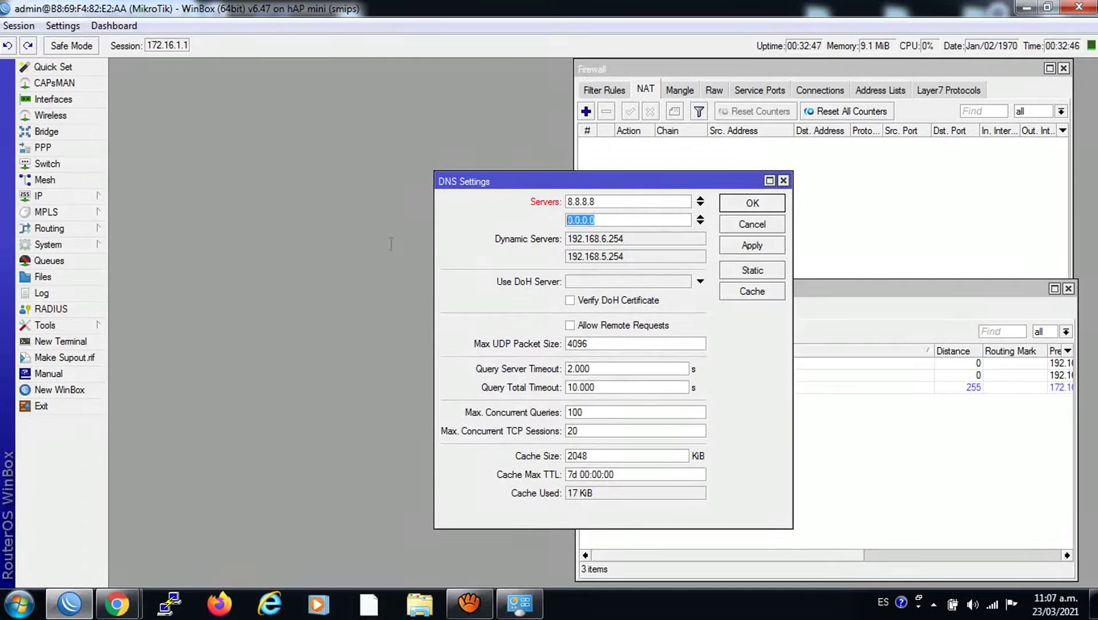
pyautogui.write('8.8.4.4')
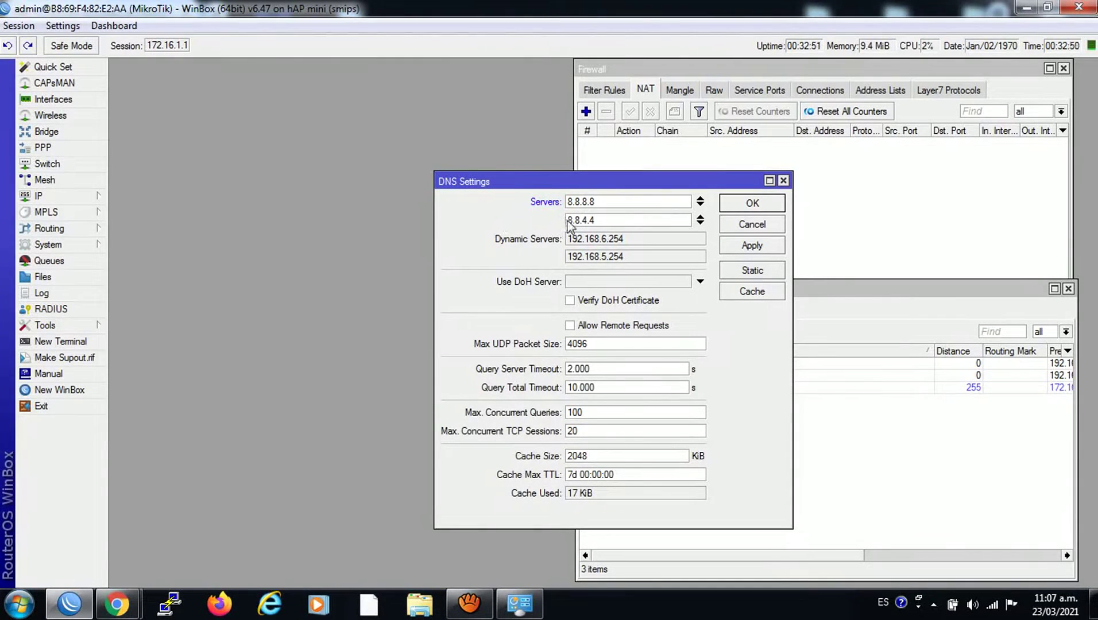
pyautogui.click(740, 245)
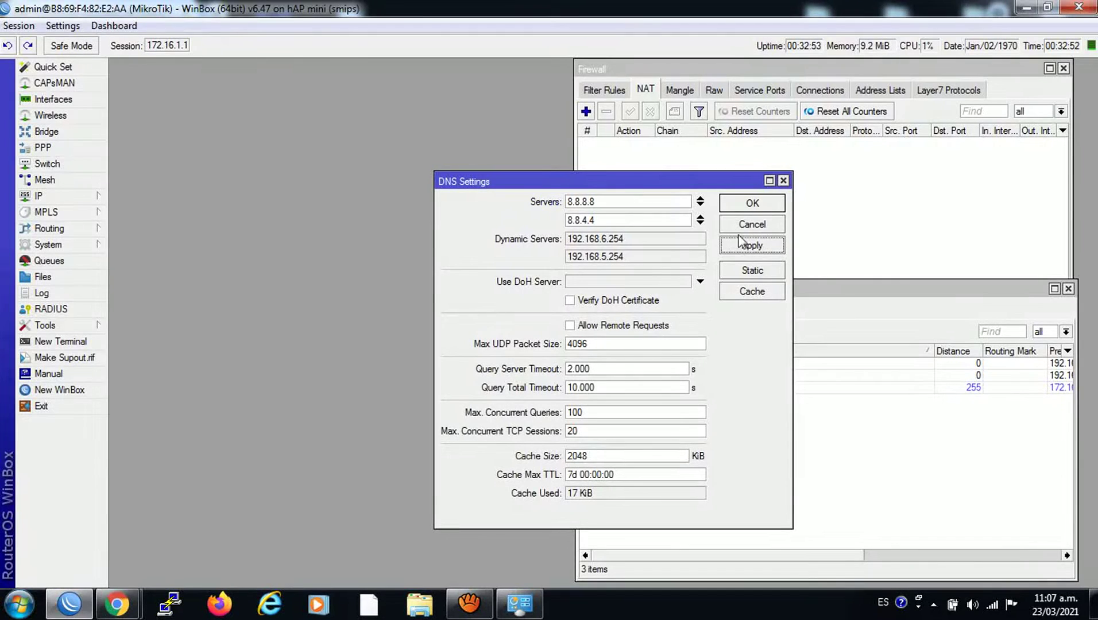
pyautogui.click(740, 204)
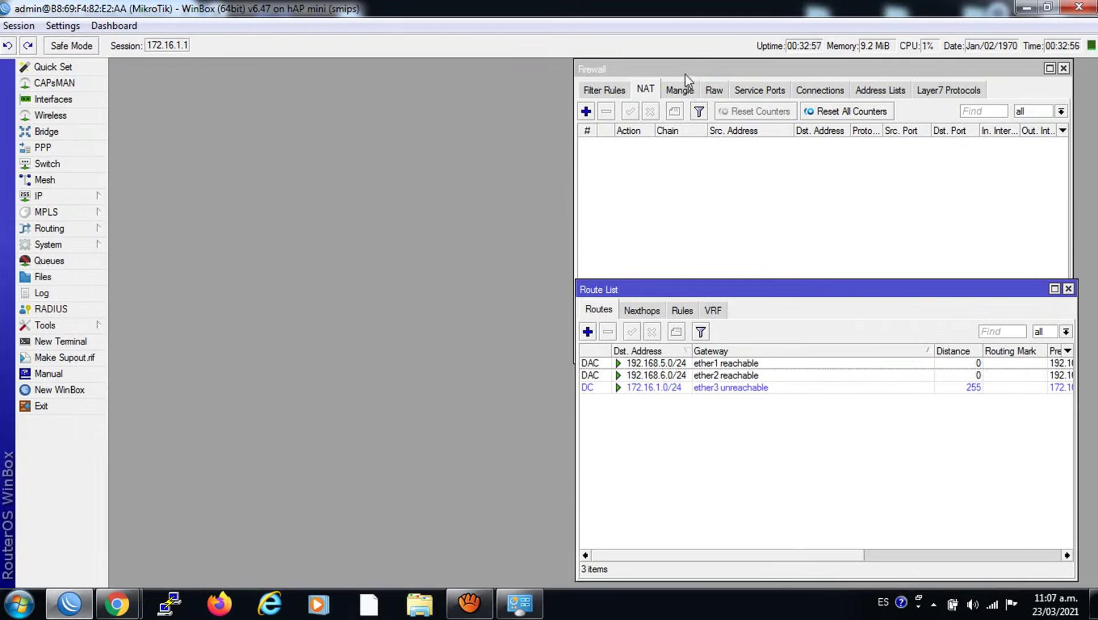
# - Add a srcnat NAT rule with out interface ether1 and action masquerade
pyautogui.click(648, 89)
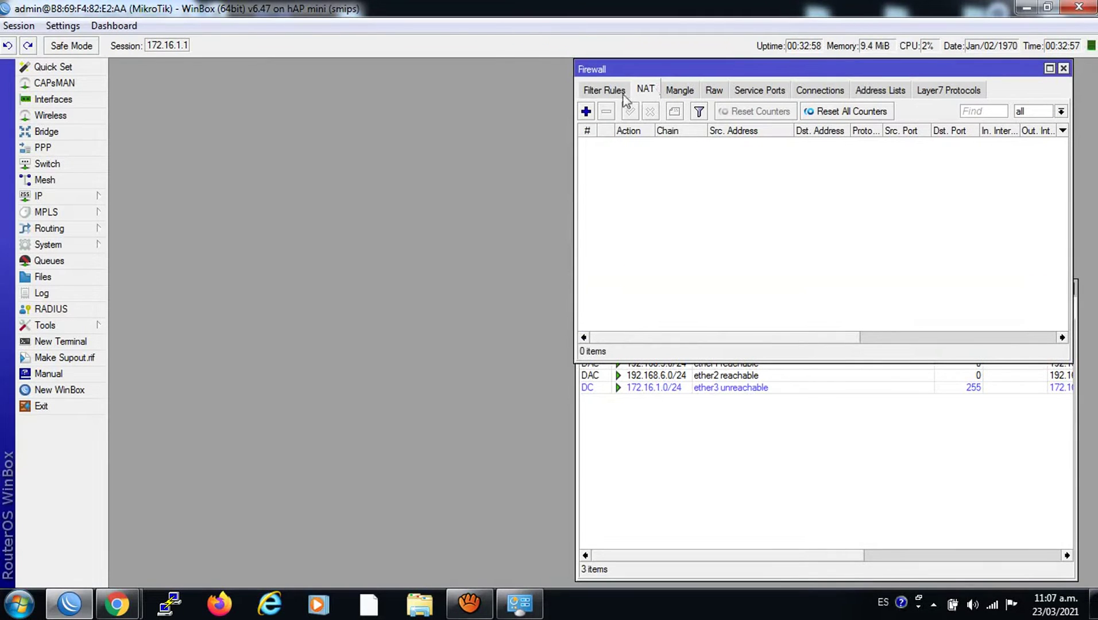
pyautogui.click(586, 111)
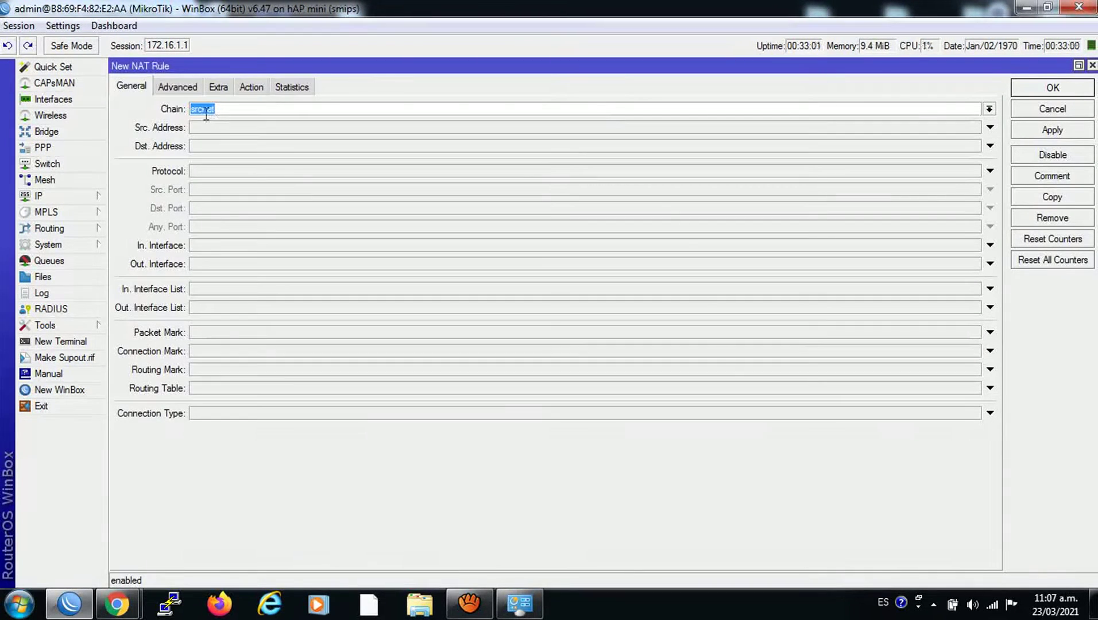
pyautogui.click(222, 262)
pyautogui.click(141, 90)
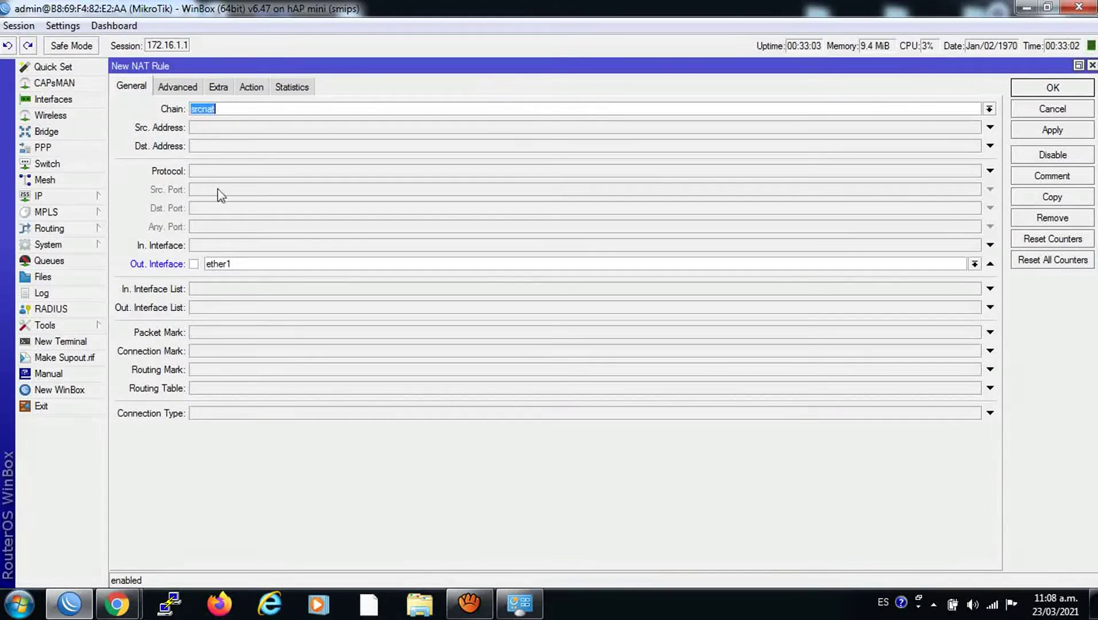
pyautogui.click(246, 91)
pyautogui.click(245, 107)
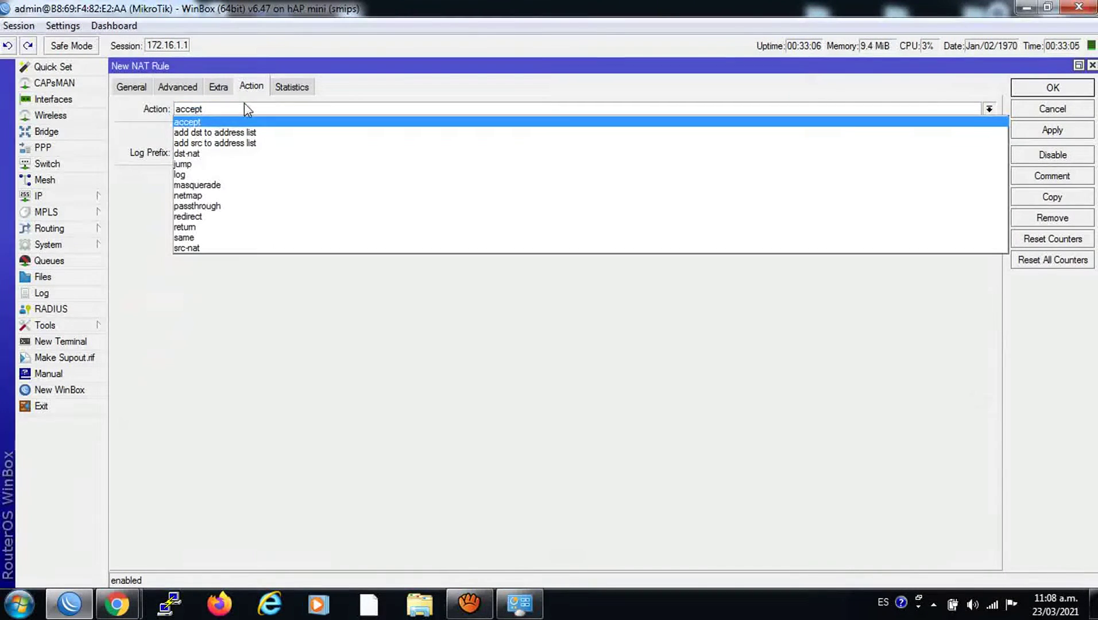
pyautogui.click(246, 186)
pyautogui.click(1025, 134)
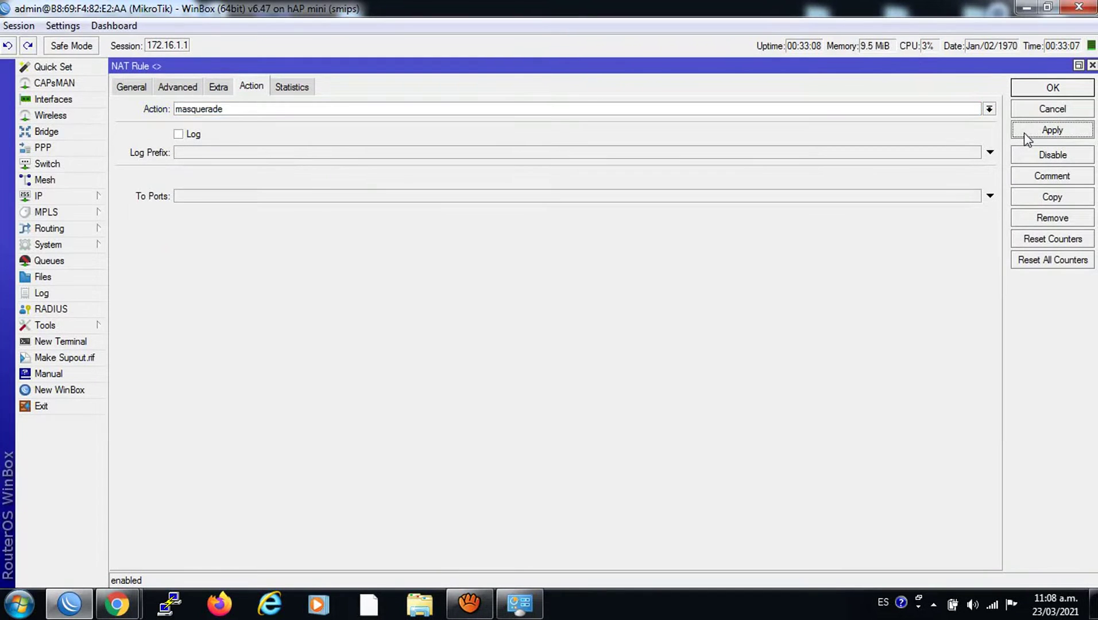
# - Save the ether1 masquerade rule, then reposition and maximize the Firewall window
pyautogui.click(1025, 88)
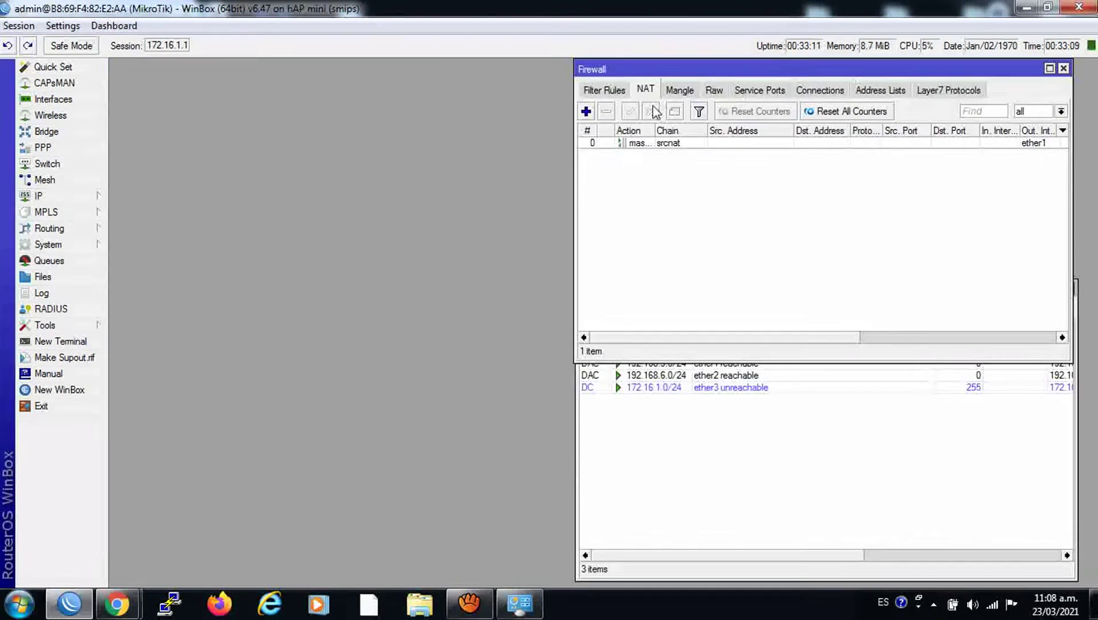
pyautogui.moveTo(798, 72); pyautogui.dragTo(608, 74)
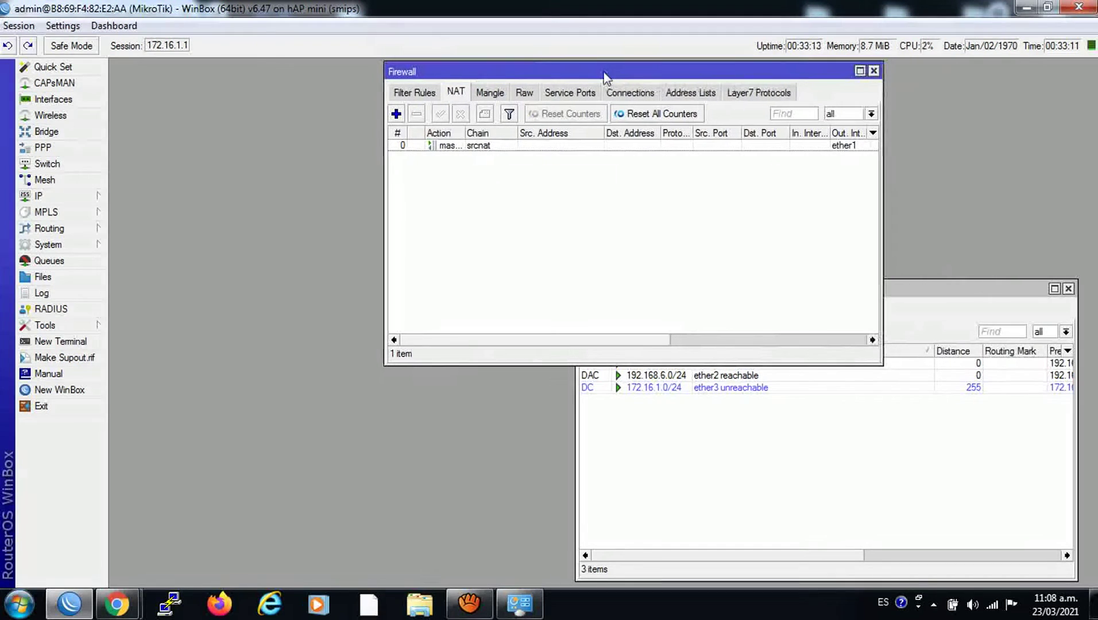
pyautogui.click(860, 71)
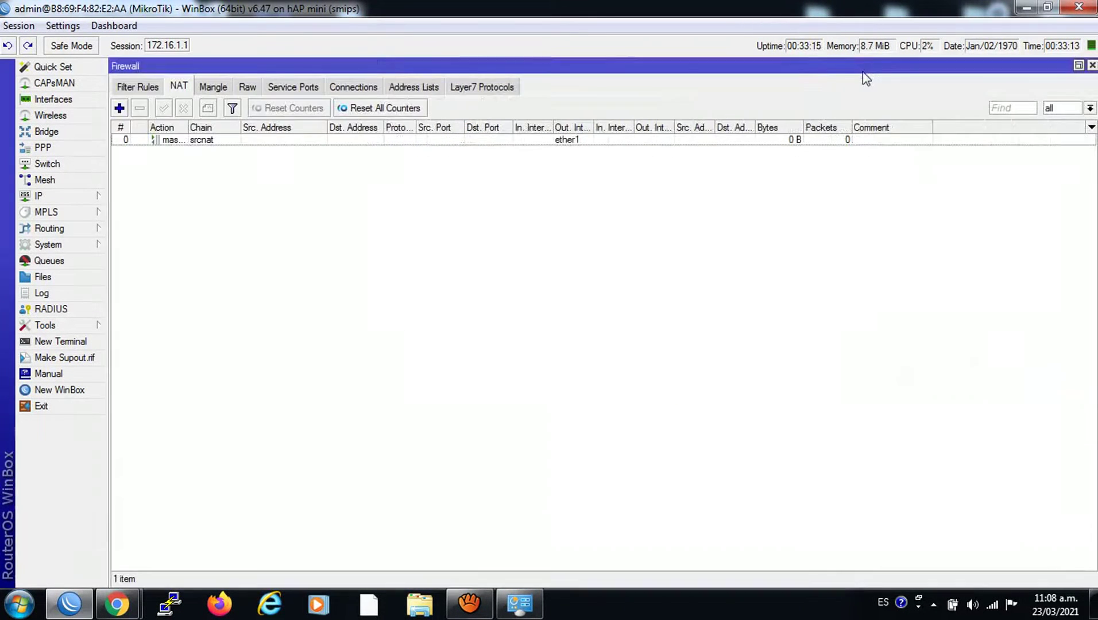
# - Add a srcnat NAT rule with out interface ether2 and action masquerade, and close the Firewall window
pyautogui.click(120, 108)
pyautogui.click(137, 91)
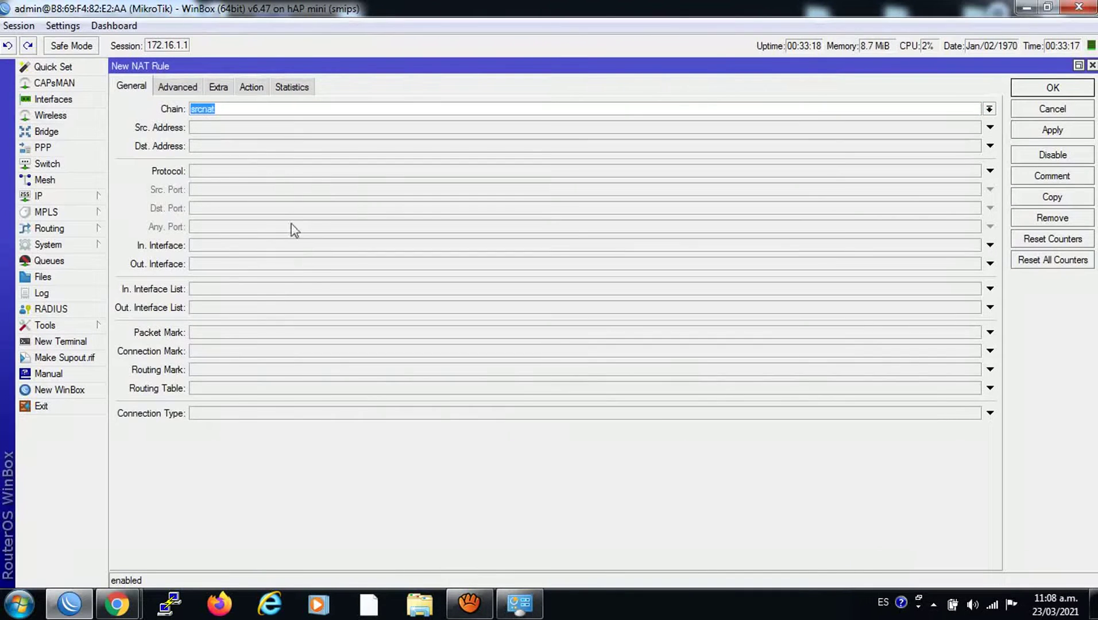
pyautogui.click(136, 87)
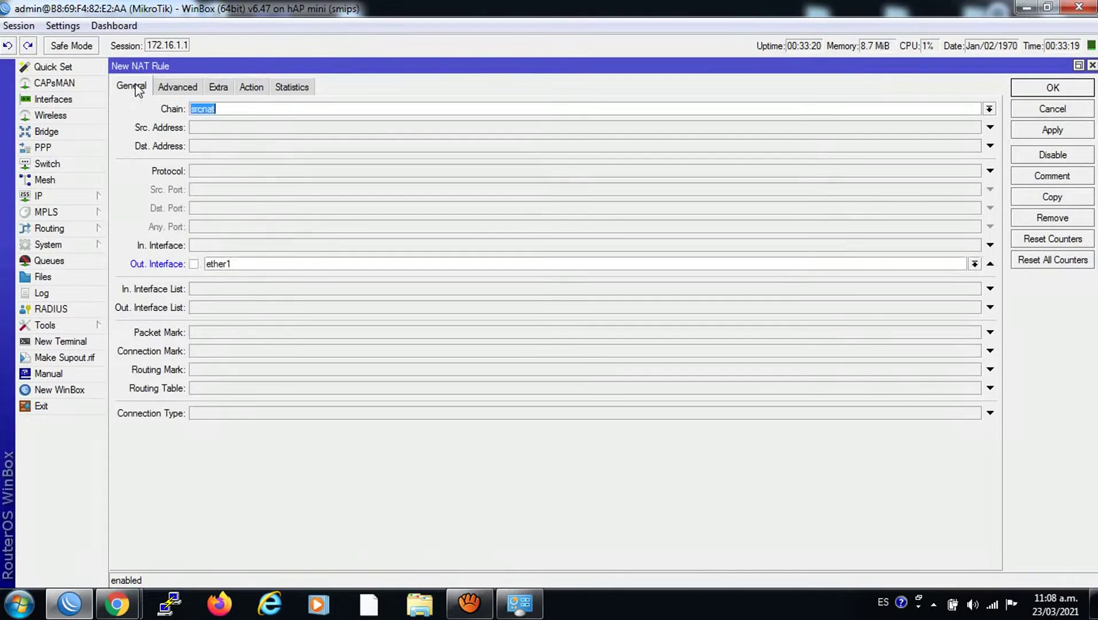
pyautogui.click(240, 263)
pyautogui.click(243, 325)
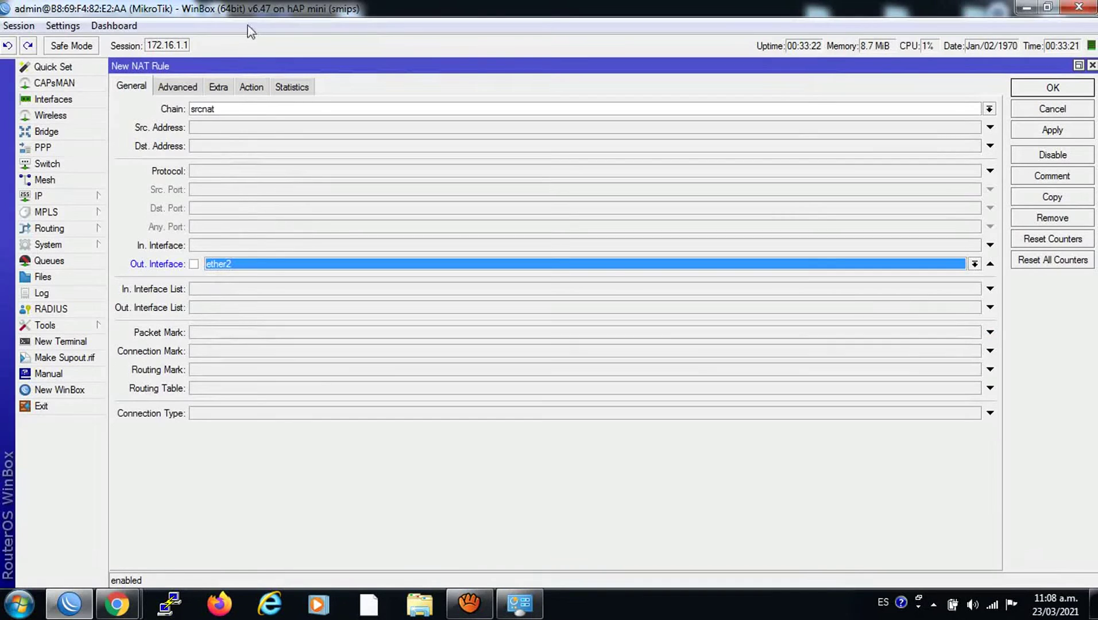
pyautogui.click(251, 87)
pyautogui.click(251, 107)
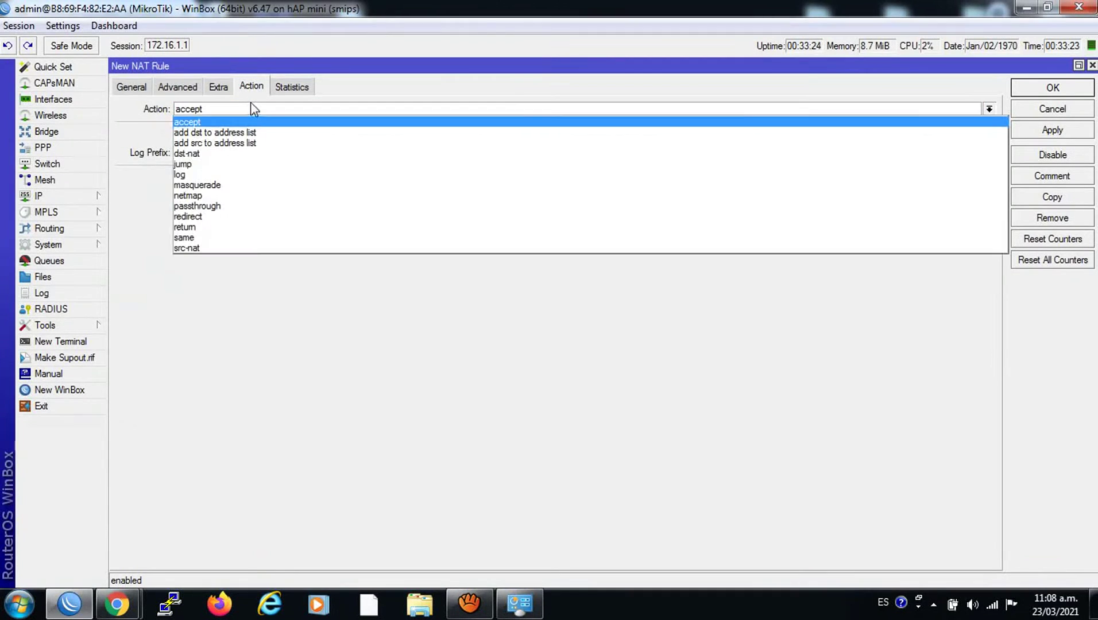
pyautogui.click(255, 185)
pyautogui.click(1059, 134)
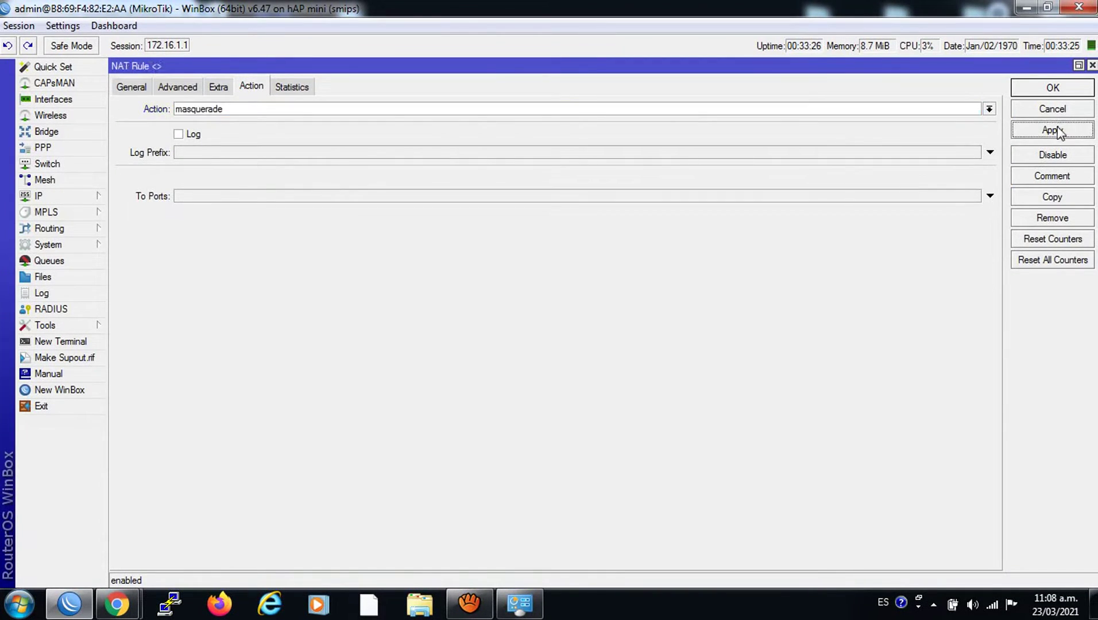
pyautogui.click(1050, 91)
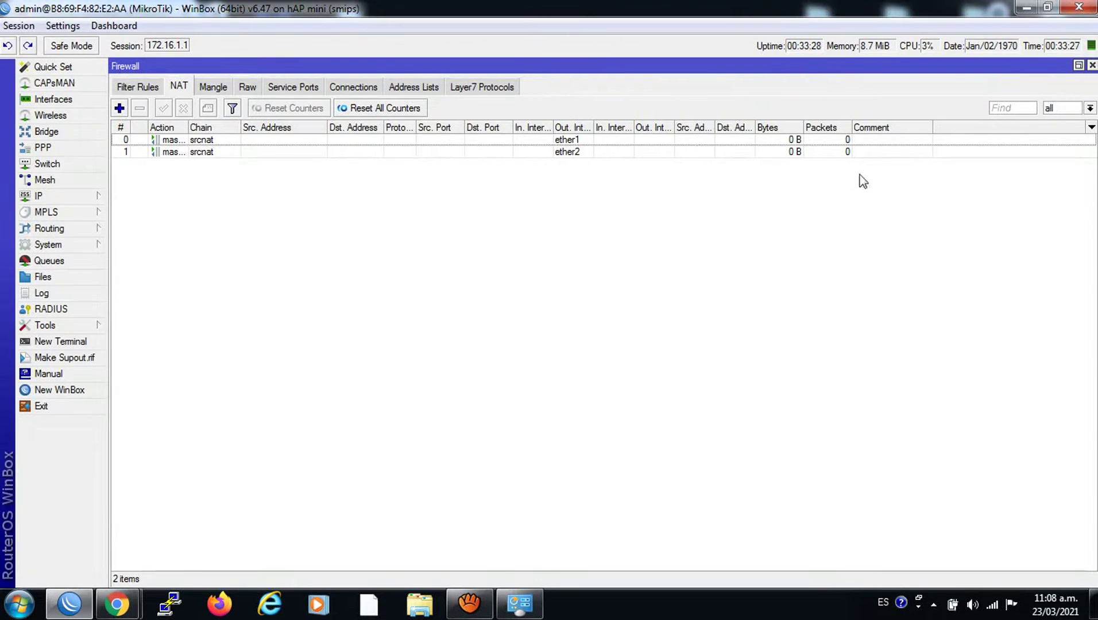
pyautogui.click(1092, 65)
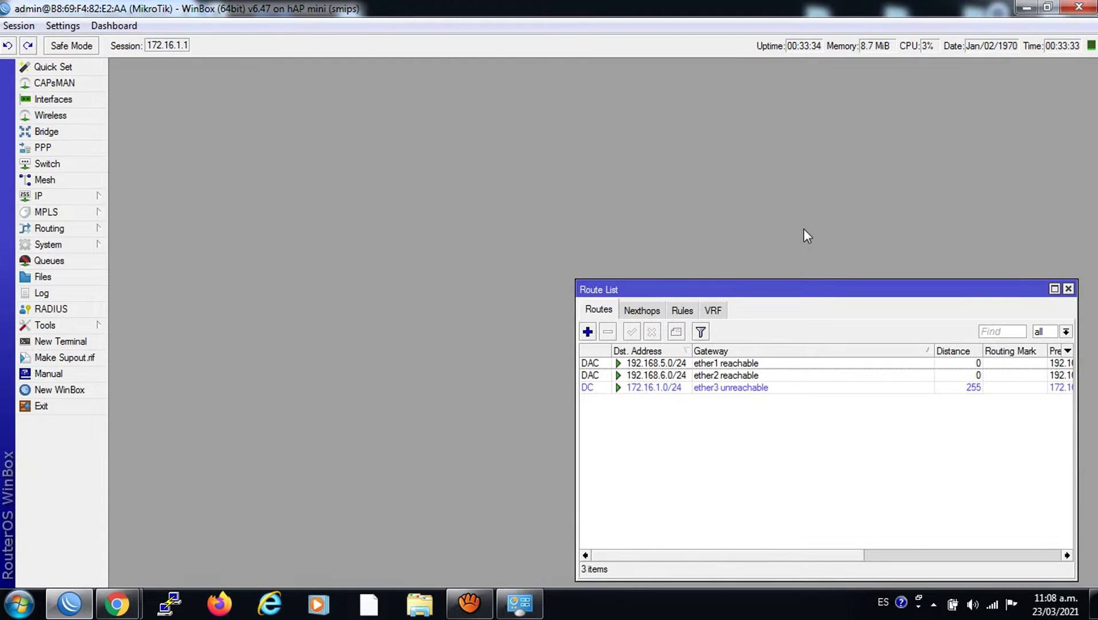
# - Create a firewall mangle rule in the prerouting chain with source address list Linea1
pyautogui.click(54, 196)
pyautogui.click(135, 325)
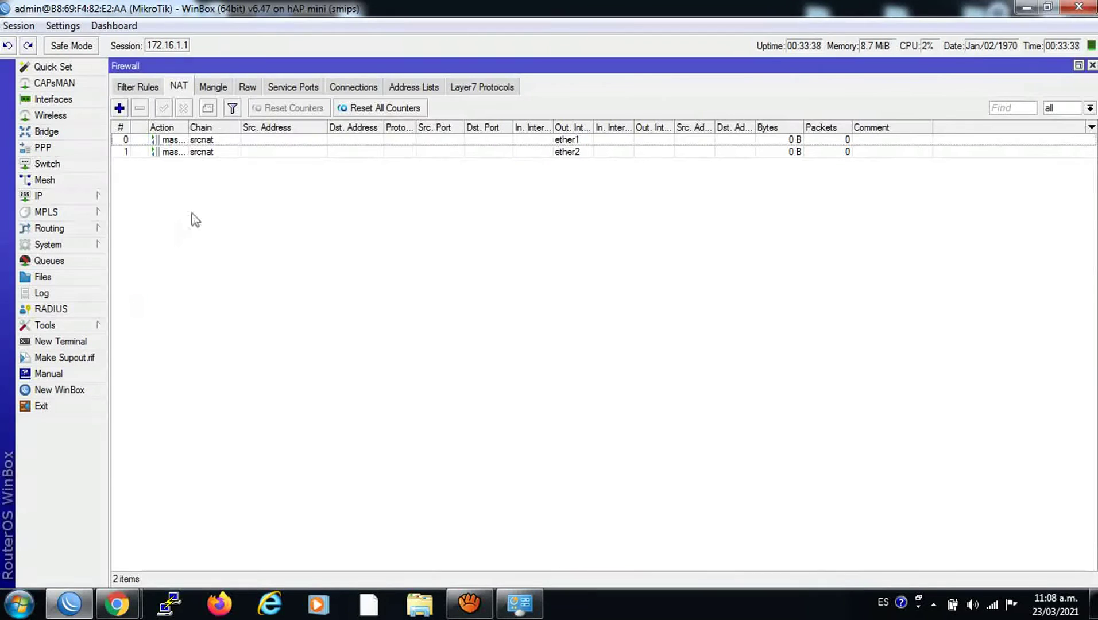
pyautogui.click(211, 87)
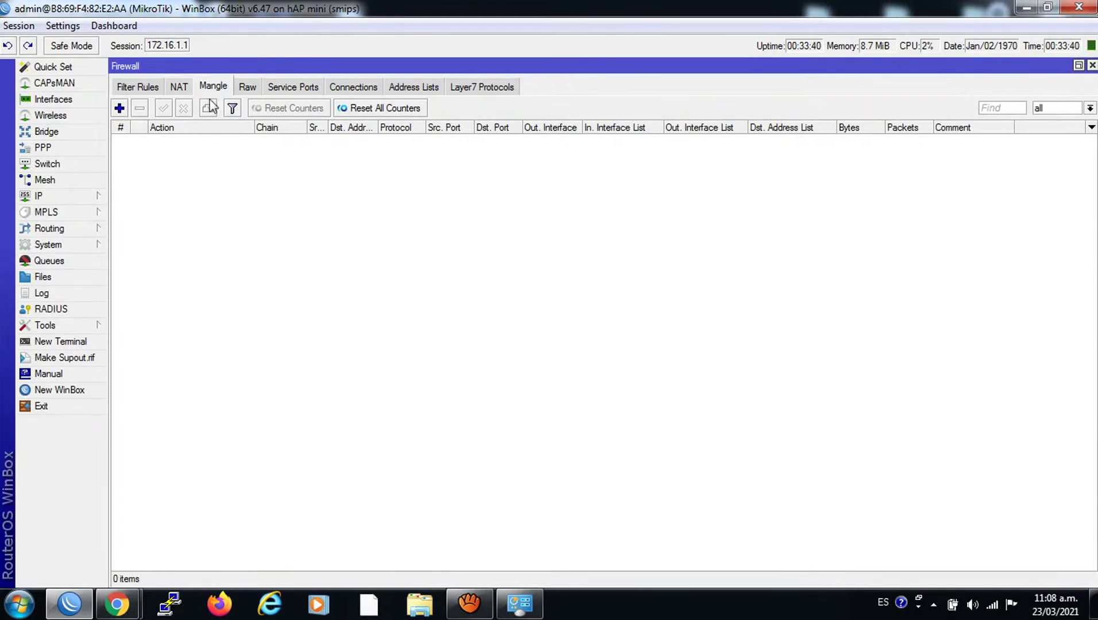
pyautogui.click(119, 108)
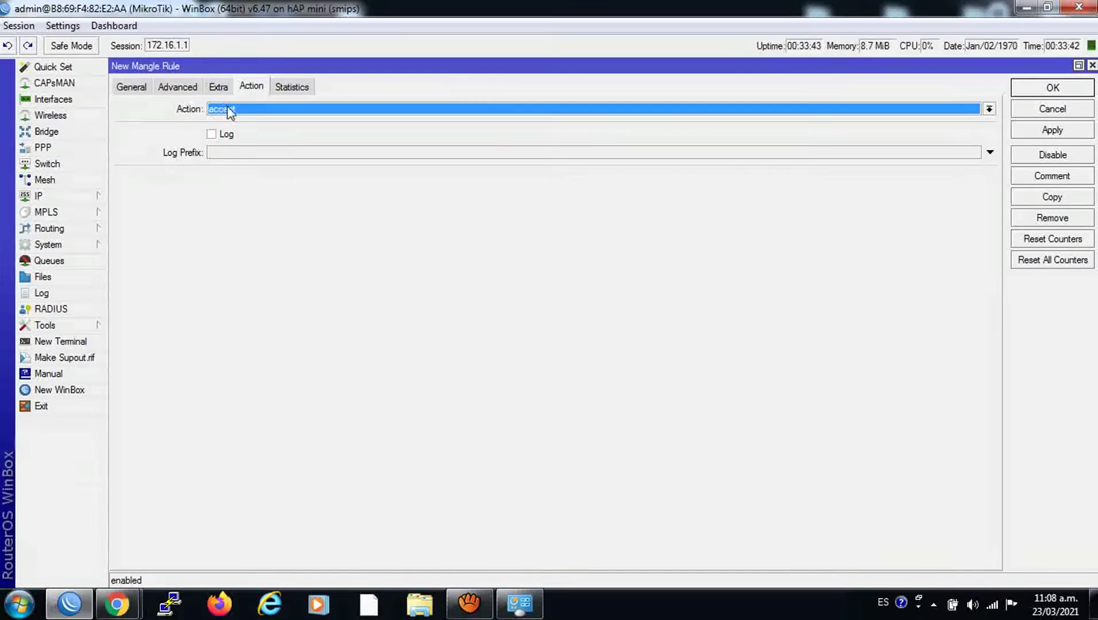
pyautogui.click(151, 87)
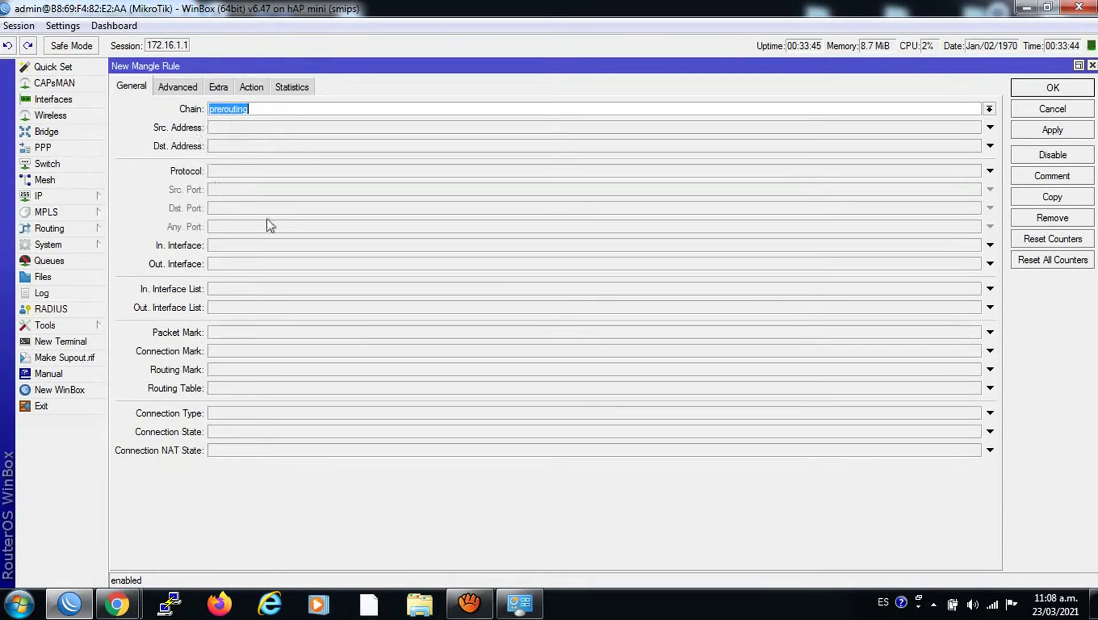
pyautogui.click(188, 89)
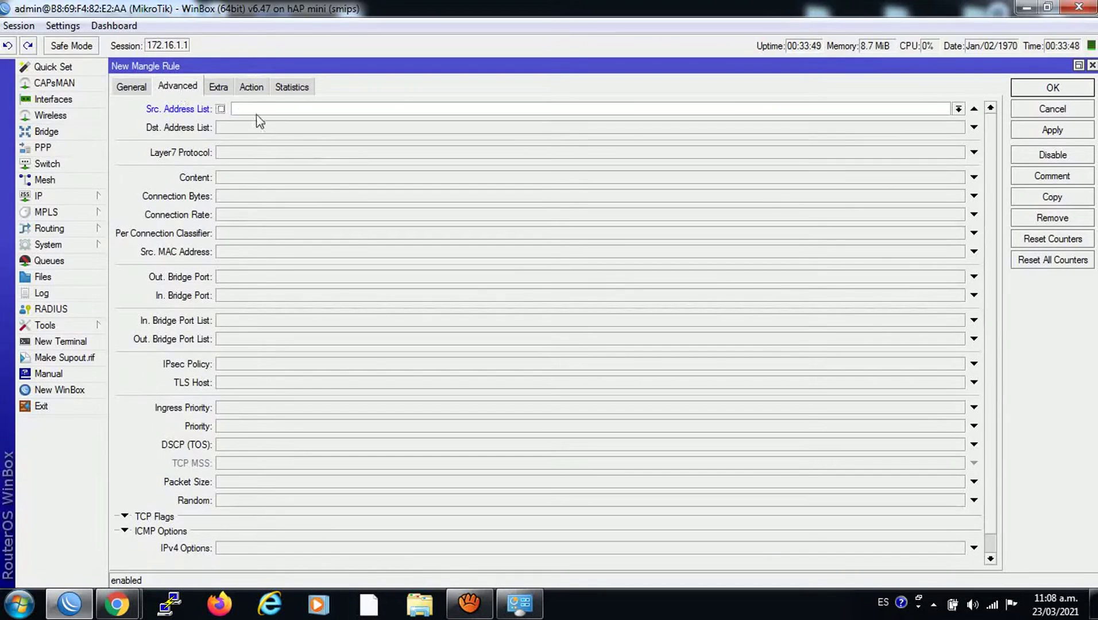
pyautogui.write('Linea1')
# - Set the mangle rule's action to mark routing with new routing mark Modem1, disable passthrough, and save the rule
pyautogui.click(251, 88)
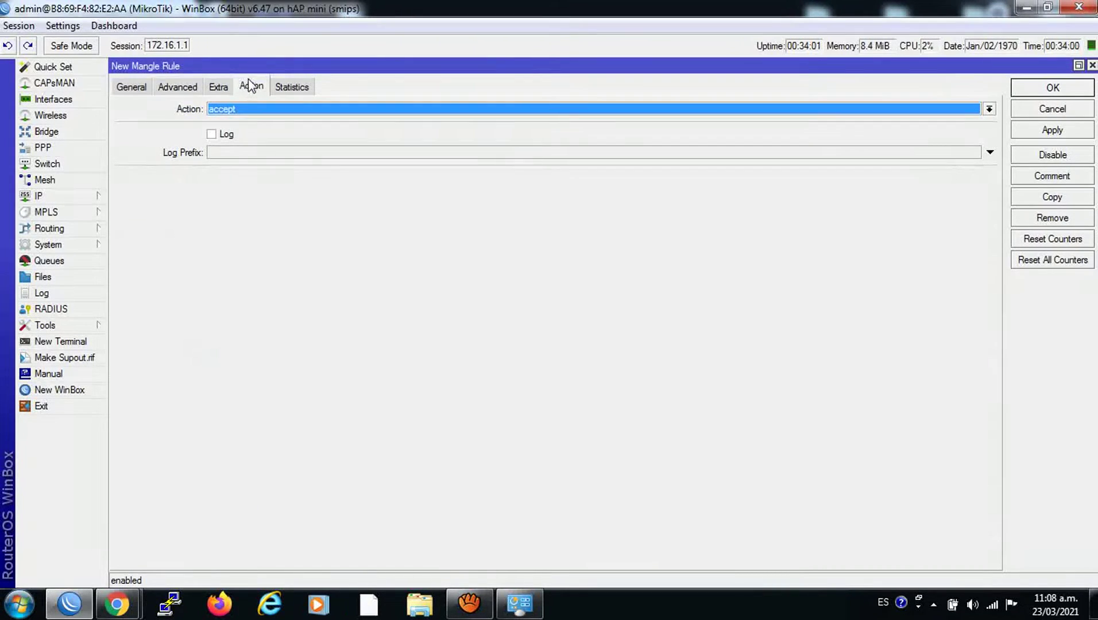
pyautogui.click(237, 104)
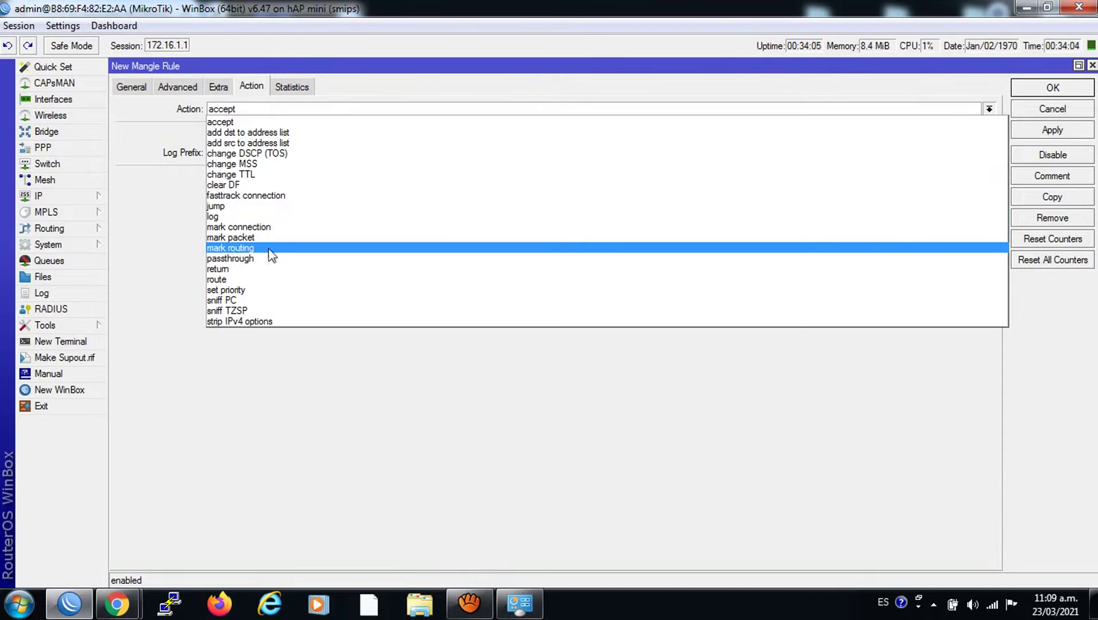
pyautogui.click(244, 248)
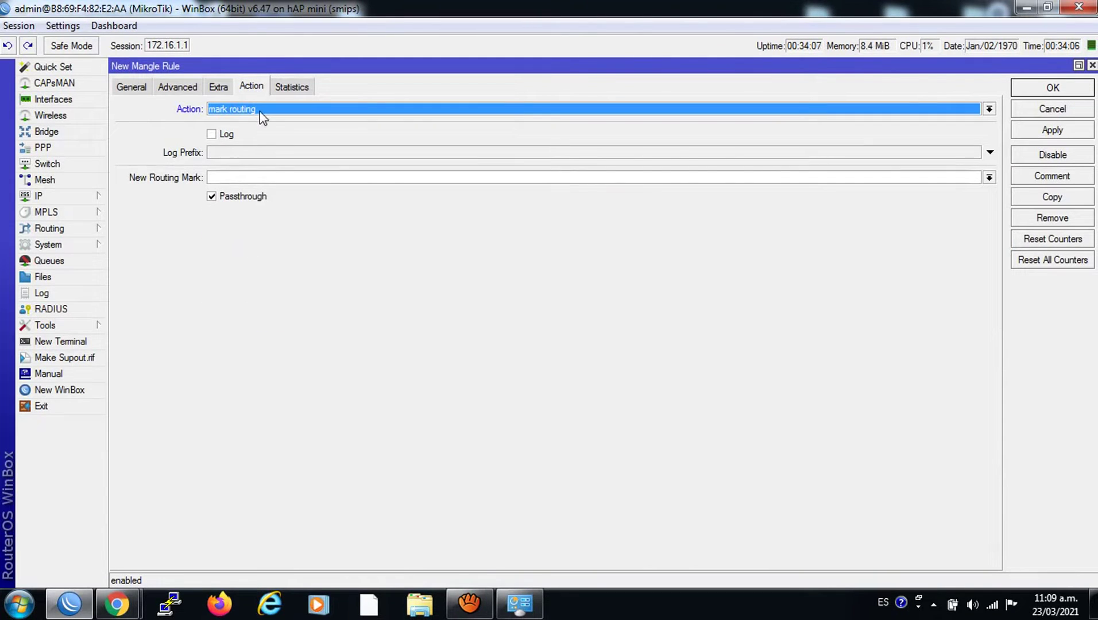
pyautogui.click(240, 179)
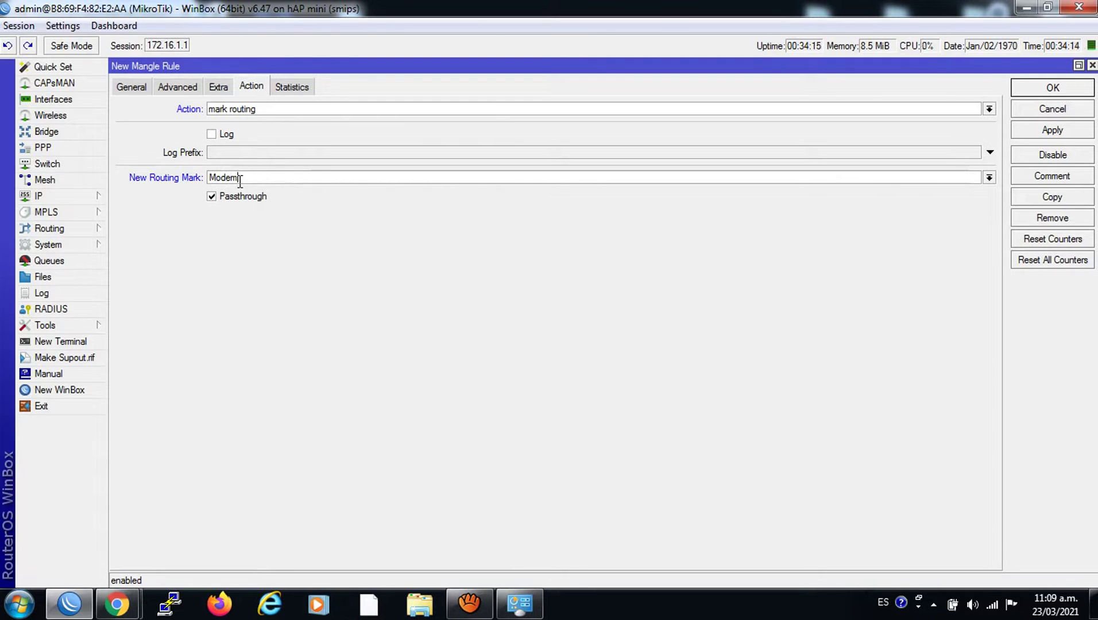
pyautogui.click(211, 197)
pyautogui.click(1052, 133)
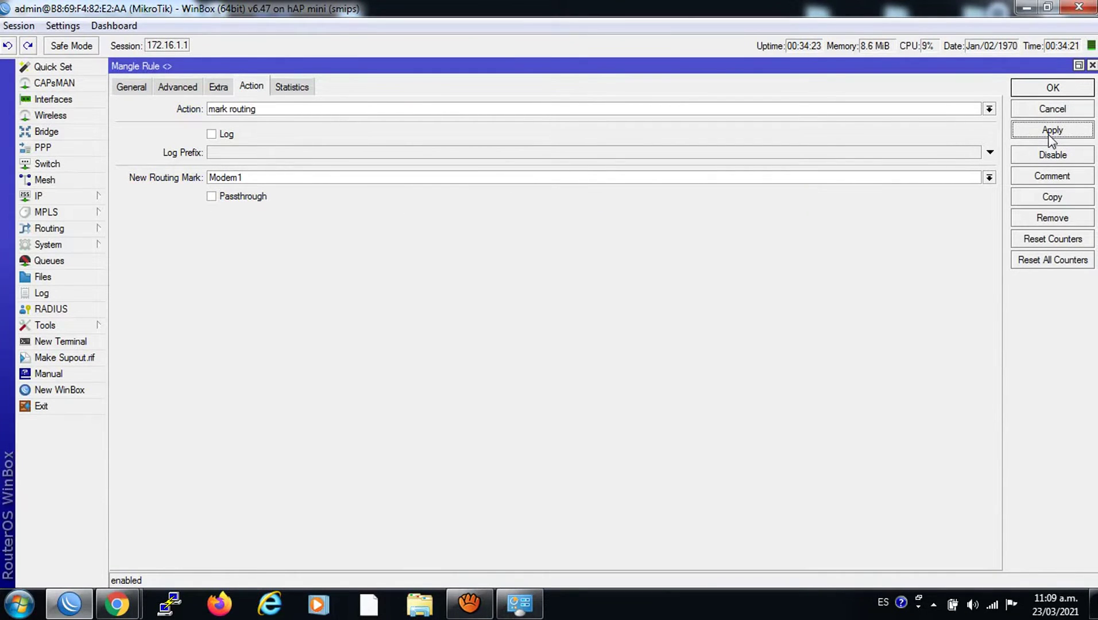
pyautogui.click(1052, 89)
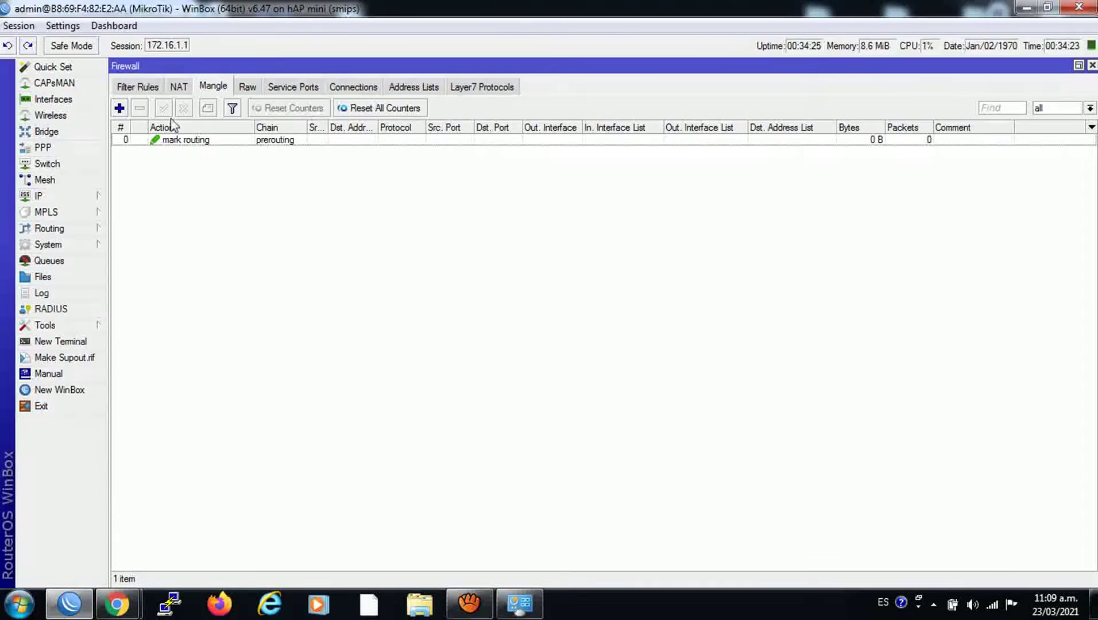
# - Create a second mangle rule in the prerouting chain with source address list Line2
pyautogui.click(119, 107)
pyautogui.click(133, 87)
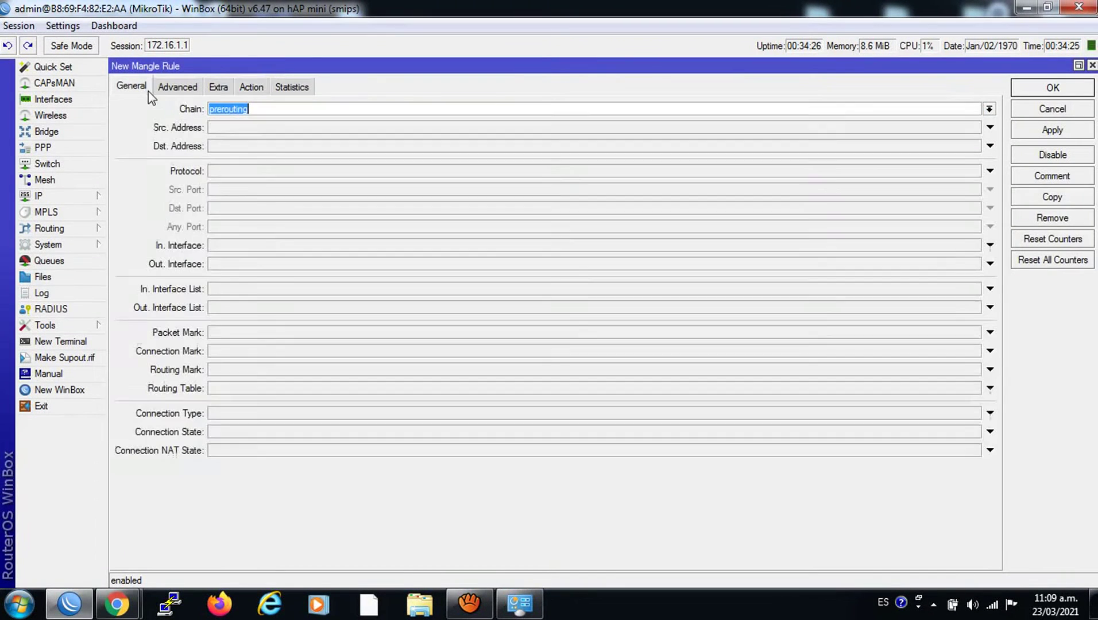
pyautogui.click(175, 89)
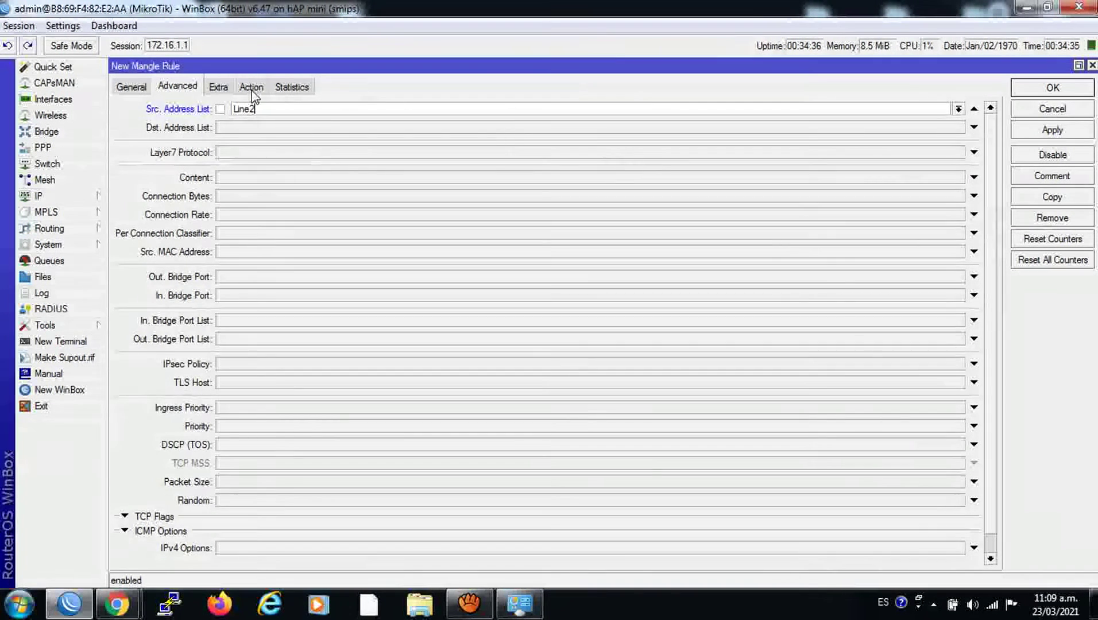
# - Set the second mangle rule to mark routing with new routing mark Modem2, disable passthrough, and save the rule
pyautogui.click(252, 89)
pyautogui.click(252, 109)
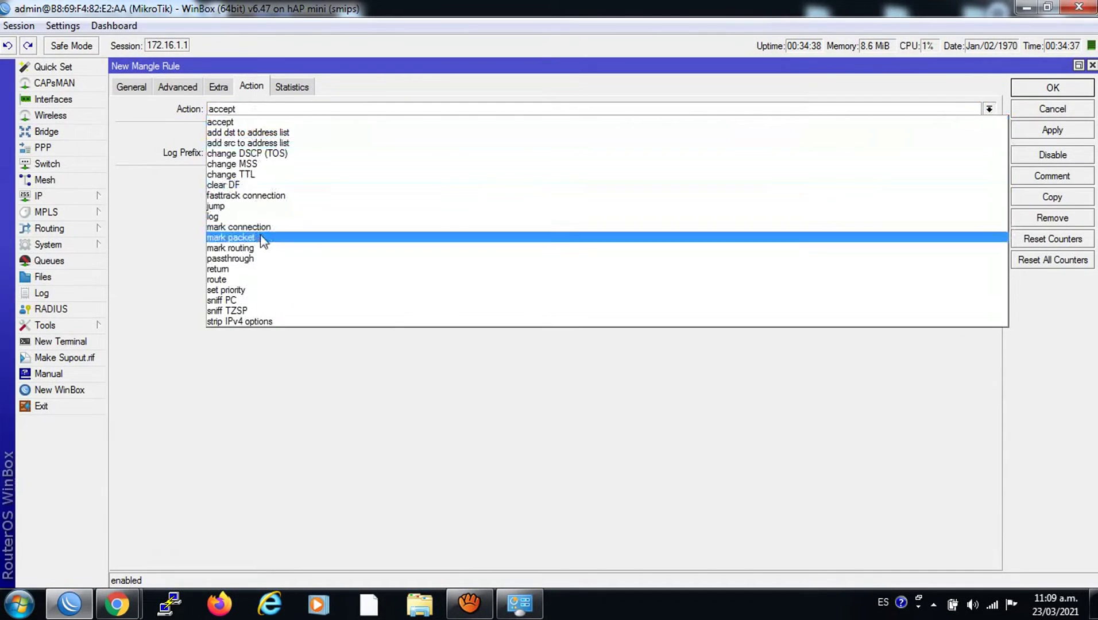
pyautogui.click(246, 250)
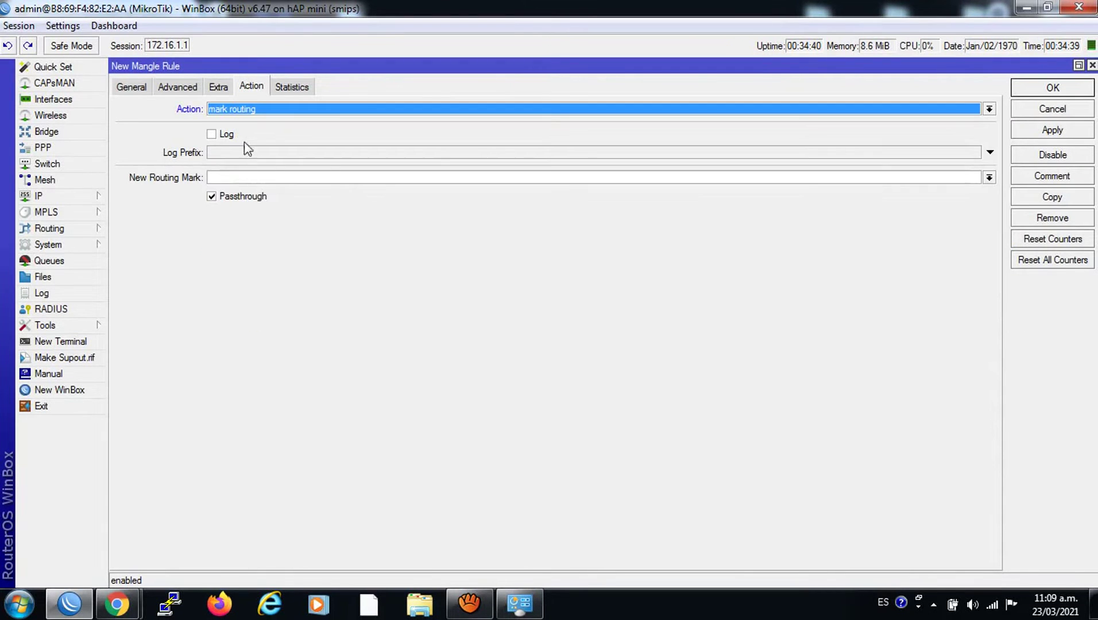
pyautogui.click(233, 179)
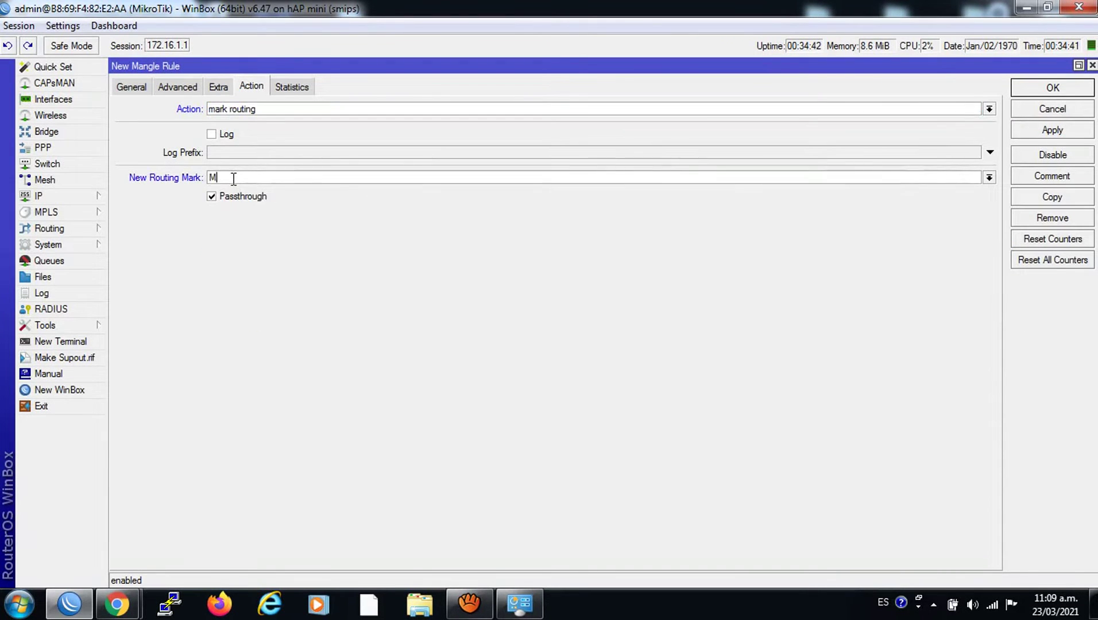
pyautogui.write('Modem2')
pyautogui.click(211, 197)
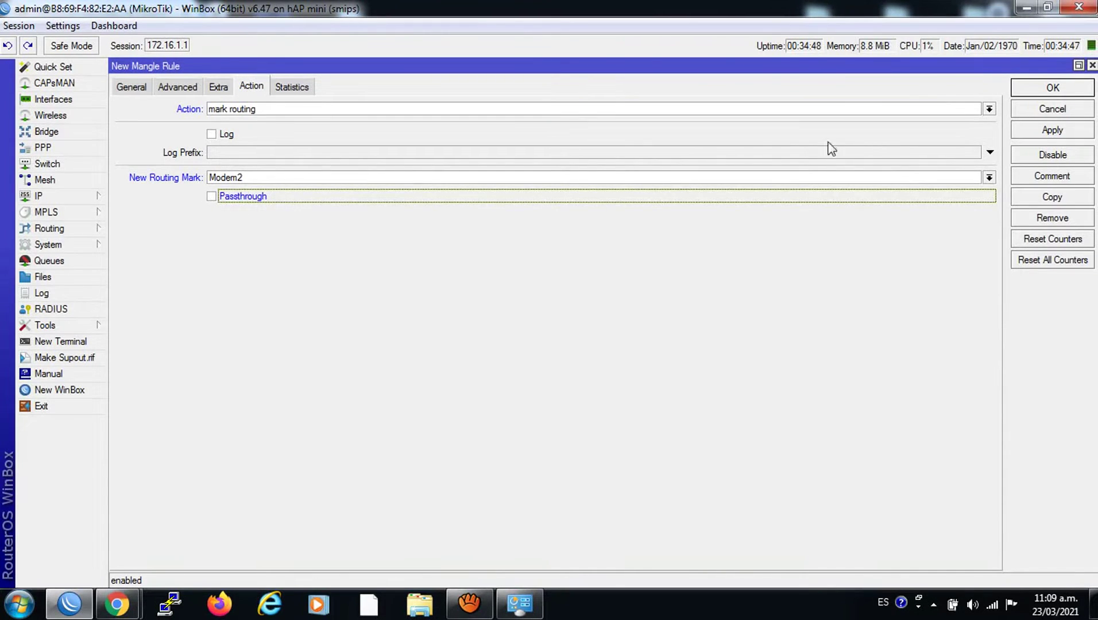
pyautogui.click(1045, 131)
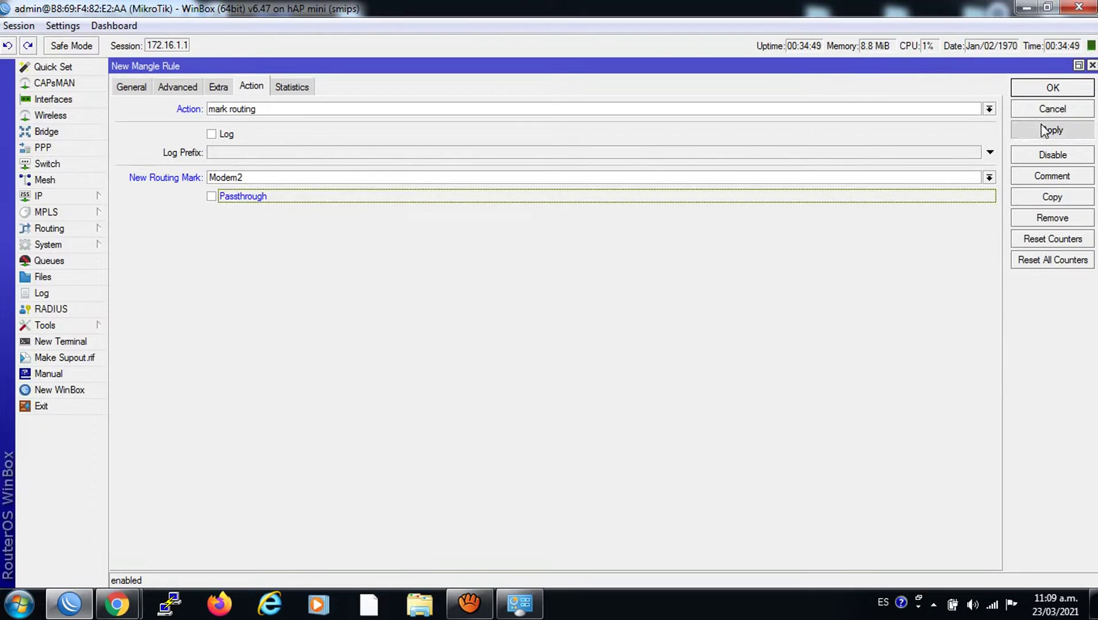
pyautogui.click(1028, 88)
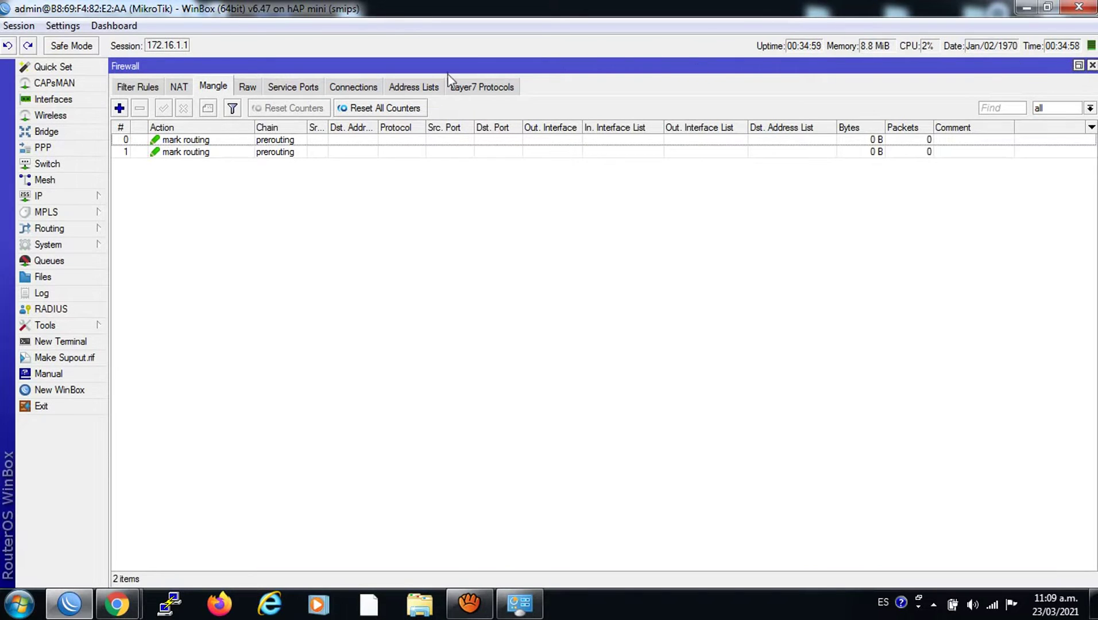
# - Check the list names available in the firewall address lists by filtering on Linea1 and on Line2
pyautogui.click(423, 88)
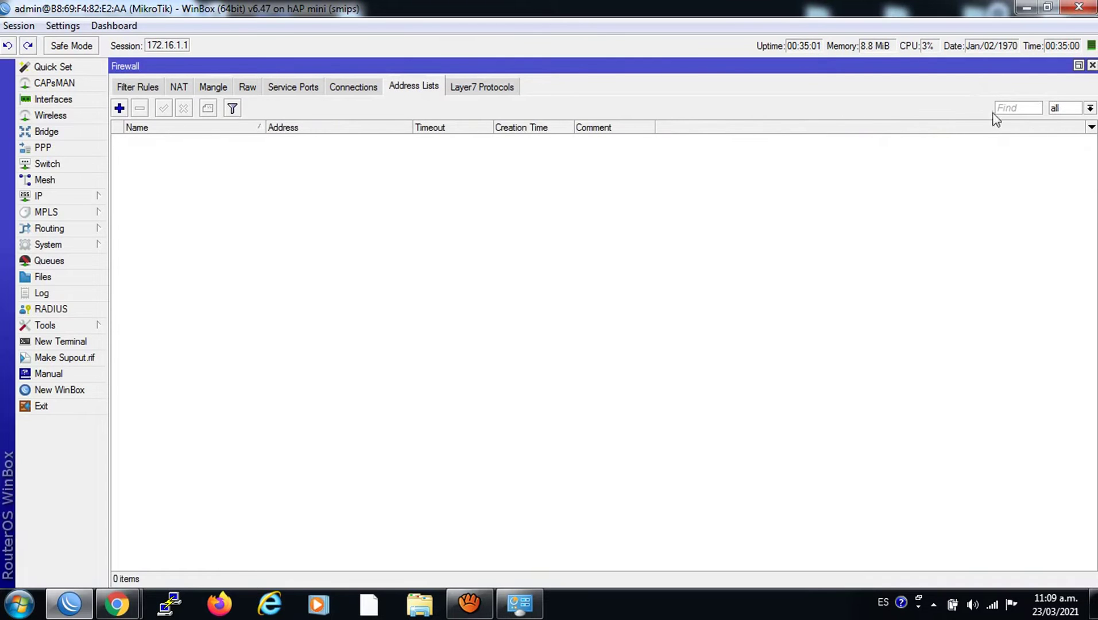
pyautogui.click(1090, 108)
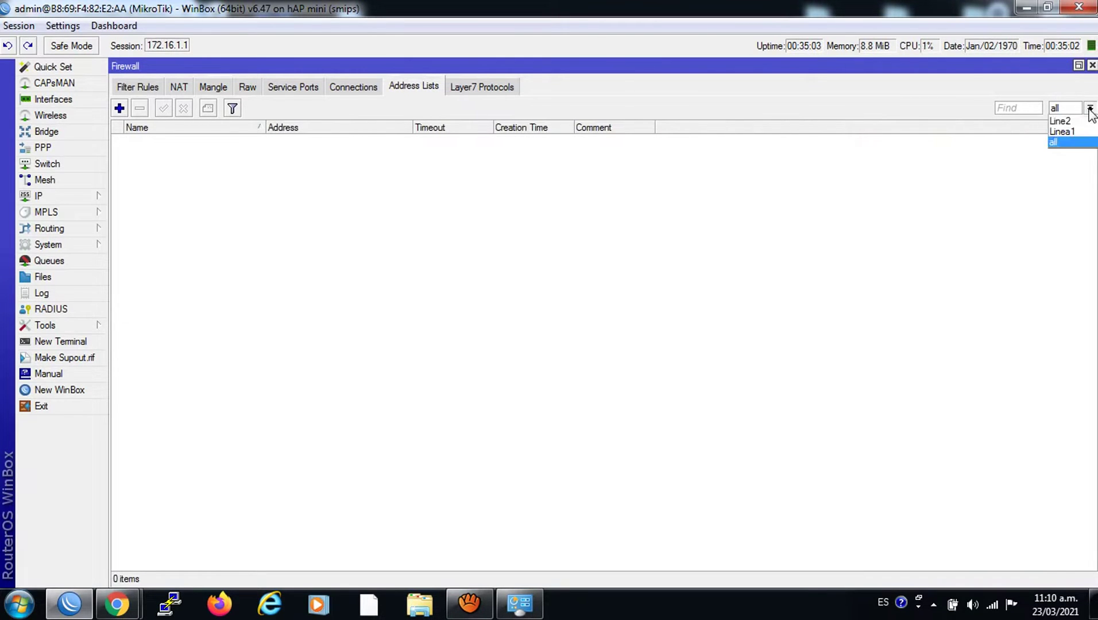
pyautogui.click(1089, 117)
pyautogui.click(1089, 109)
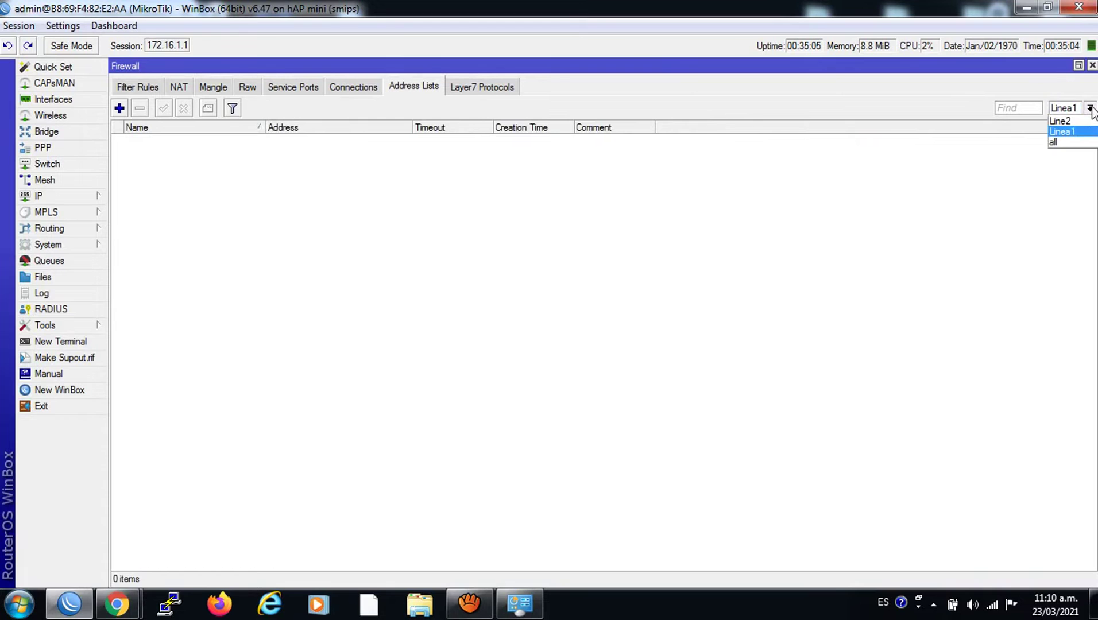
pyautogui.click(1087, 127)
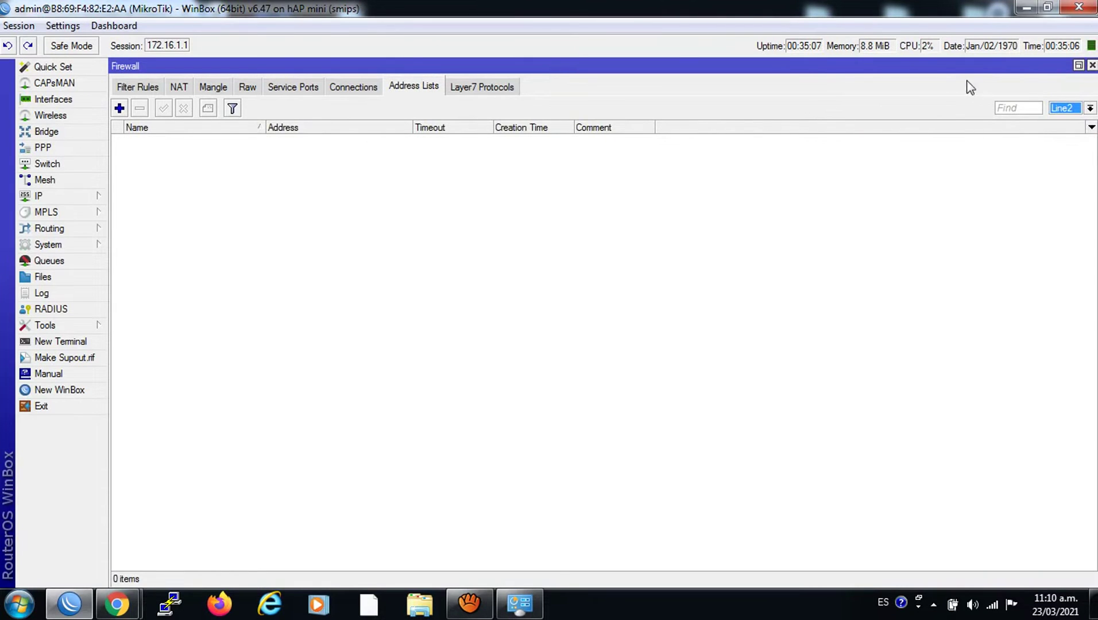
# - Change the second mangle rule's source address list to Linea2 and save the rule
pyautogui.click(210, 87)
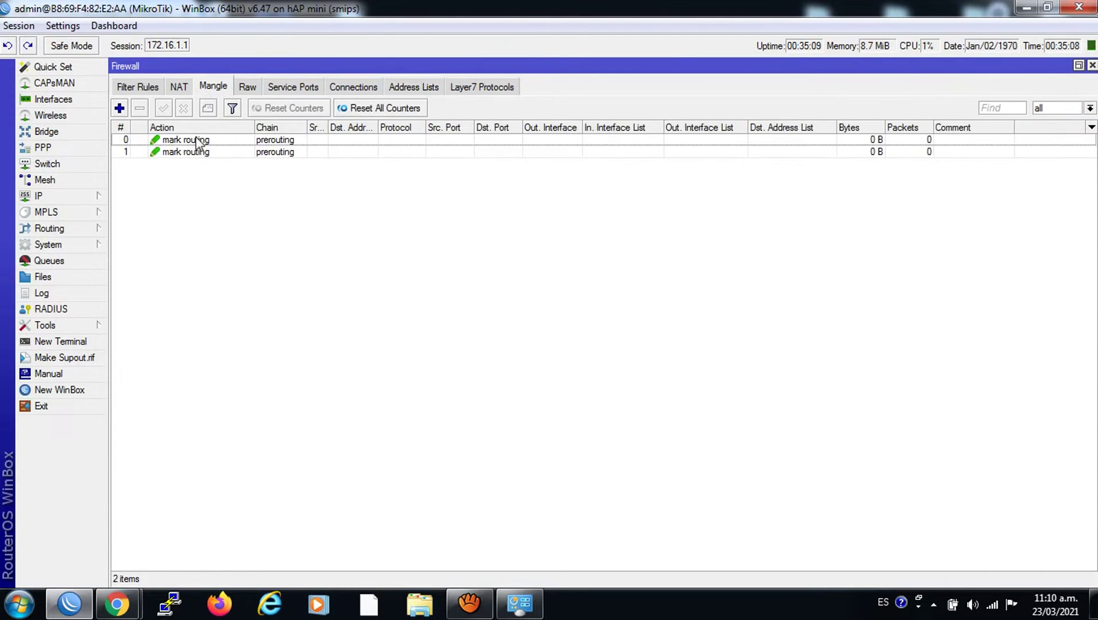
pyautogui.doubleClick(198, 153)
pyautogui.click(177, 87)
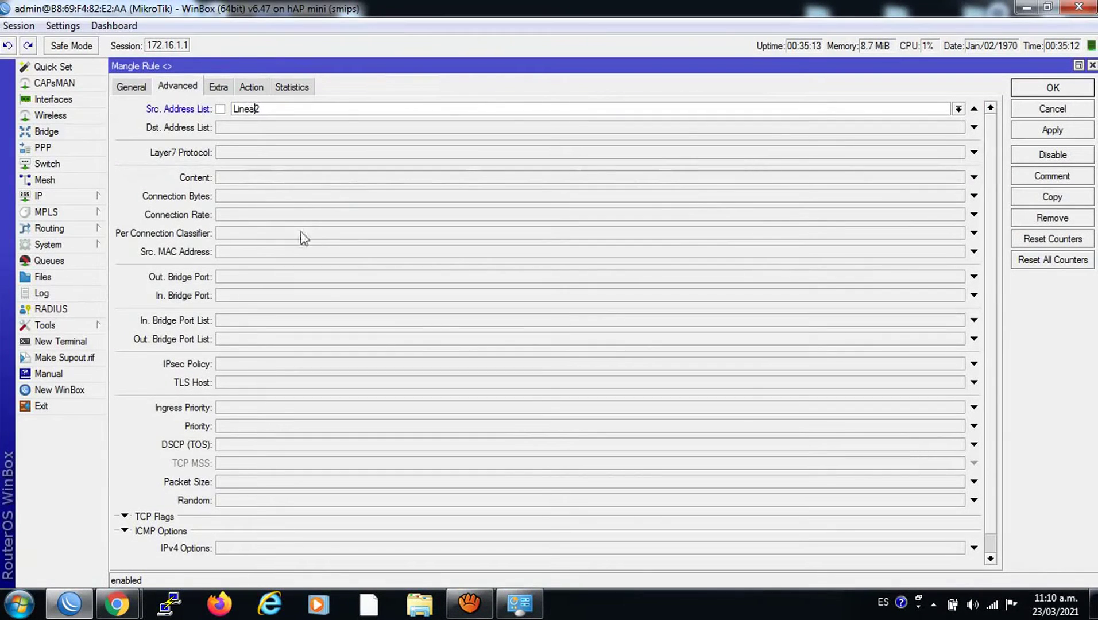
pyautogui.click(1053, 127)
pyautogui.click(1053, 94)
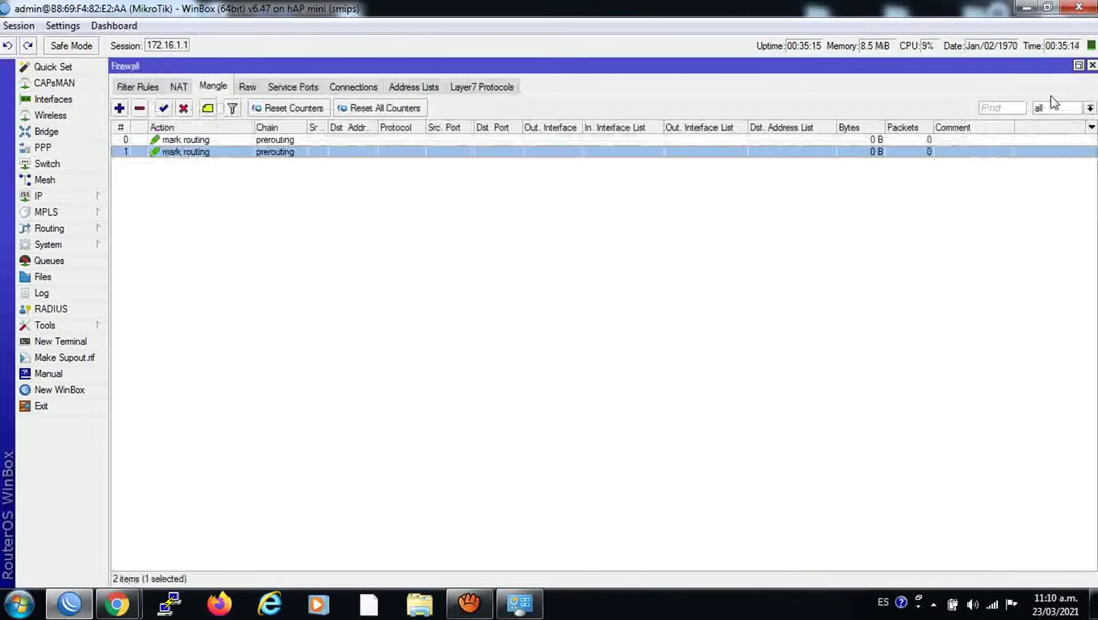
# - Recheck the list names offered by the firewall address list filter, and close the firewall window
pyautogui.click(427, 87)
pyautogui.click(1089, 108)
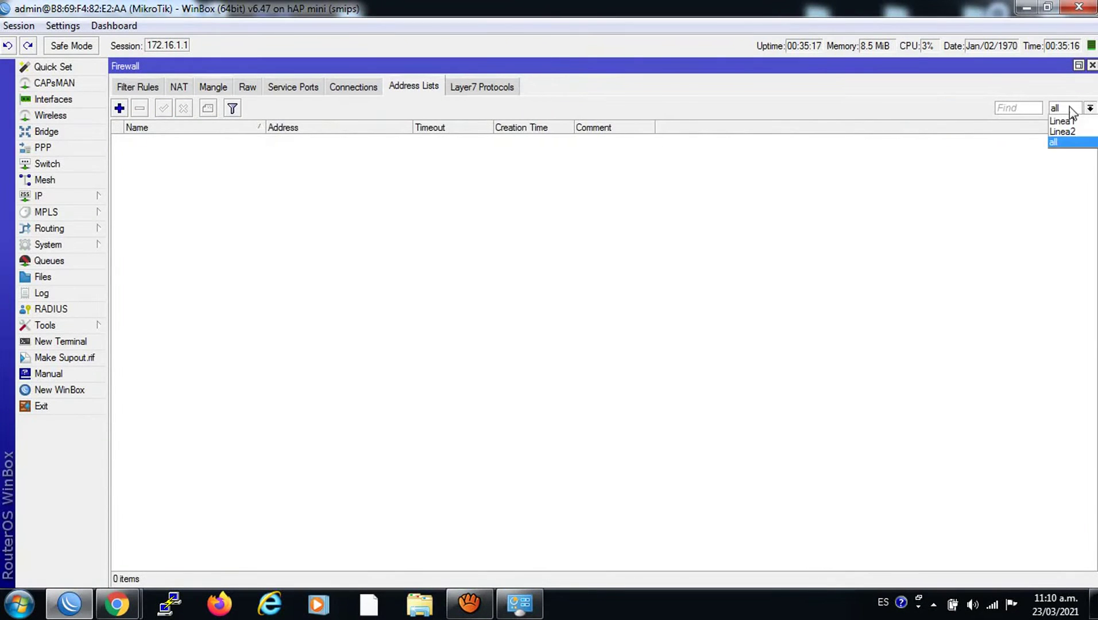
pyautogui.click(1077, 126)
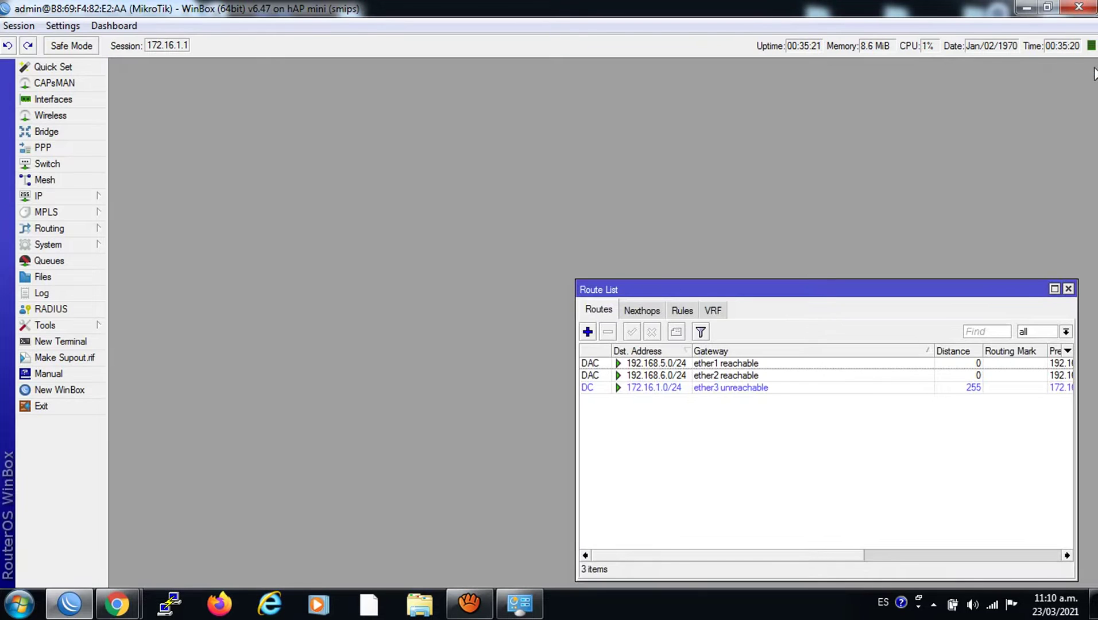
pyautogui.click(1091, 65)
# - Add a static route for destination 0.0.0.0/0 through gateway 192.168.5.254 and save it
pyautogui.moveTo(849, 299); pyautogui.dragTo(333, 175)
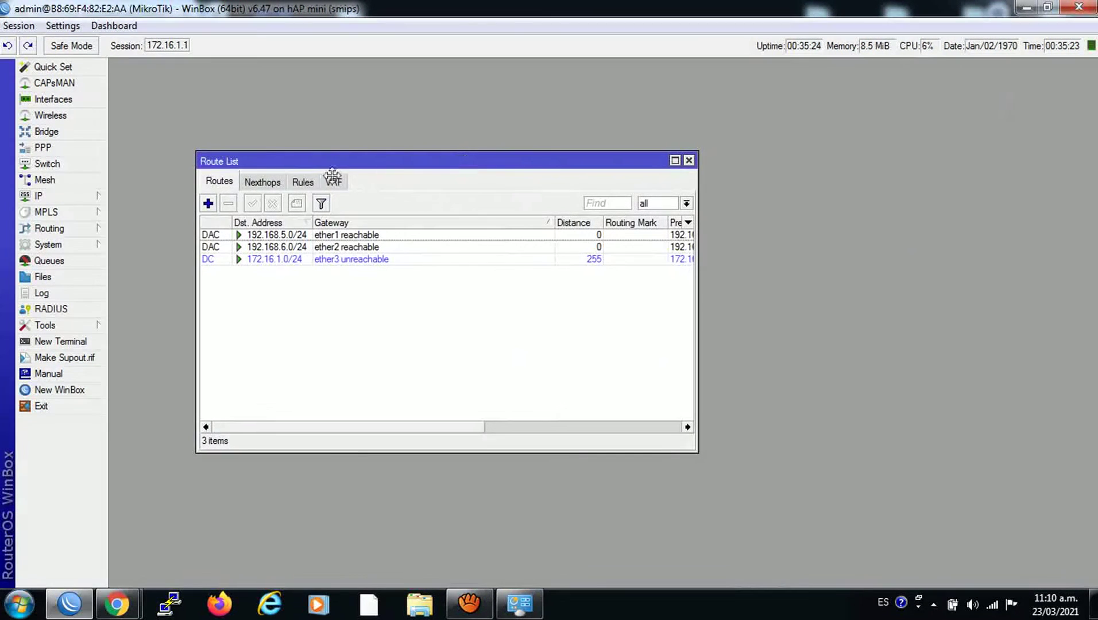
pyautogui.click(208, 204)
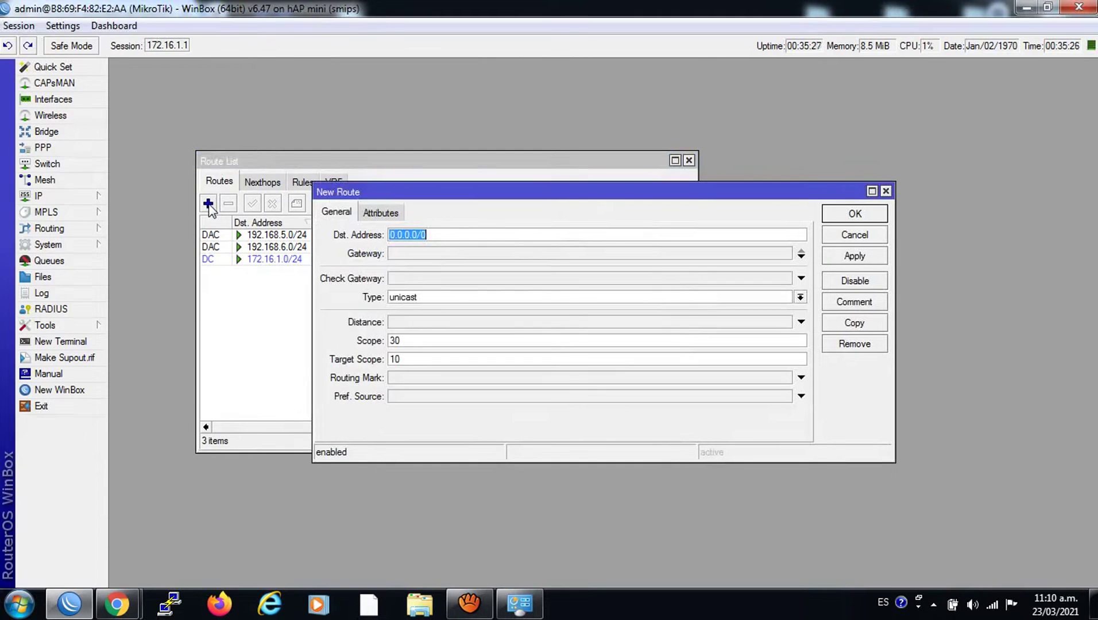
pyautogui.click(435, 255)
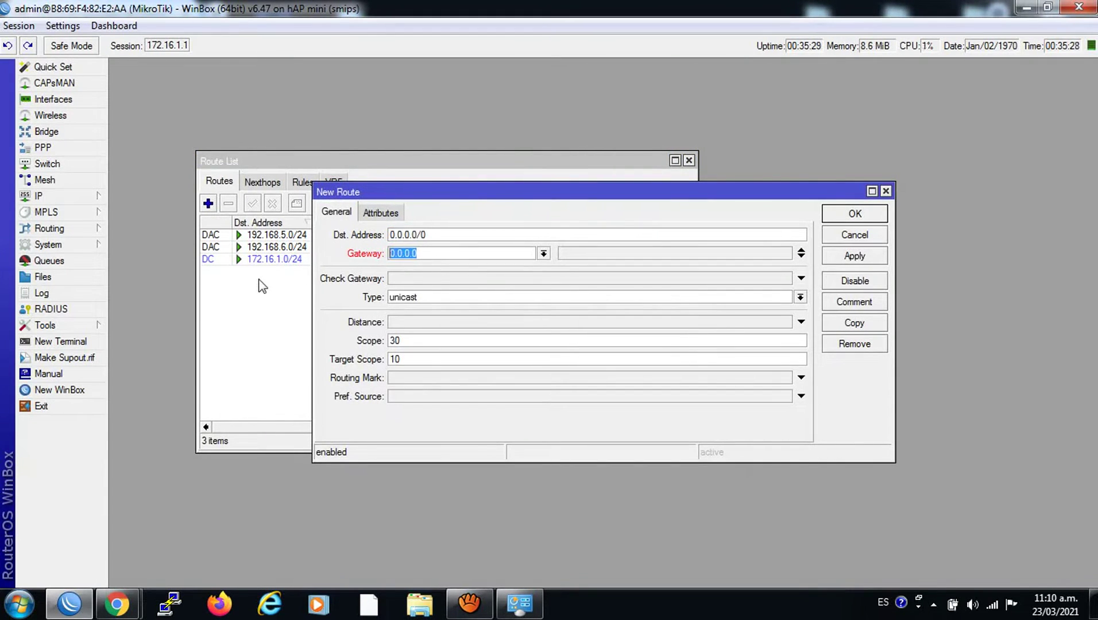
pyautogui.write('192.168.5.254')
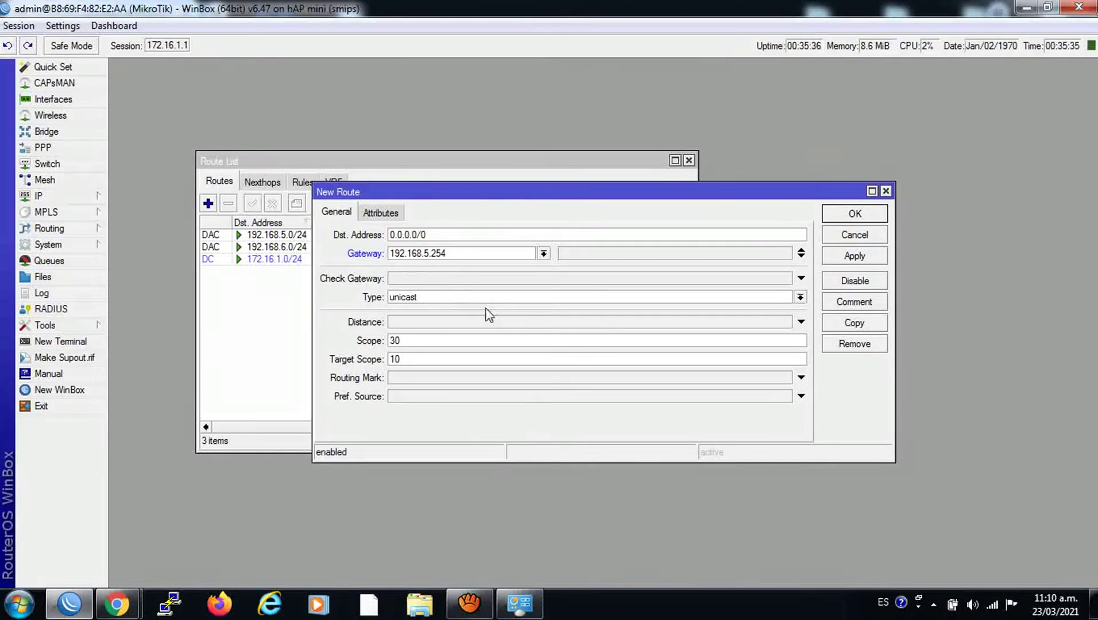
pyautogui.click(845, 257)
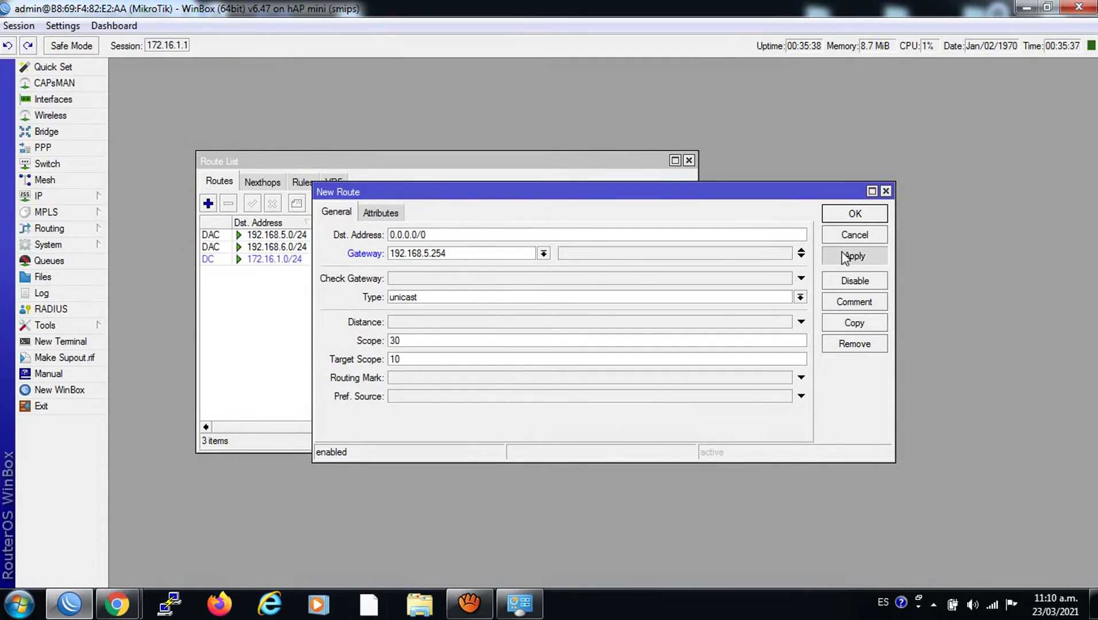
pyautogui.click(838, 212)
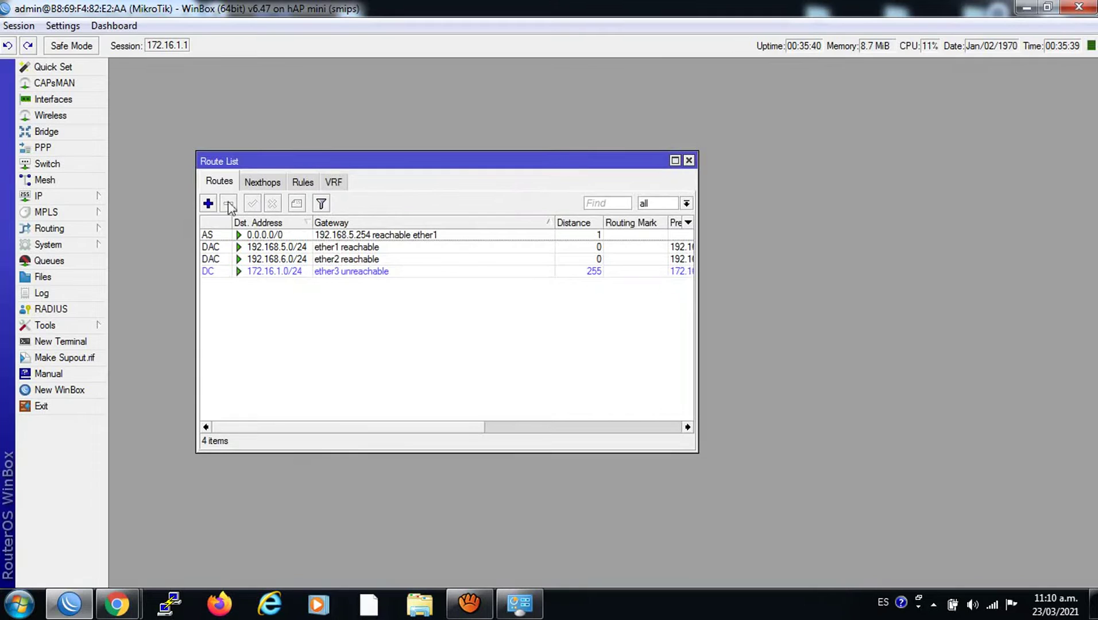
# - Add another static route for destination 0.0.0.0/0 through gateway 192.168.6.254 and save it
pyautogui.click(213, 205)
pyautogui.click(447, 254)
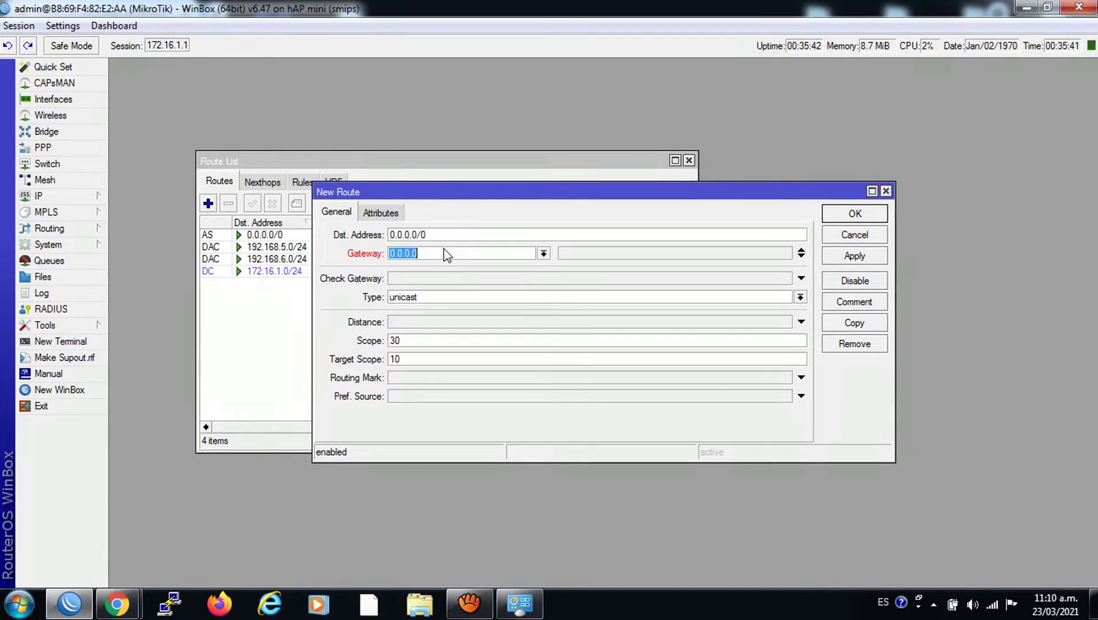
pyautogui.write('192.168.6.254')
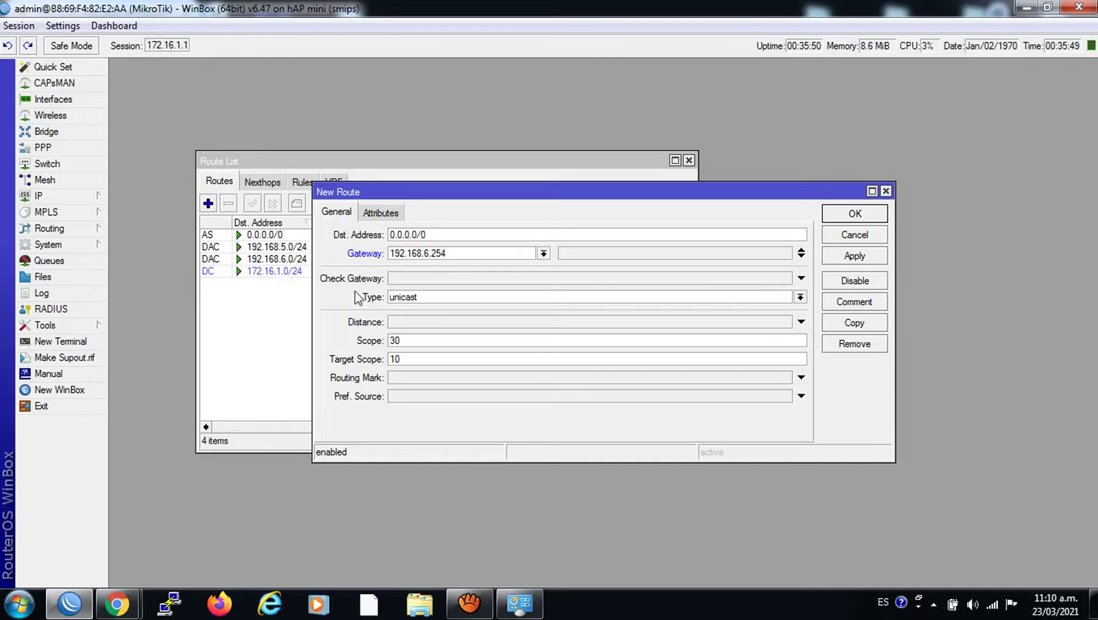
pyautogui.click(854, 256)
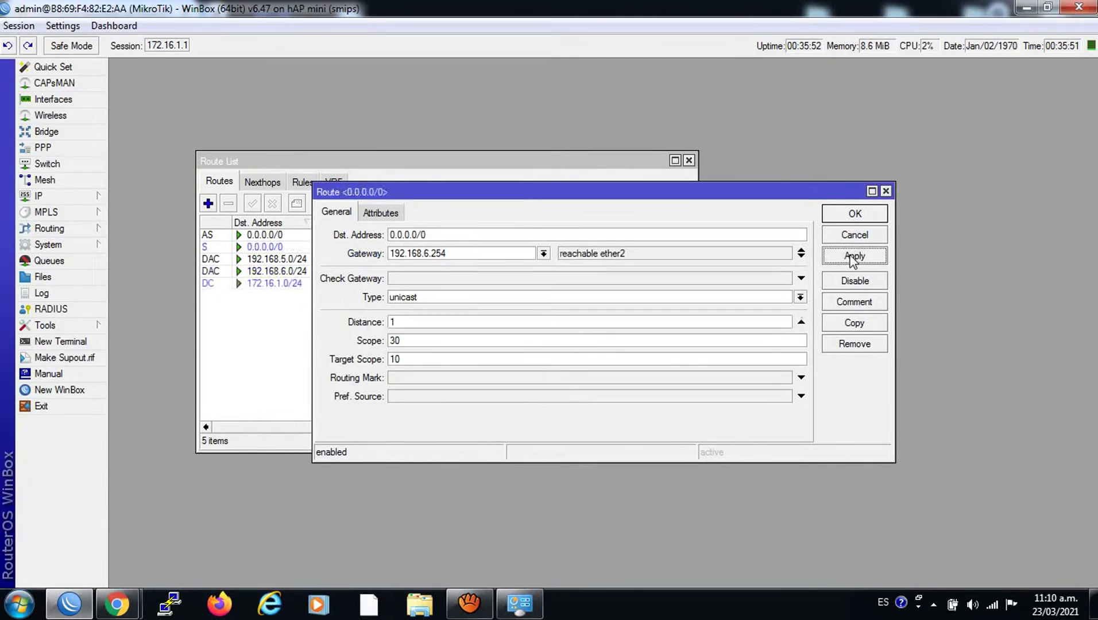
pyautogui.click(854, 214)
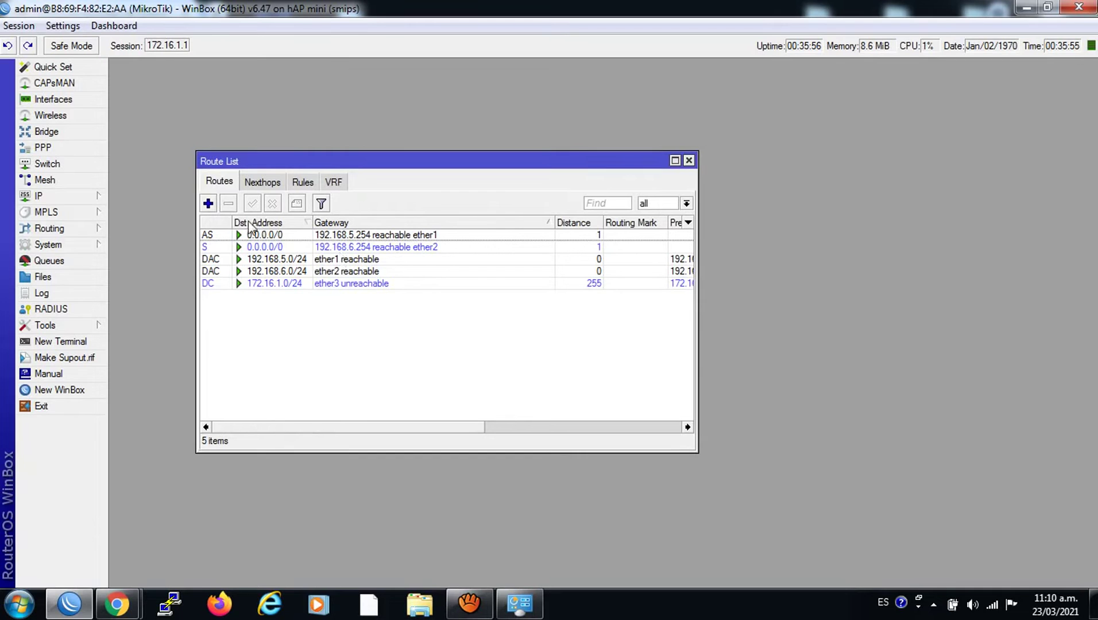
# - Copy the default route through 192.168.5.254, assign routing mark Modem1 to the copy, and save it
pyautogui.click(346, 237)
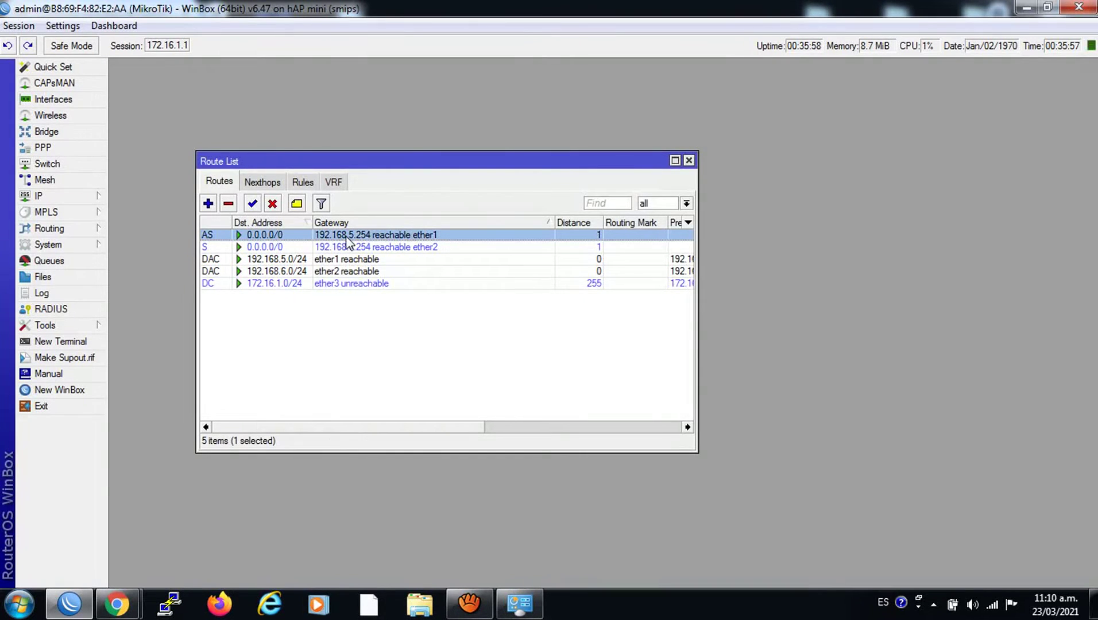
pyautogui.doubleClick(346, 237)
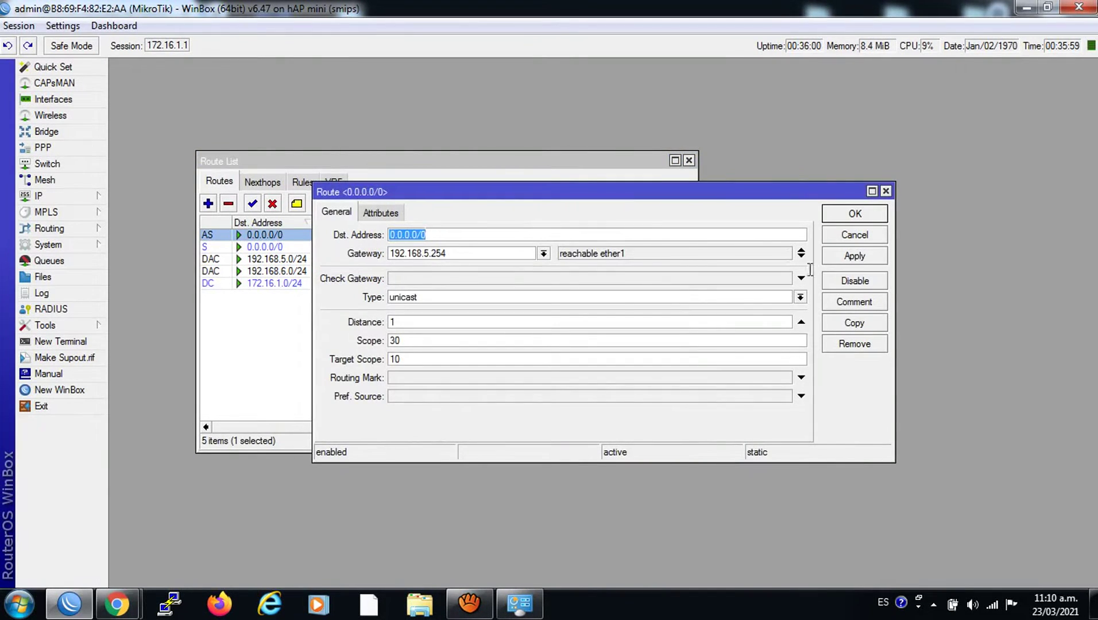
pyautogui.click(845, 329)
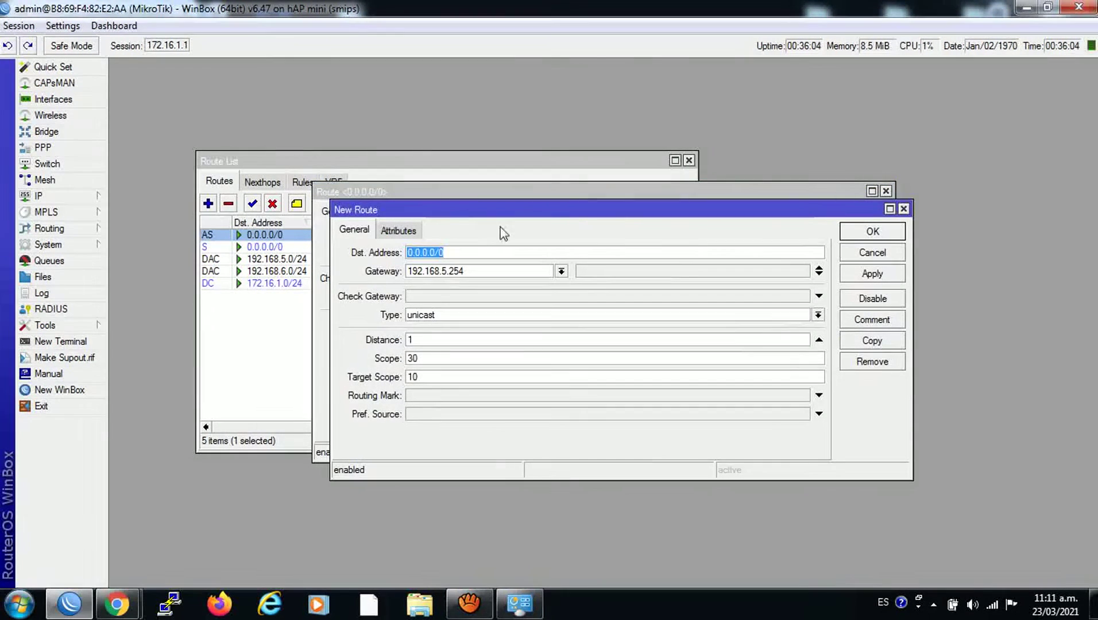
pyautogui.click(440, 397)
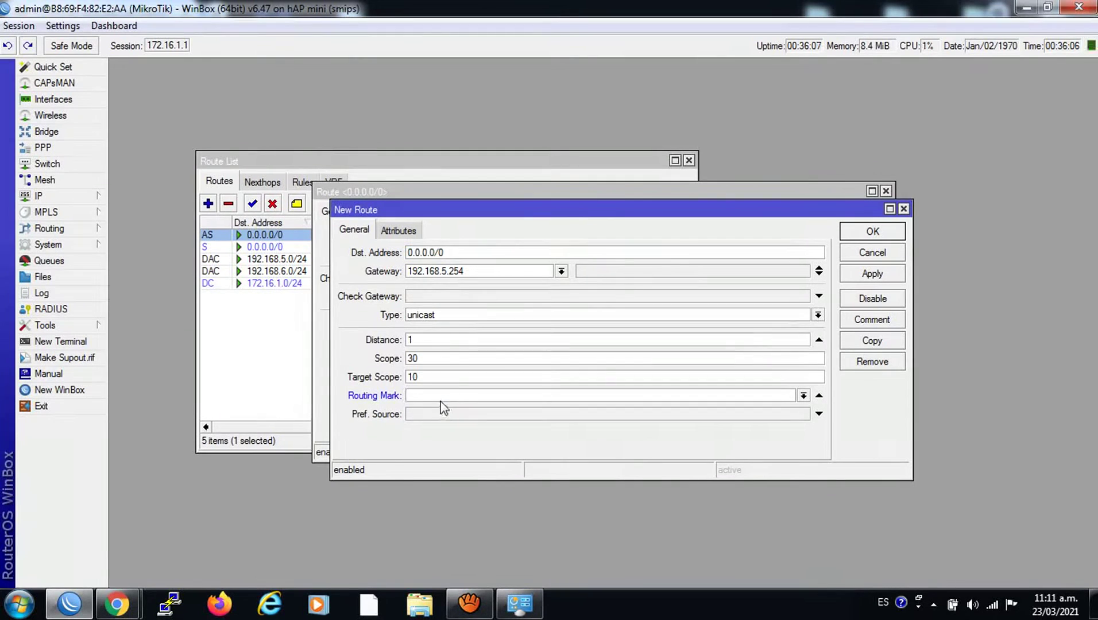
pyautogui.click(802, 395)
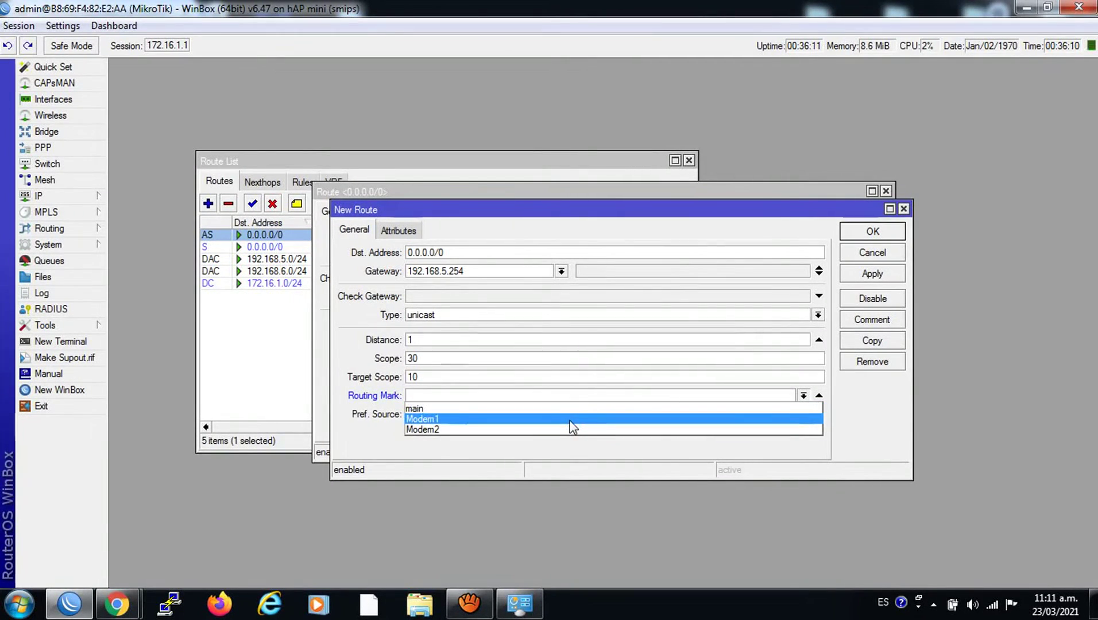
pyautogui.click(577, 421)
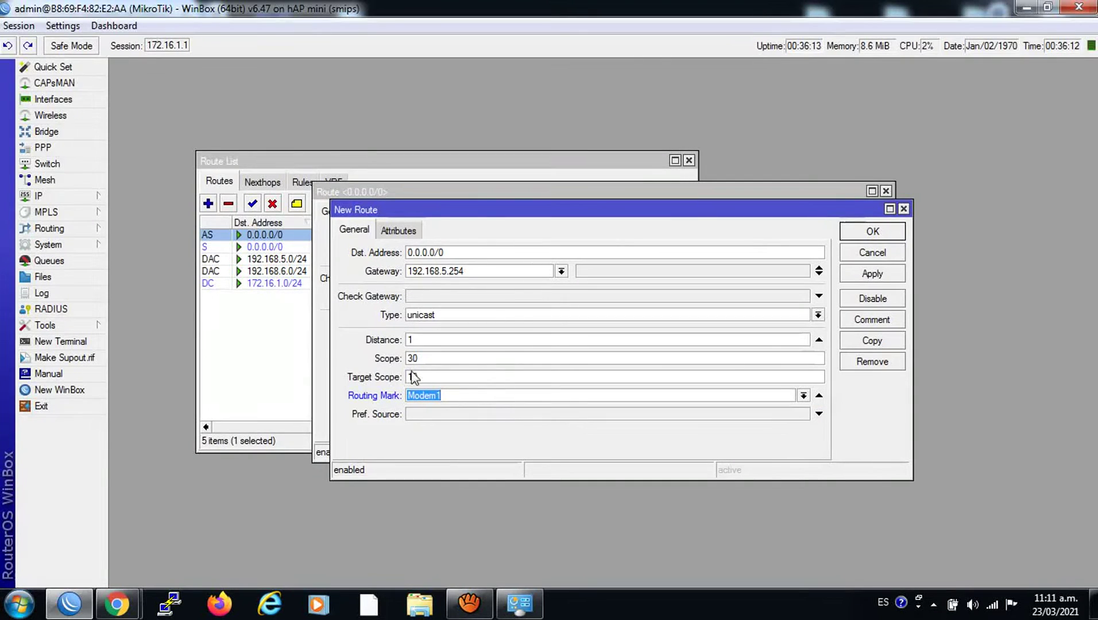
pyautogui.click(872, 275)
pyautogui.click(866, 232)
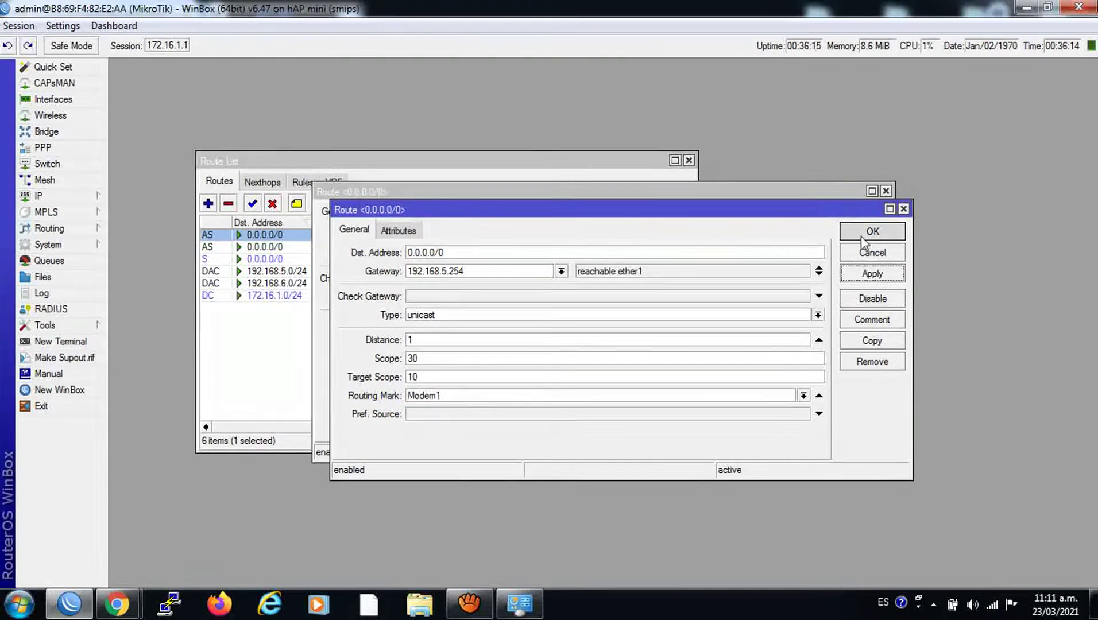
pyautogui.click(885, 191)
# - Copy the default route through 192.168.6.254, assign routing mark Modem2 to the copy, save it, and close the route list
pyautogui.click(356, 259)
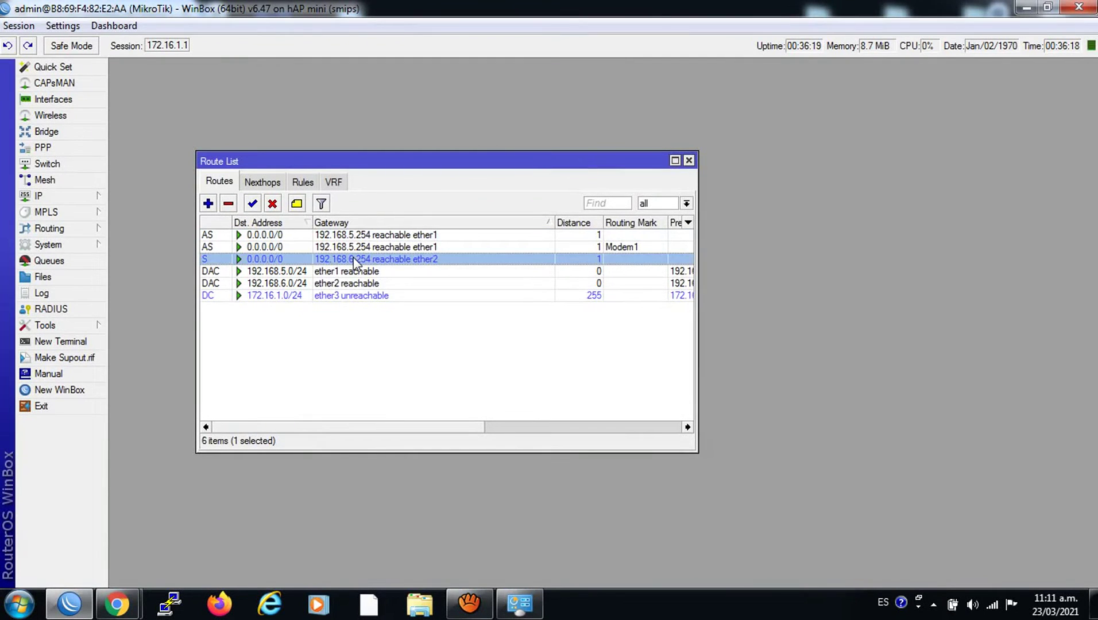
pyautogui.doubleClick(356, 260)
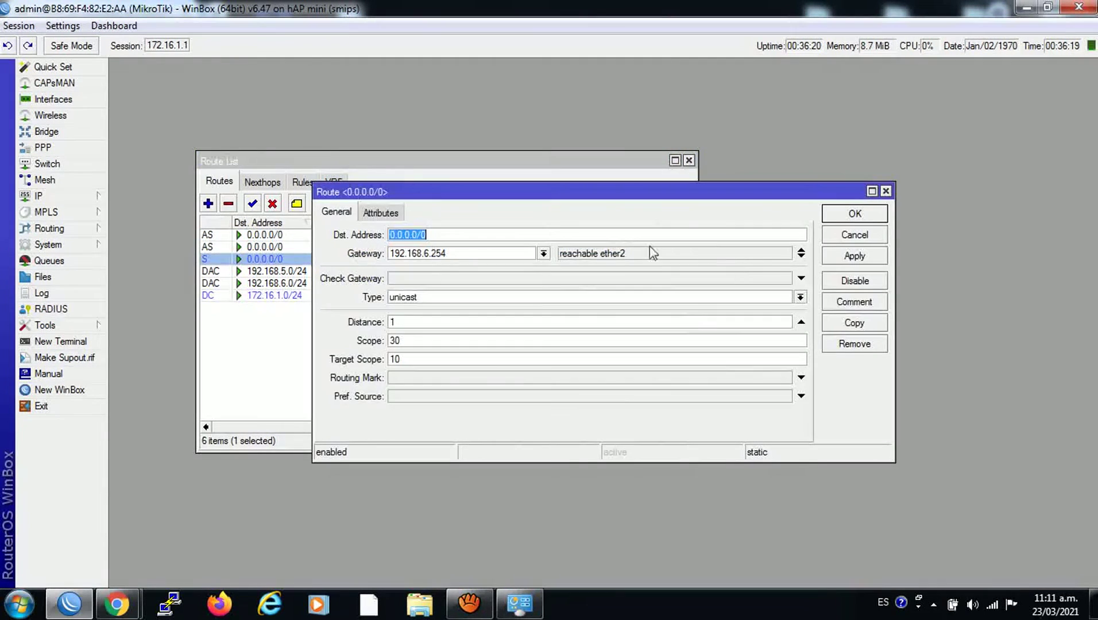
pyautogui.click(841, 323)
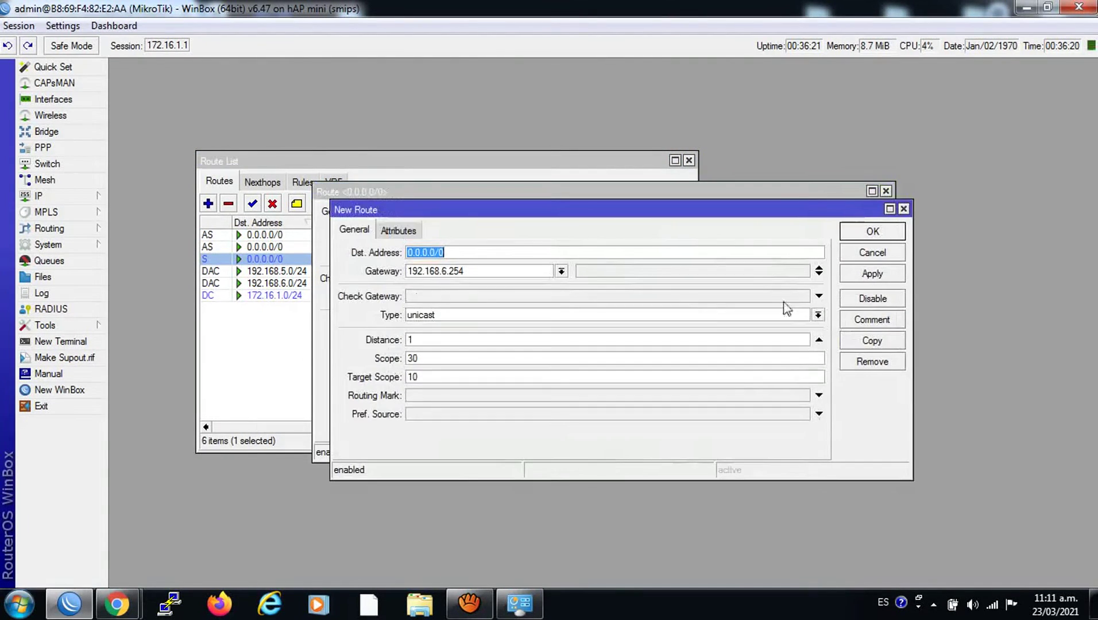
pyautogui.click(443, 394)
pyautogui.click(802, 395)
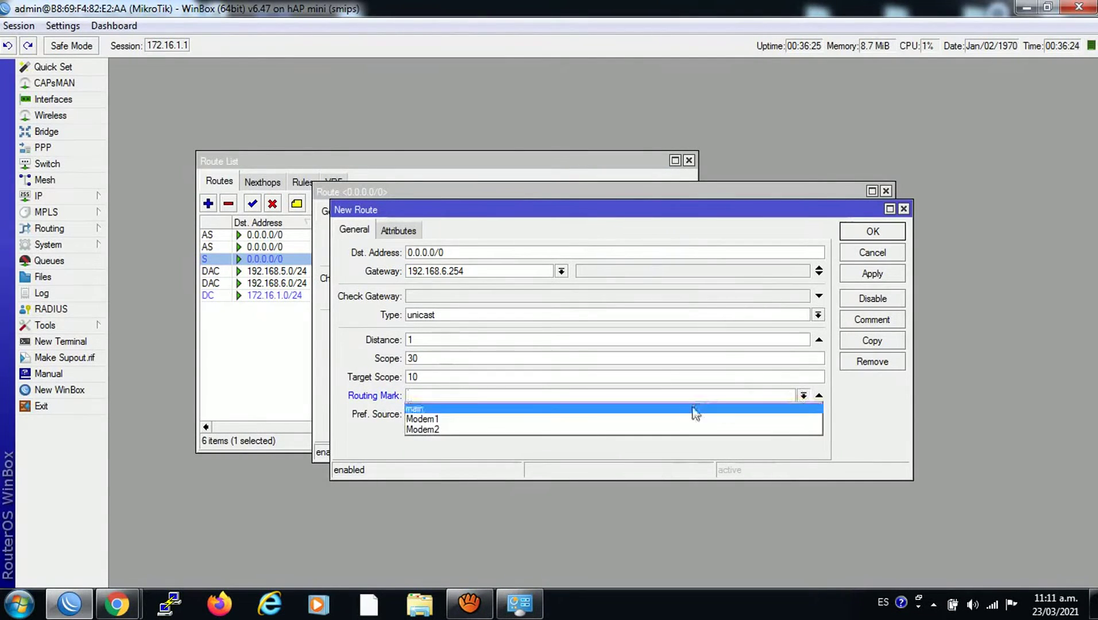
pyautogui.click(671, 430)
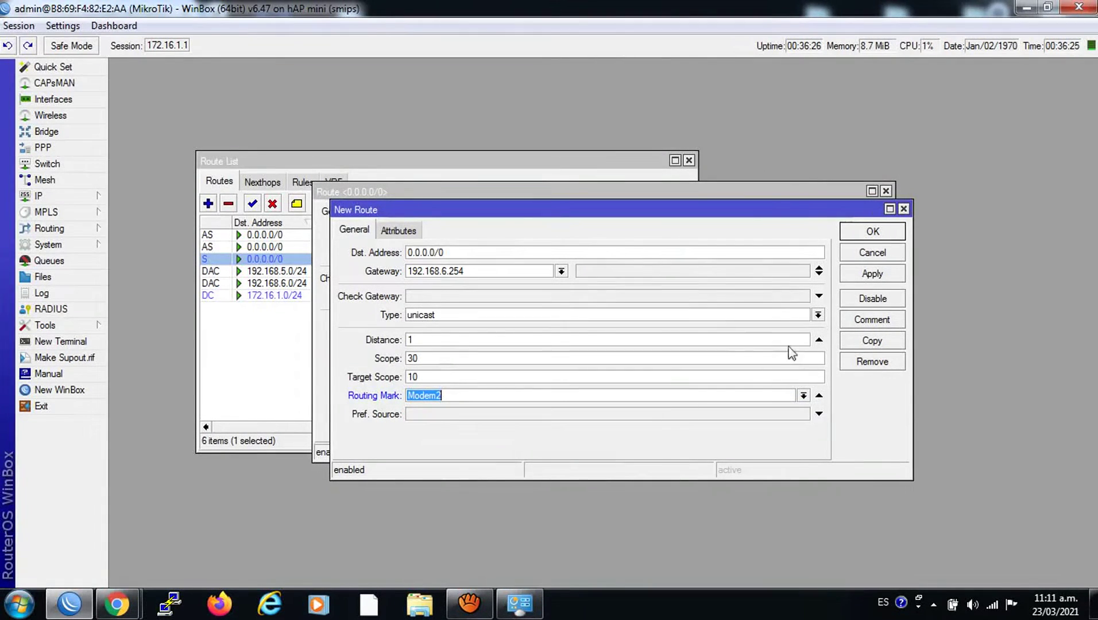
pyautogui.click(873, 275)
pyautogui.click(872, 231)
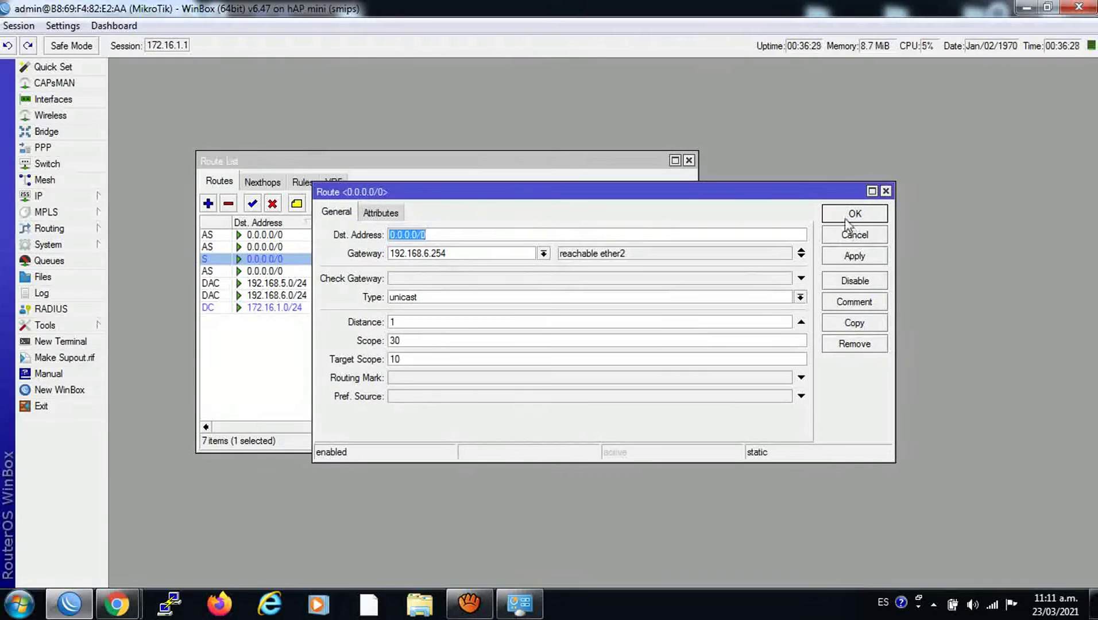
pyautogui.click(843, 218)
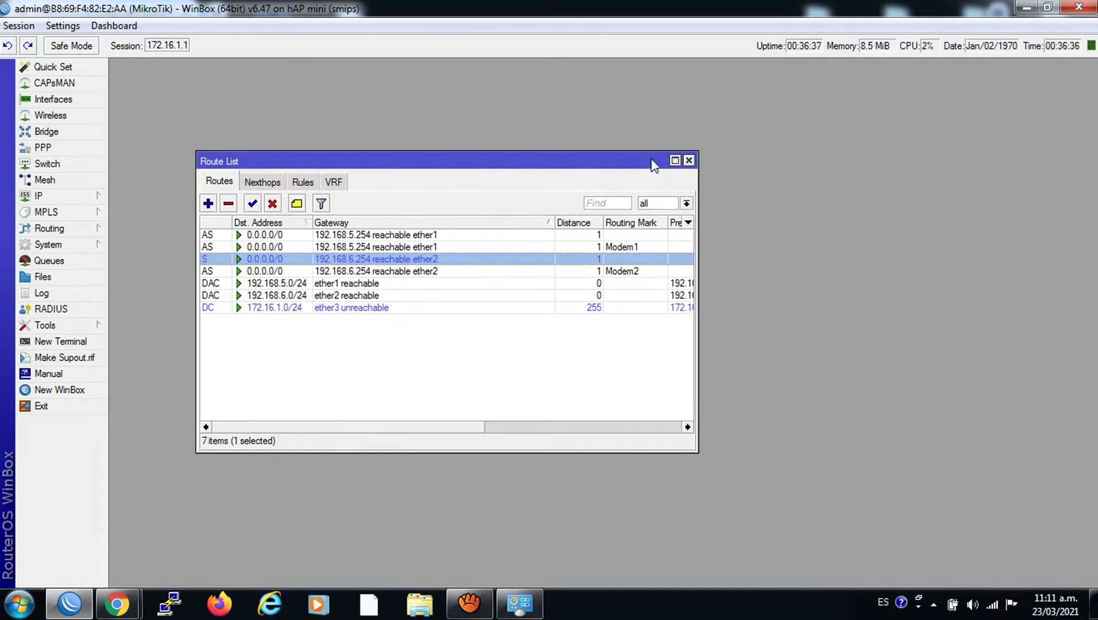
pyautogui.click(689, 161)
# - Review the DHCP server's configured networks, leases and server entry
pyautogui.click(69, 196)
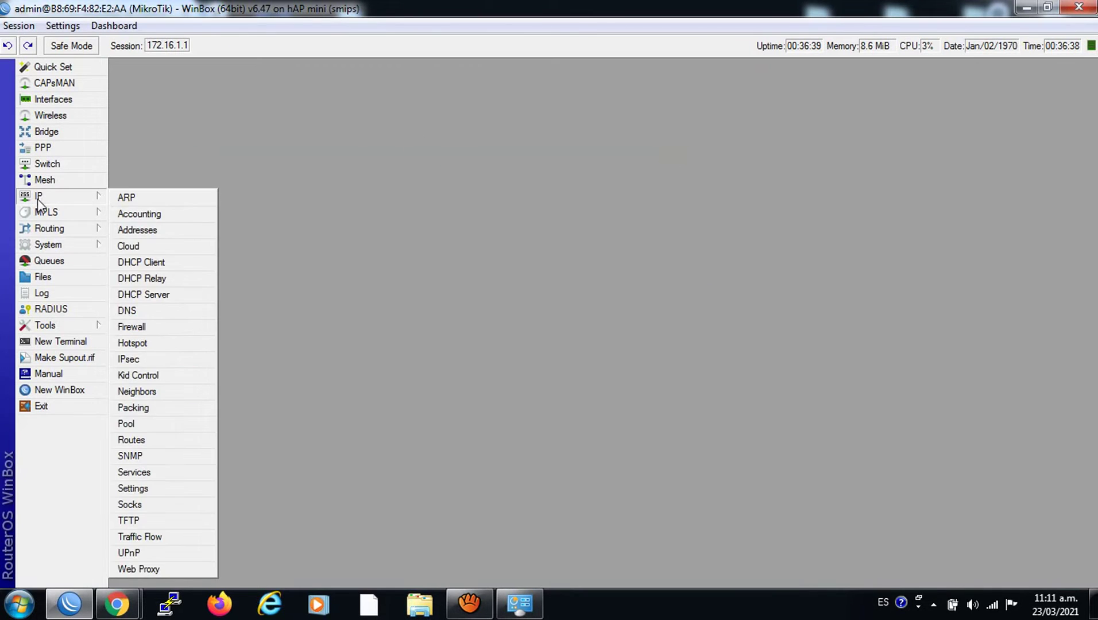
pyautogui.click(153, 297)
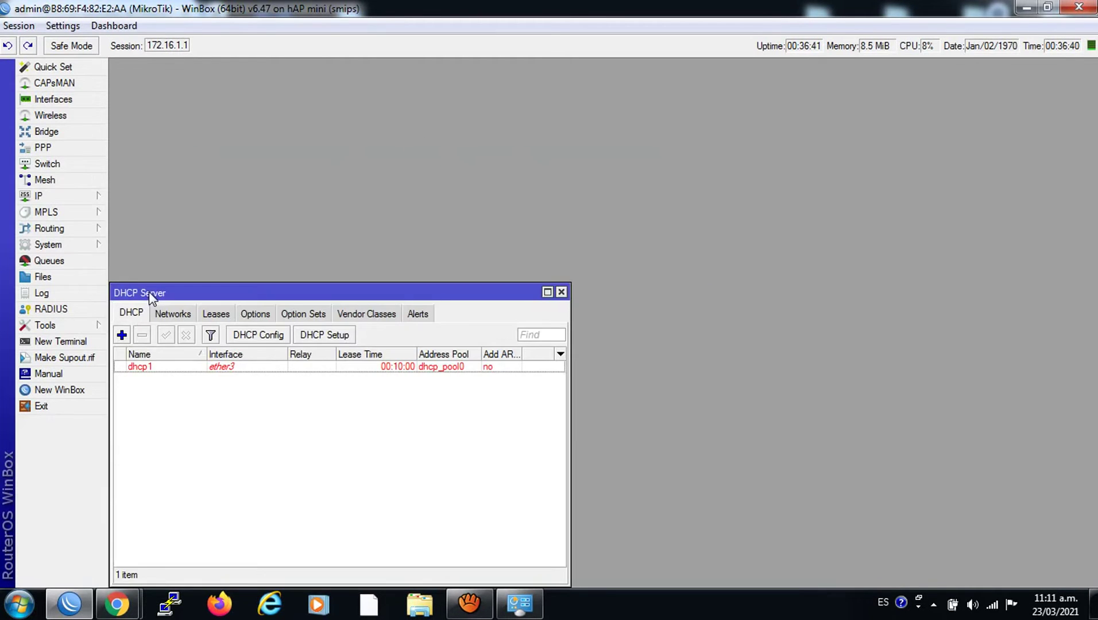
pyautogui.click(173, 314)
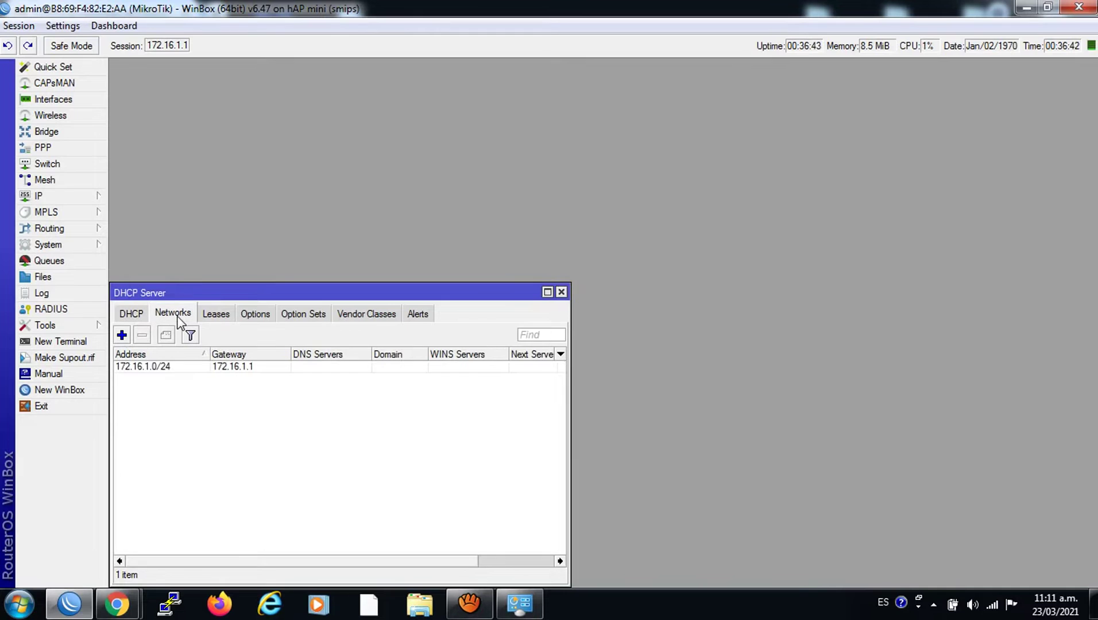
pyautogui.click(214, 316)
pyautogui.click(184, 316)
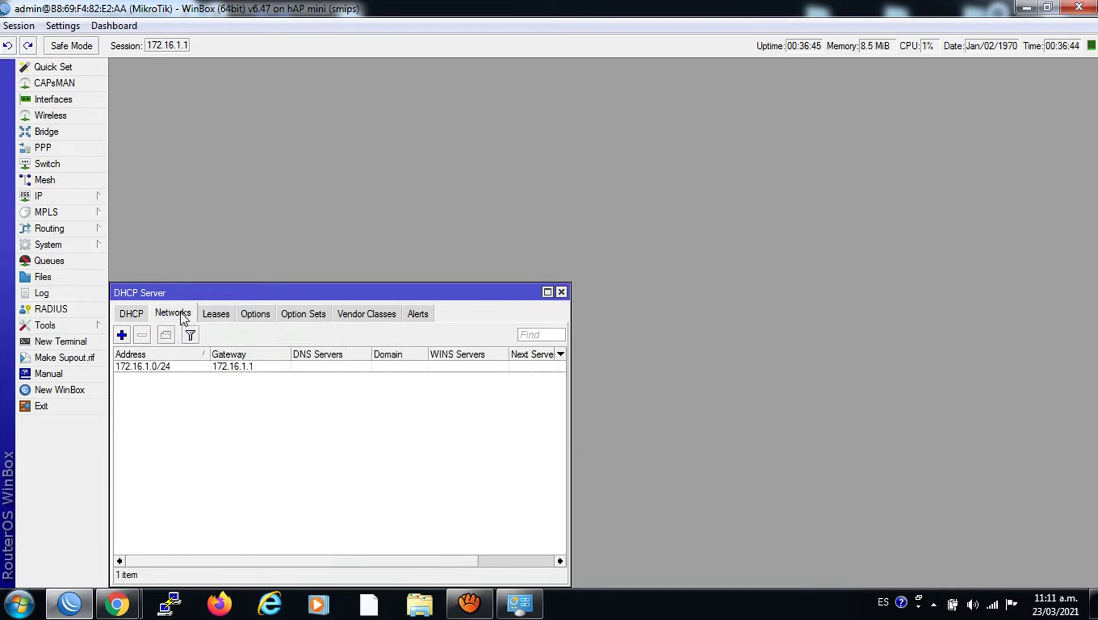
pyautogui.click(137, 314)
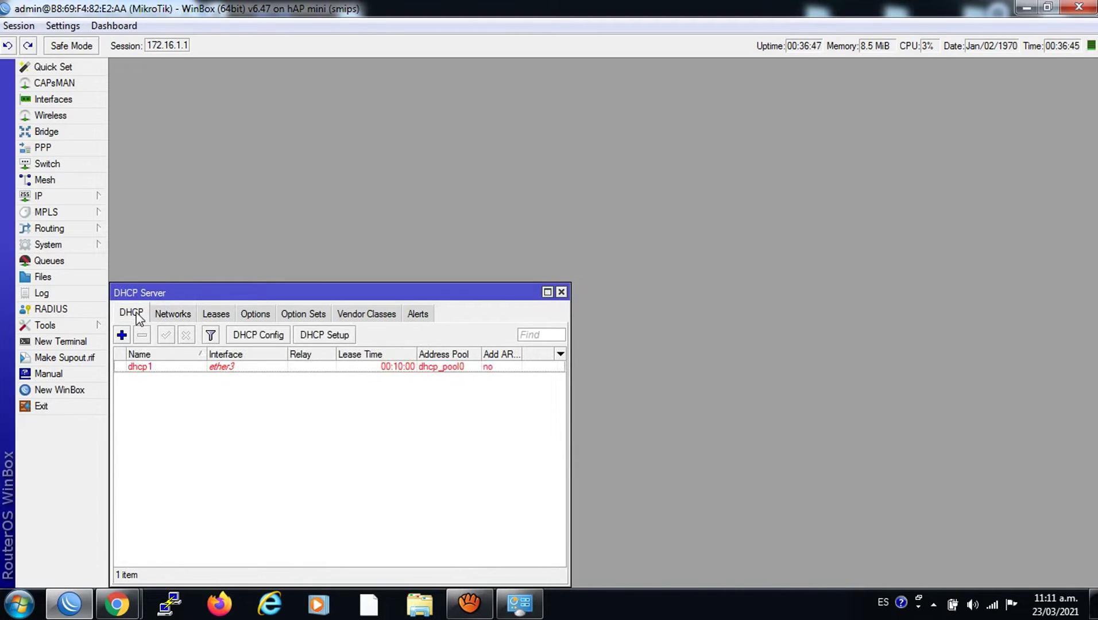
pyautogui.click(469, 603)
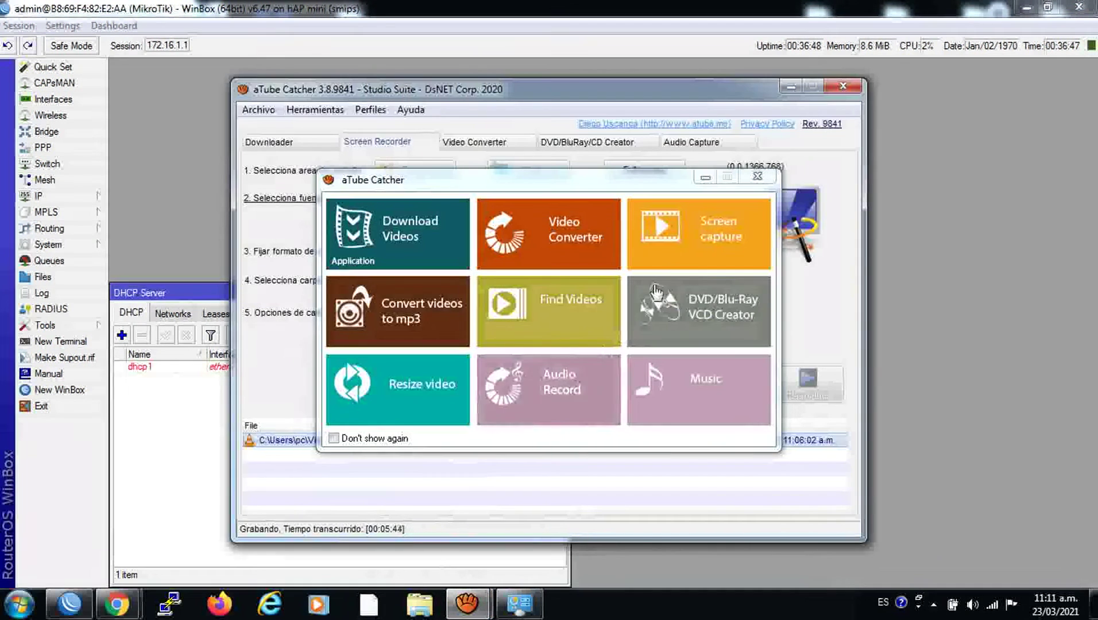
pyautogui.click(758, 176)
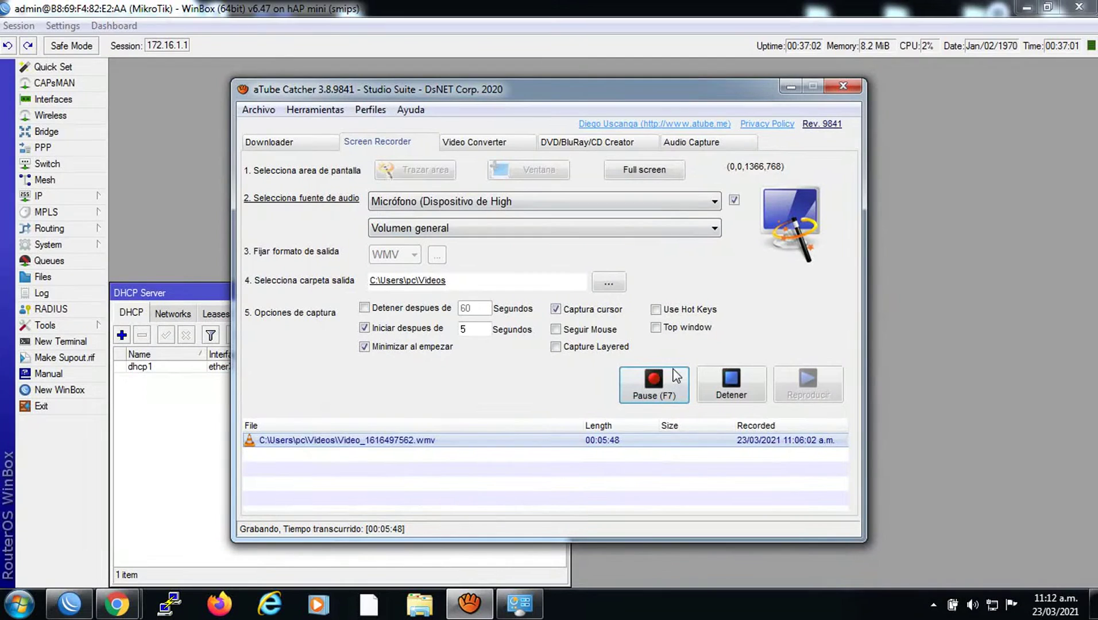
pyautogui.click(789, 87)
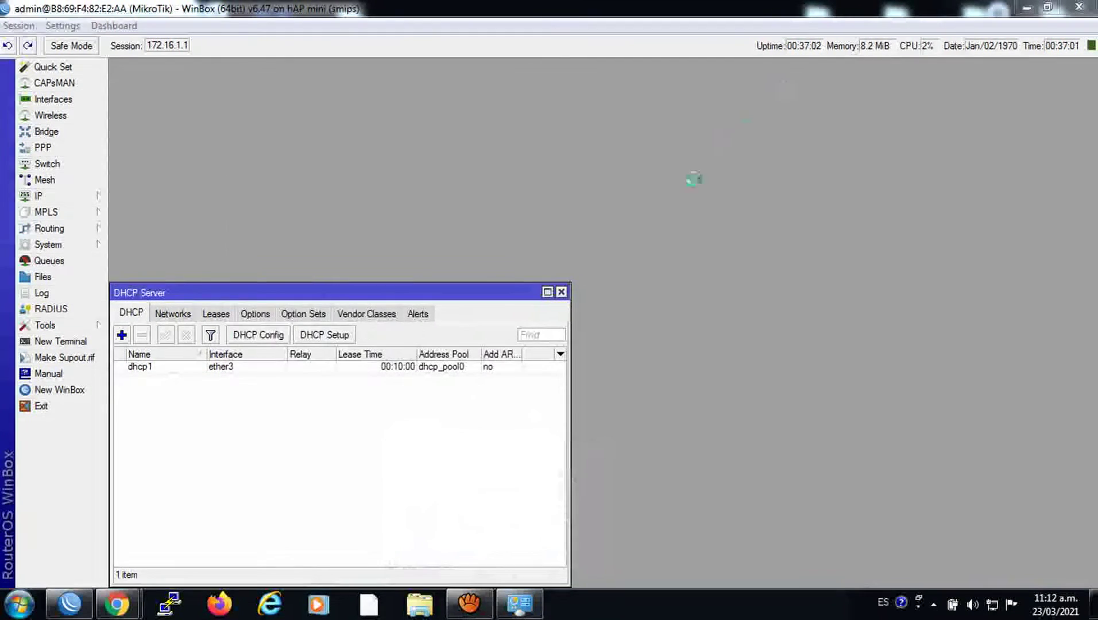
# - Reconnect to the discovered MikroTik router as admin and show the DHCP server's leases
pyautogui.click(991, 115)
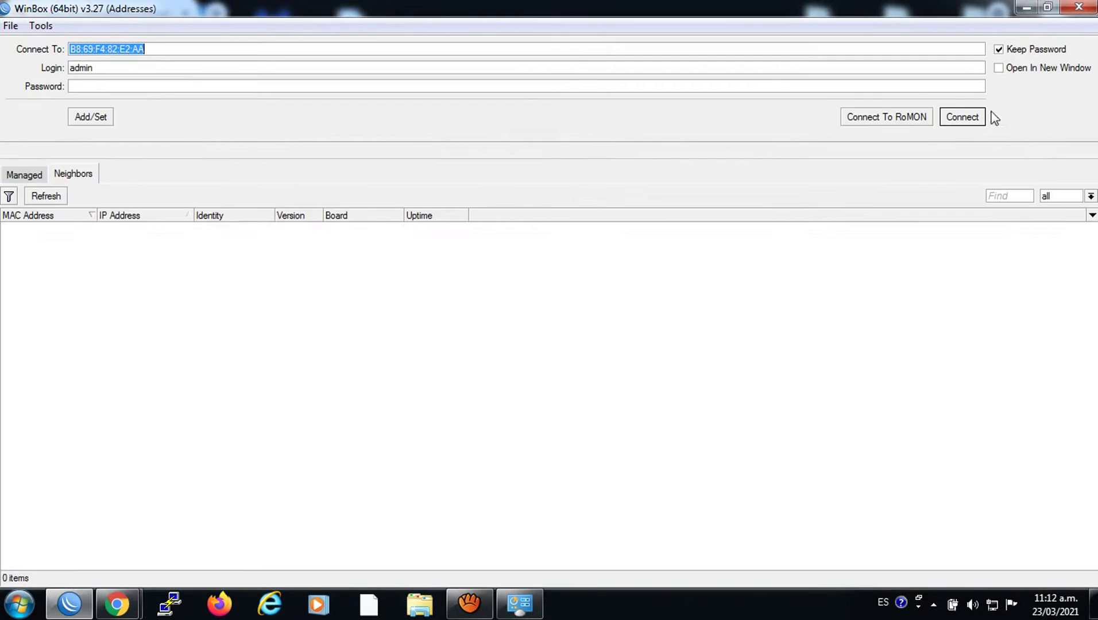
pyautogui.click(42, 228)
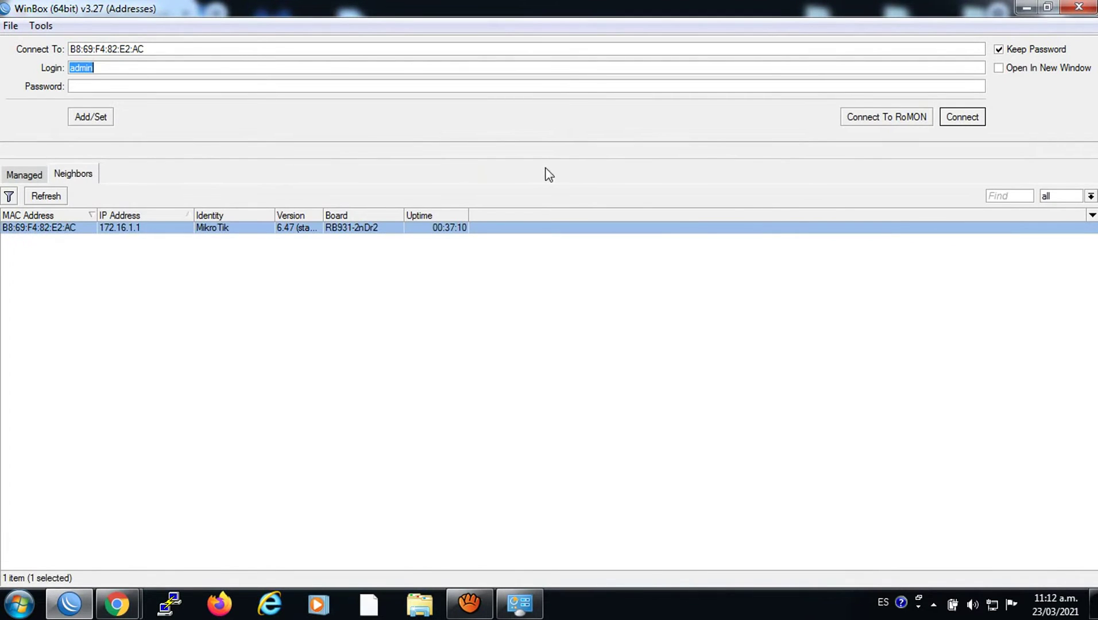
pyautogui.click(954, 119)
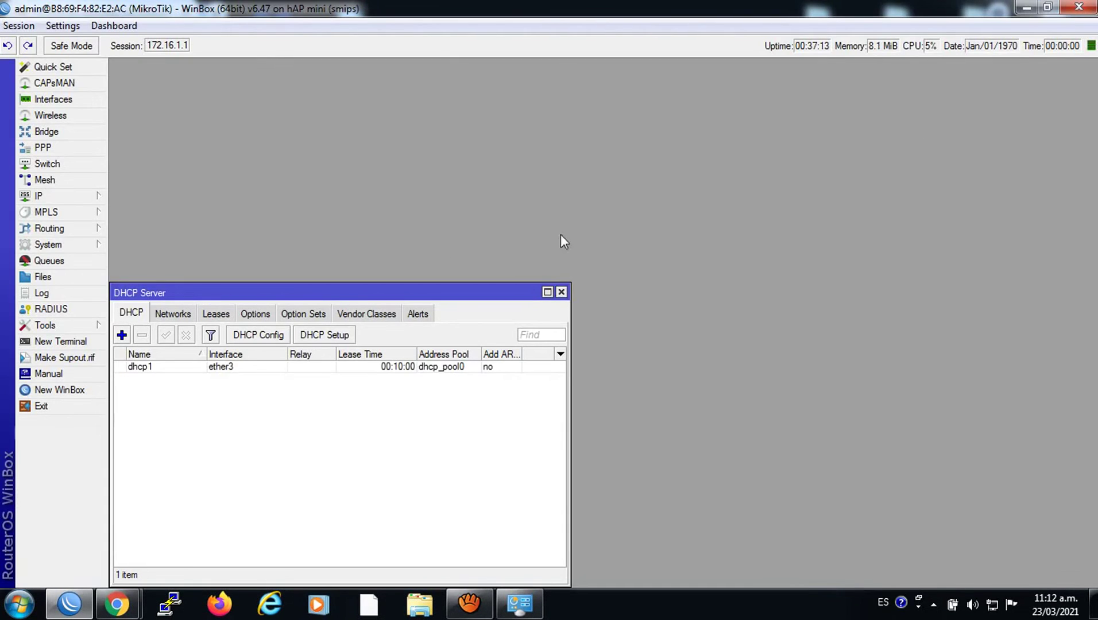
pyautogui.moveTo(315, 294); pyautogui.dragTo(517, 222)
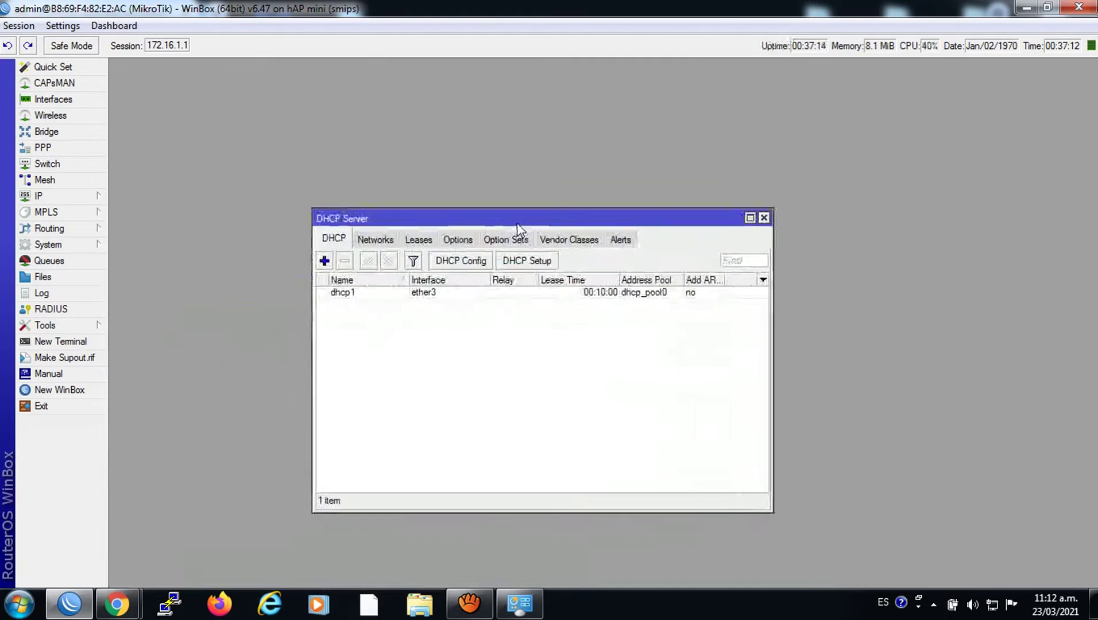
pyautogui.click(418, 240)
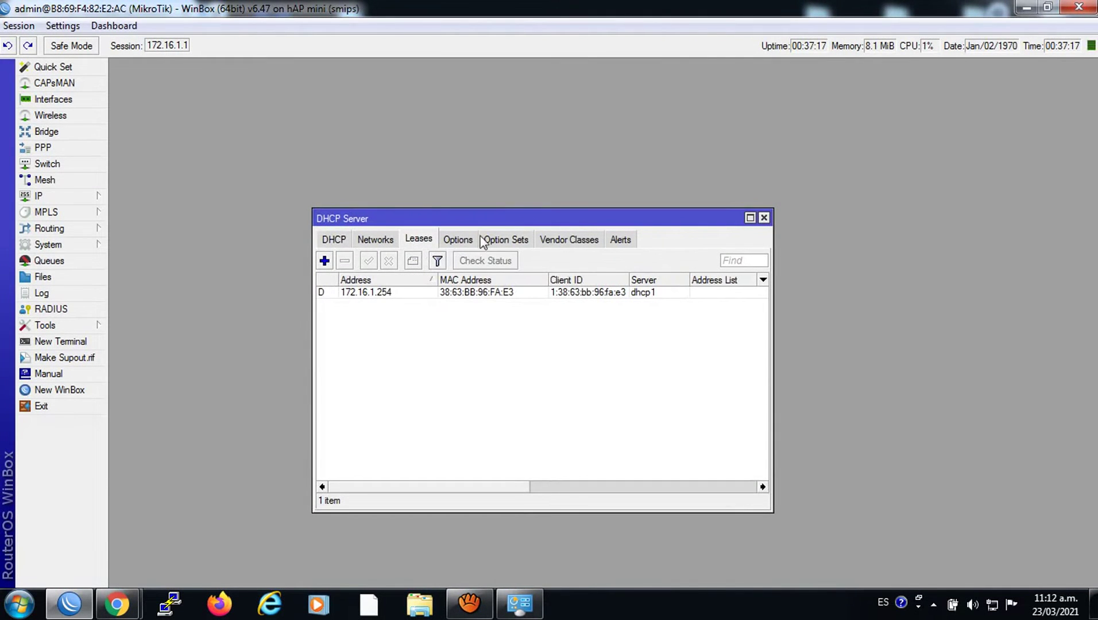
# - Check the IP address, gateway and DNS details of the PC's local area connection in Windows, and close the network windows
pyautogui.click(992, 604)
pyautogui.click(972, 558)
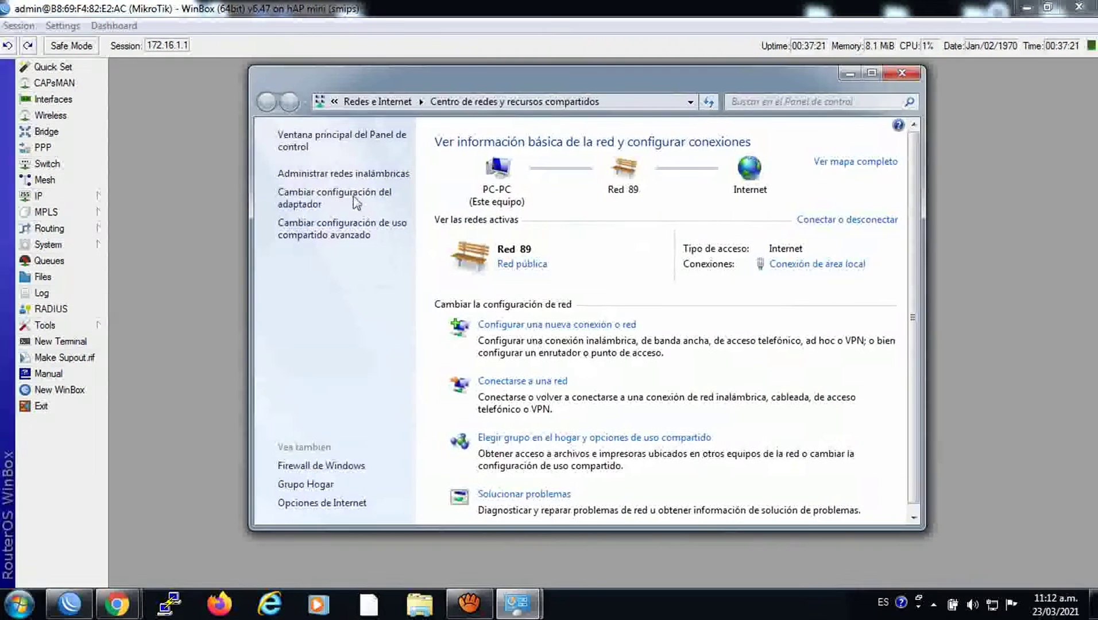
pyautogui.click(317, 203)
pyautogui.rightClick(354, 182)
pyautogui.click(381, 212)
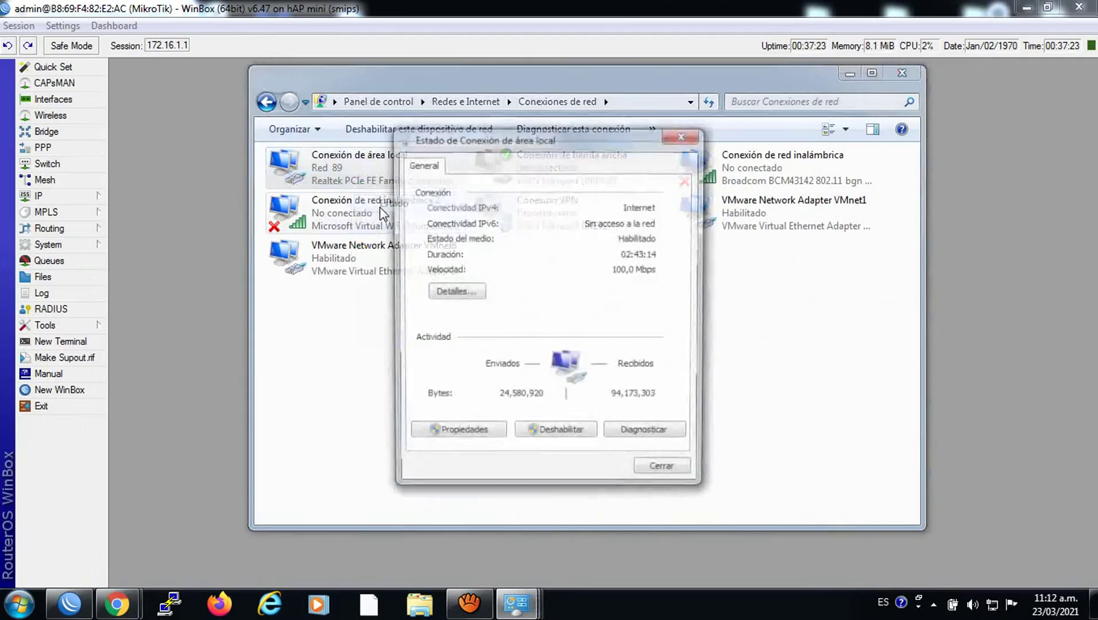
pyautogui.click(468, 292)
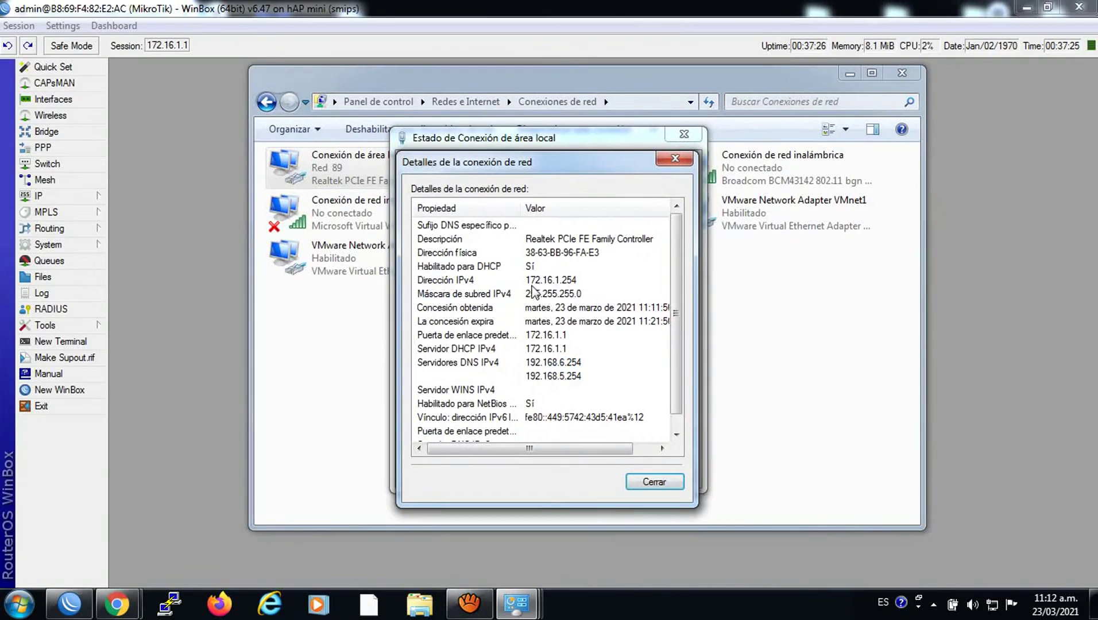
pyautogui.click(675, 158)
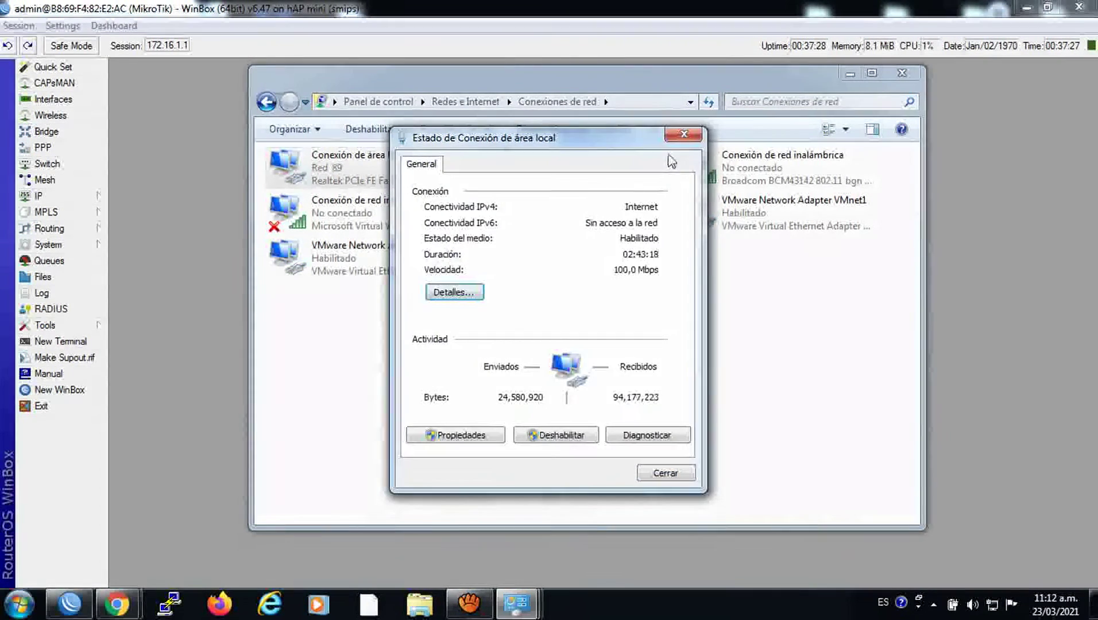
pyautogui.click(683, 134)
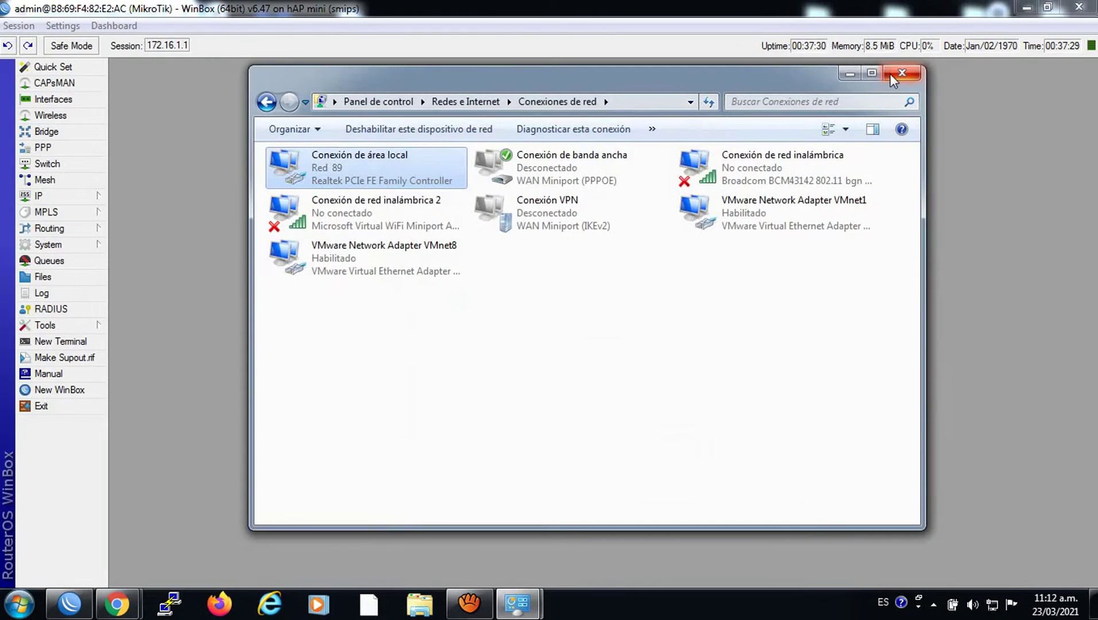
pyautogui.click(891, 73)
# - Make the DHCP lease for 172.16.1.254 static, assign it to address list Linea1, save it, and close the DHCP server window
pyautogui.click(347, 293)
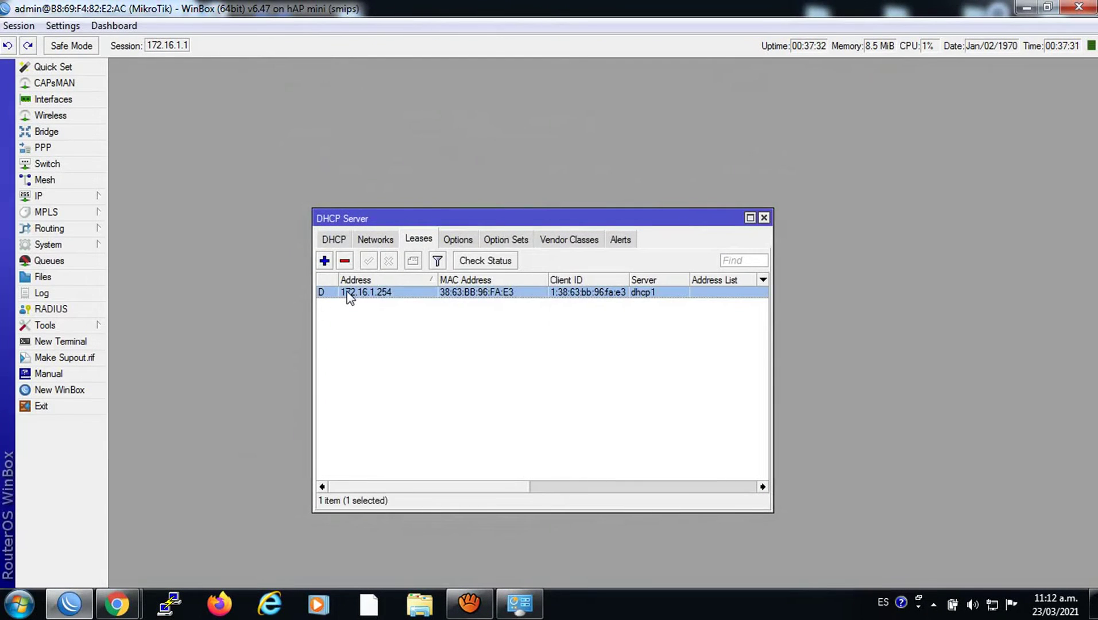
pyautogui.rightClick(346, 292)
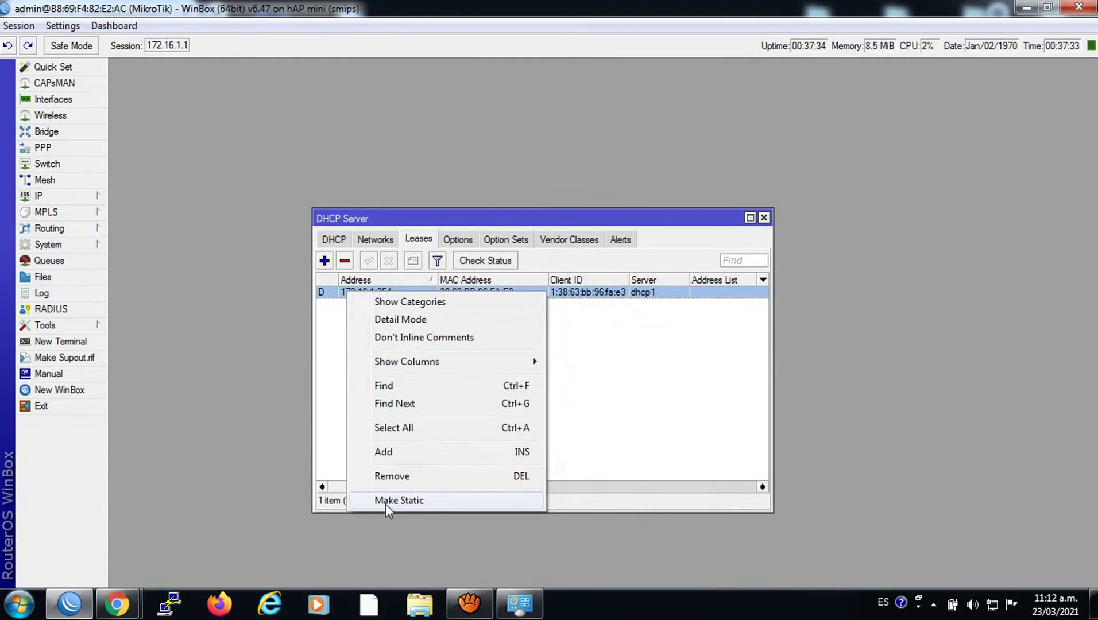
pyautogui.click(386, 501)
pyautogui.doubleClick(368, 292)
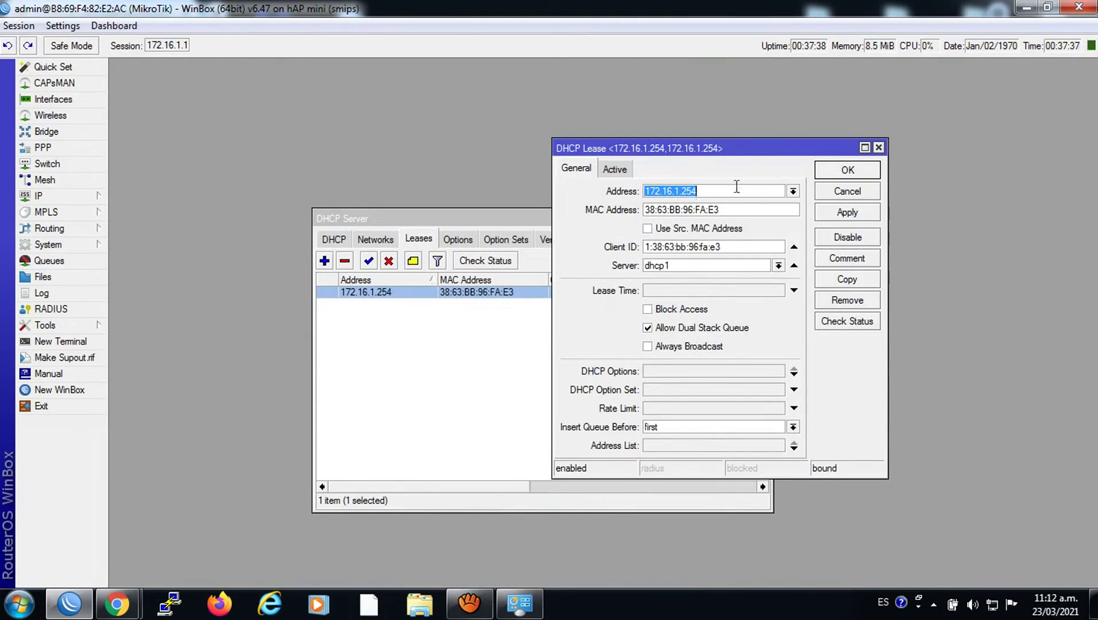
pyautogui.click(706, 447)
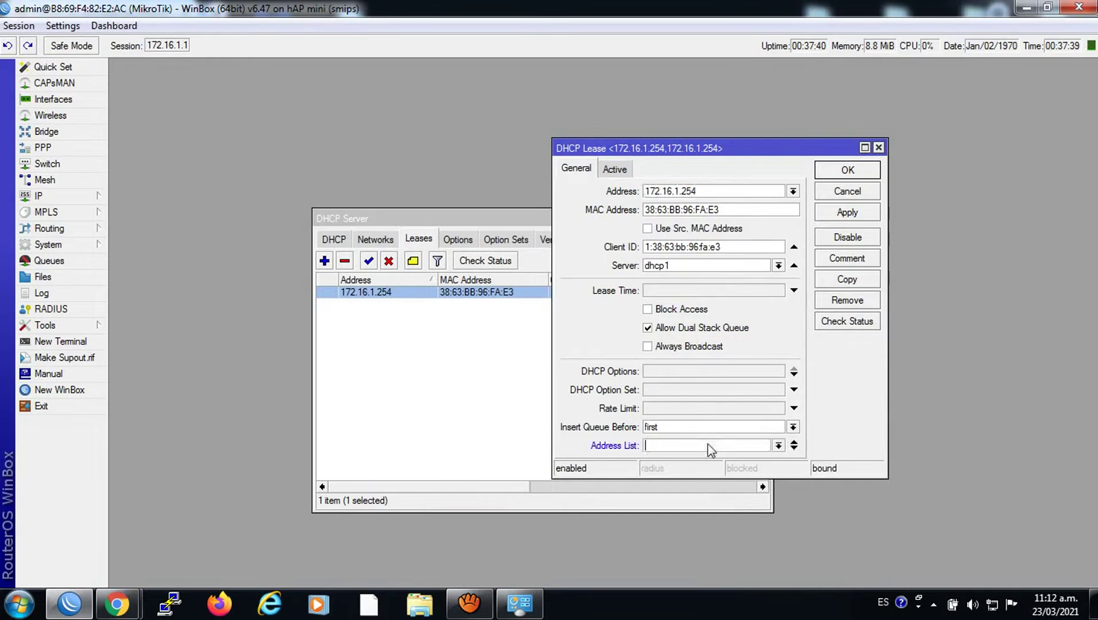
pyautogui.click(779, 446)
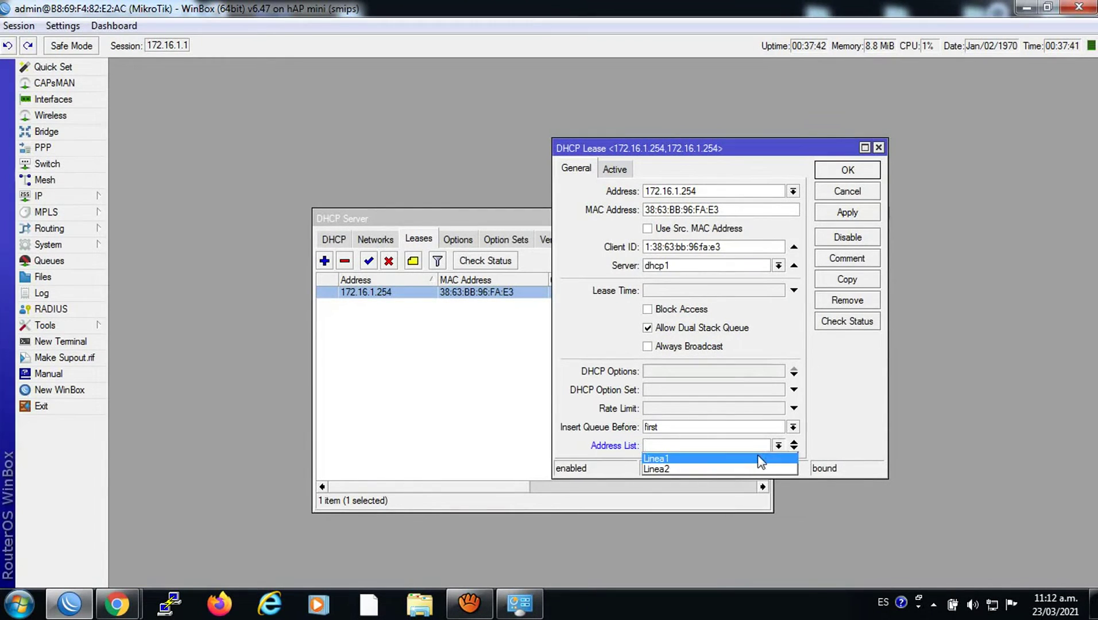
pyautogui.click(760, 459)
pyautogui.click(837, 216)
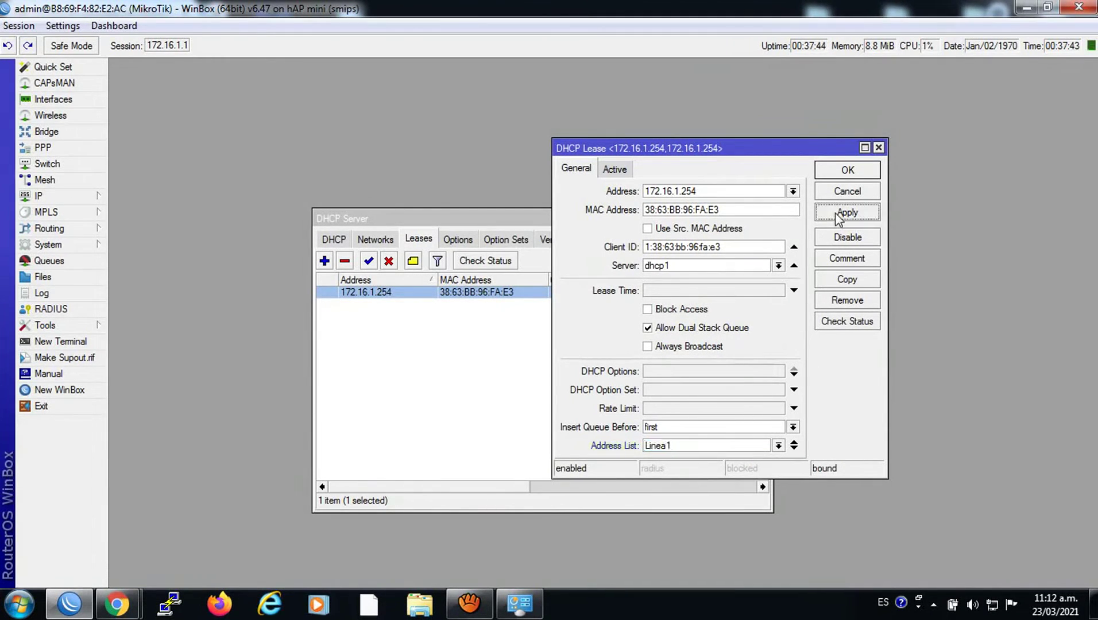
pyautogui.click(839, 171)
pyautogui.click(764, 218)
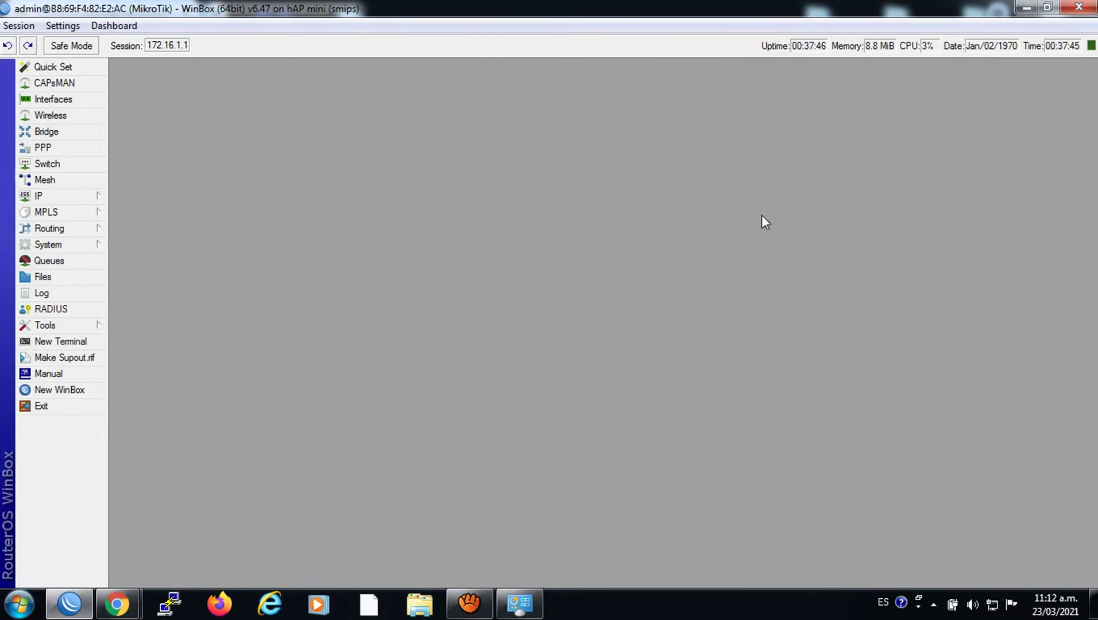
# - Open the interface list, rerun the fast.com speed test in Chrome, and return to WinBox to watch the traffic on ether1
pyautogui.click(86, 198)
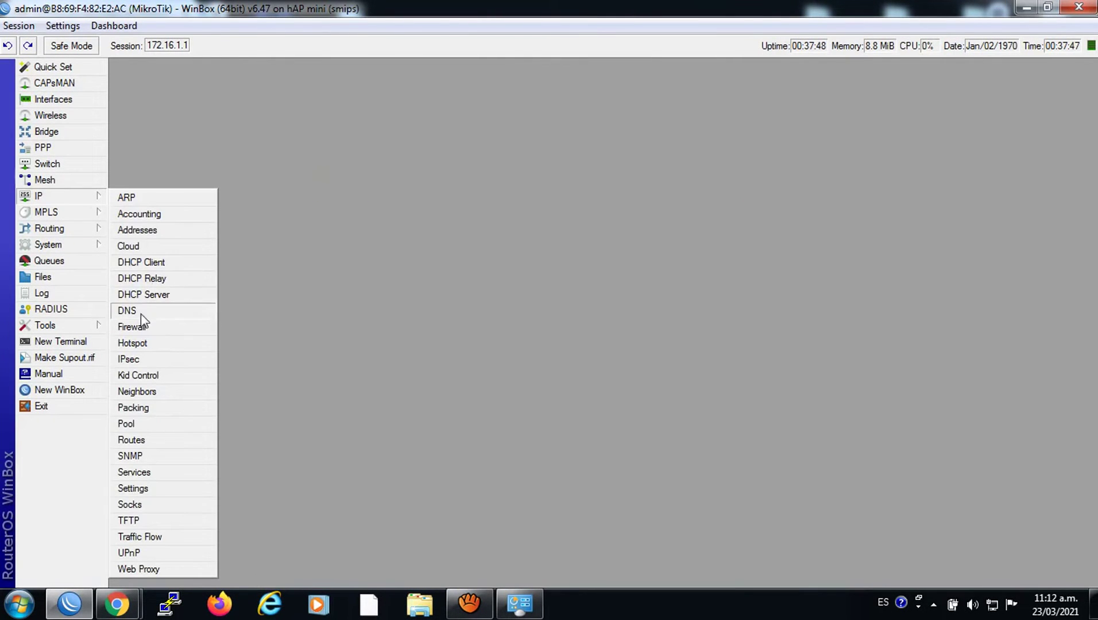
pyautogui.click(55, 99)
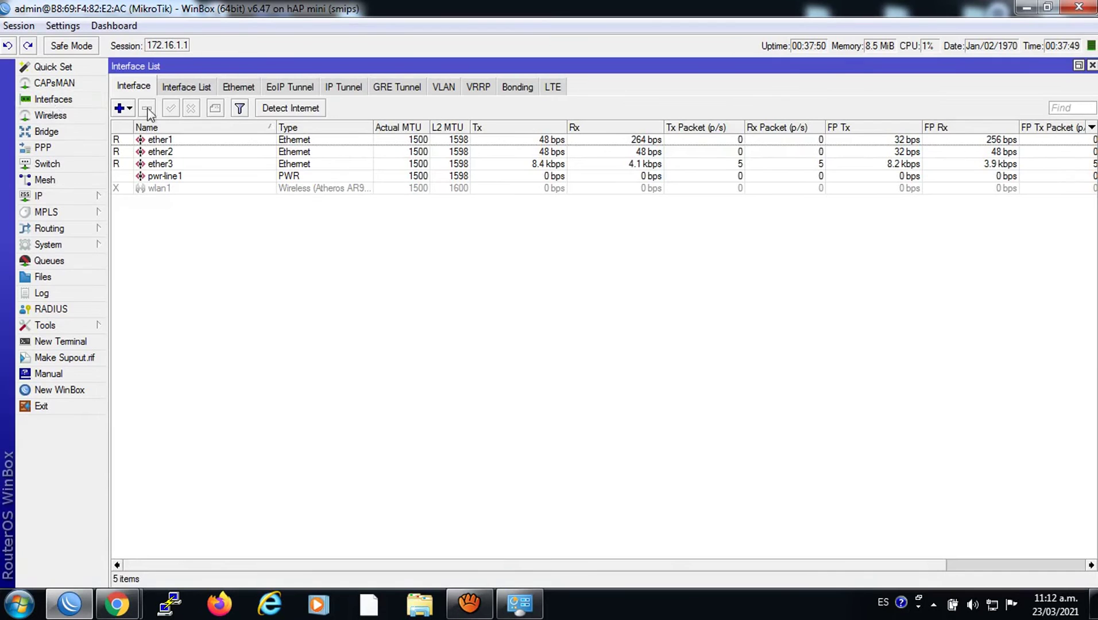
pyautogui.click(180, 140)
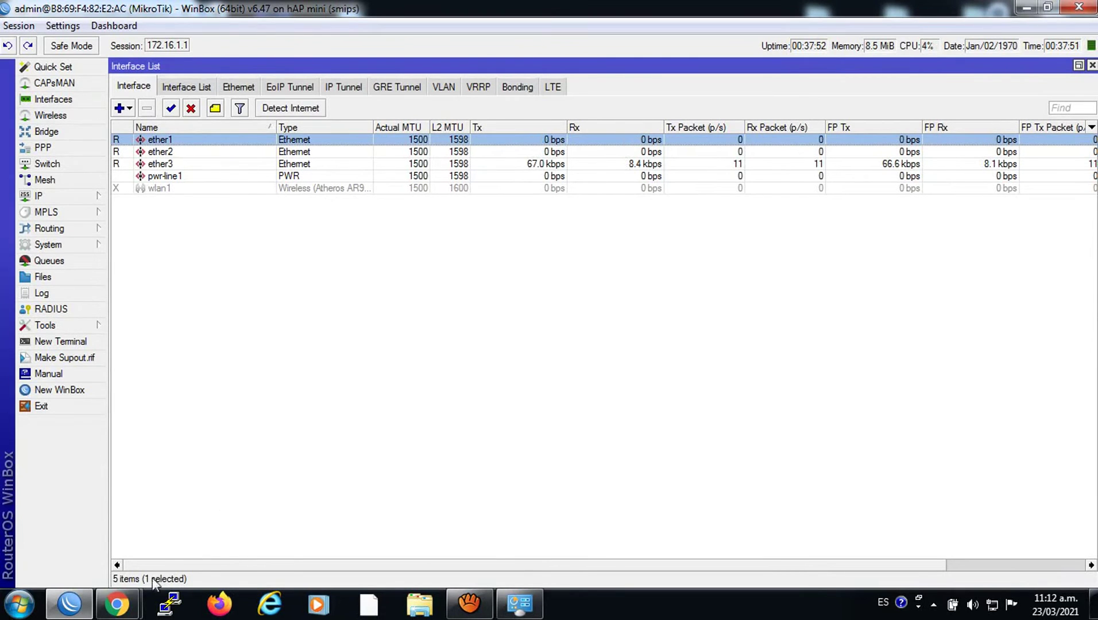
pyautogui.moveTo(135, 605)
pyautogui.click(263, 554)
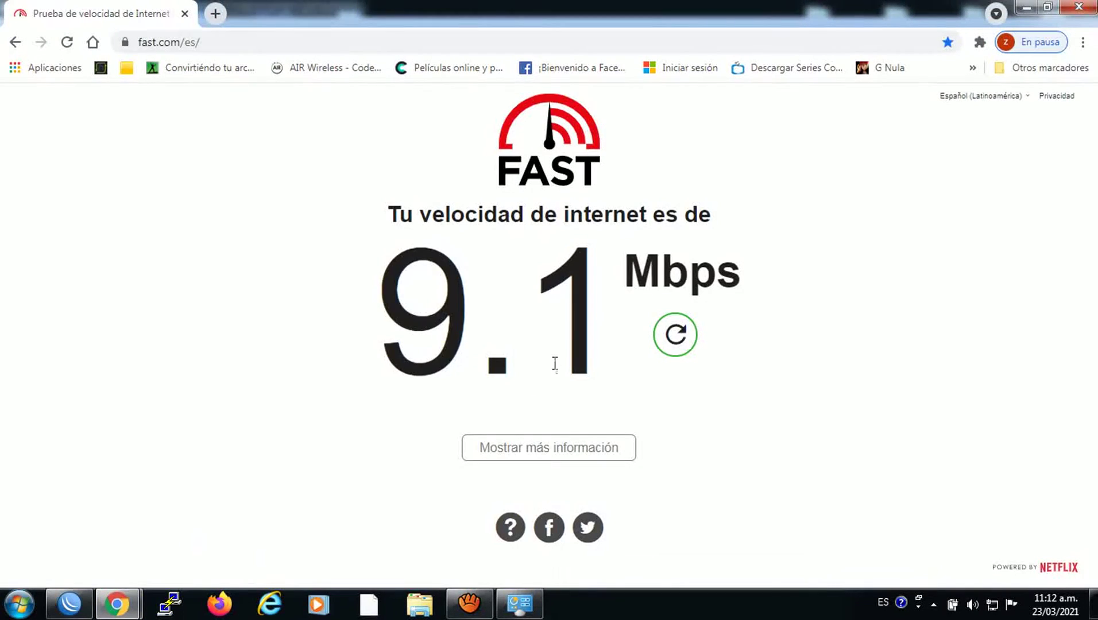
pyautogui.click(676, 344)
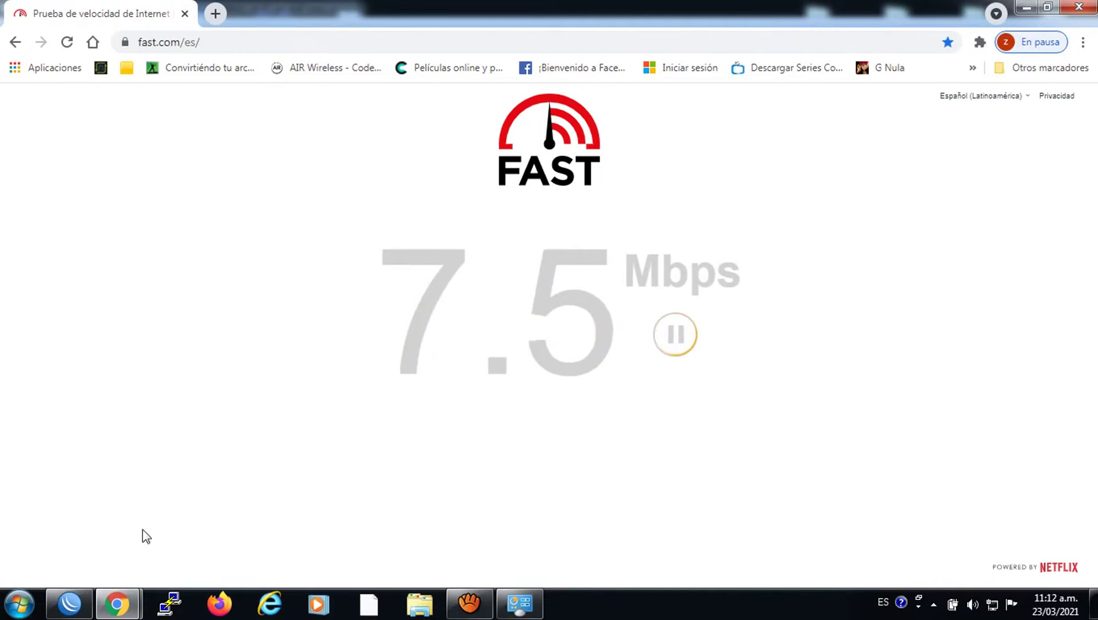
pyautogui.click(80, 603)
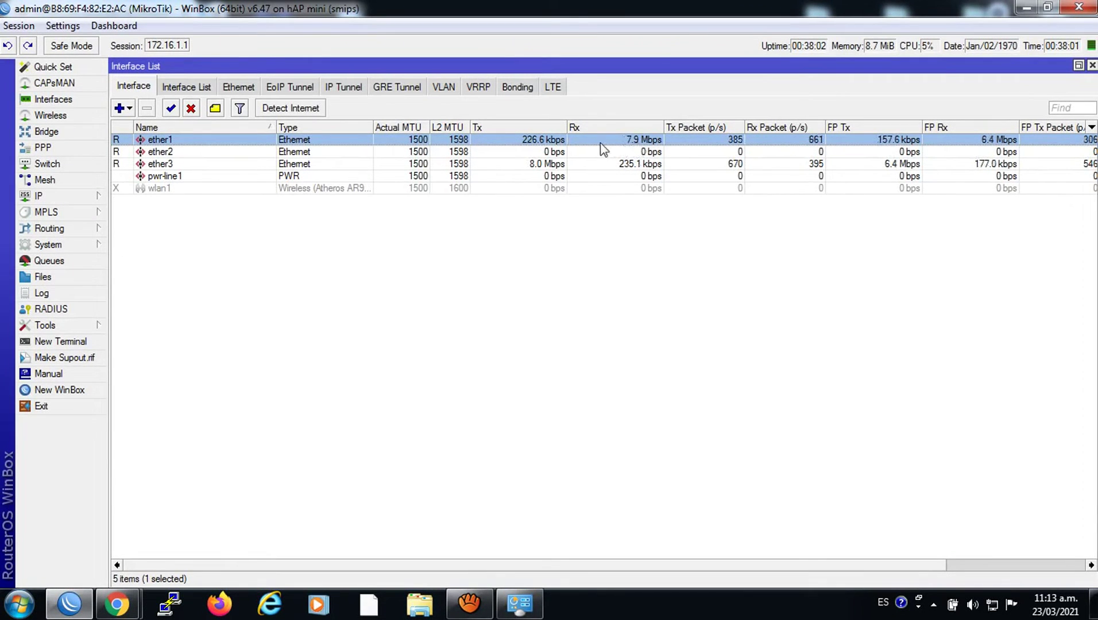
# - Filter the firewall address lists to show only the Linea1 entries
pyautogui.click(77, 197)
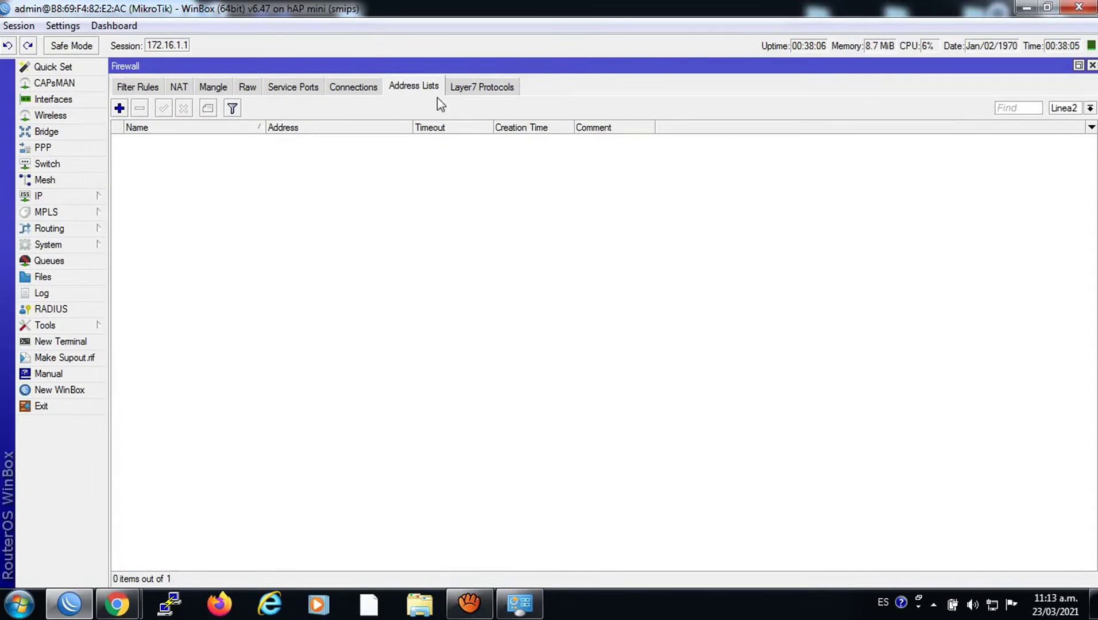
pyautogui.click(1046, 113)
pyautogui.click(1062, 119)
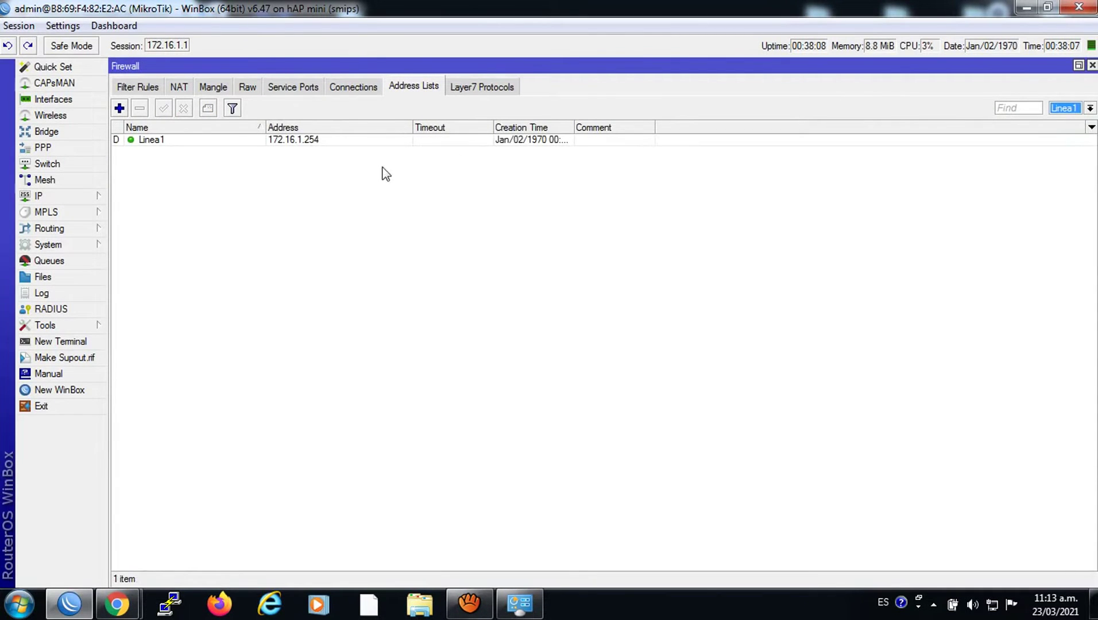
# - Change the address list of the 172.16.1.254 DHCP lease to Linea2 and save it
pyautogui.click(55, 199)
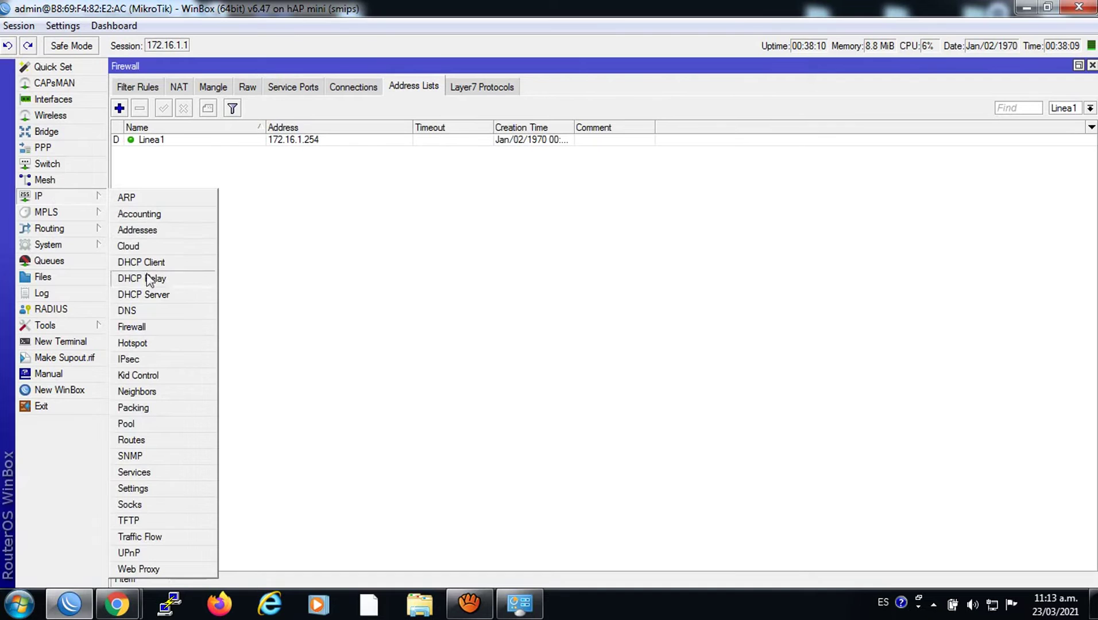
pyautogui.click(145, 295)
pyautogui.click(397, 294)
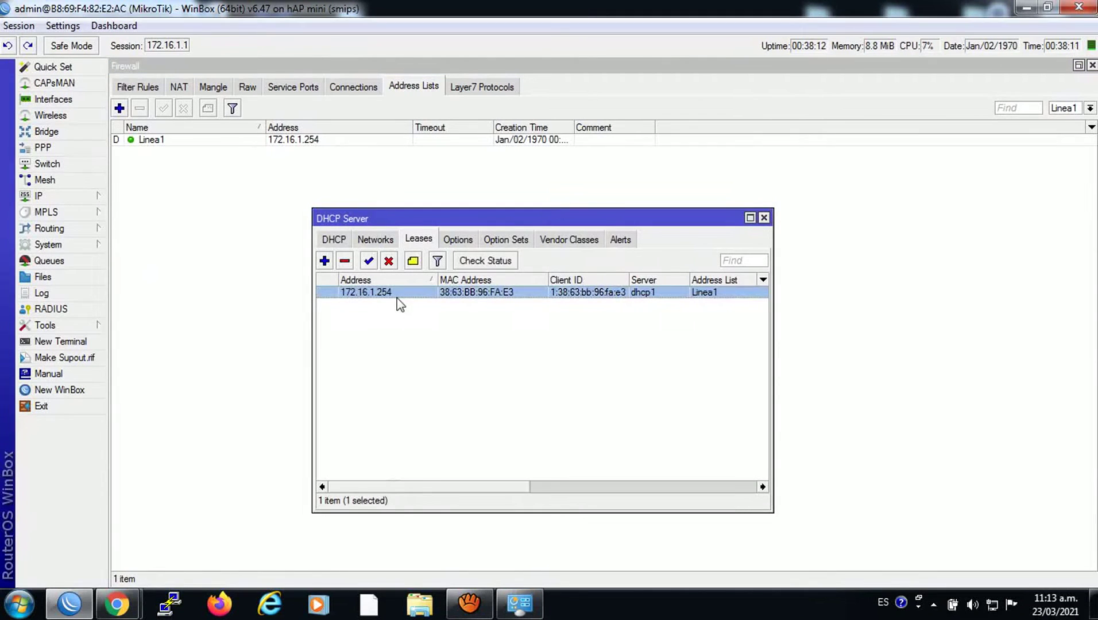
pyautogui.doubleClick(400, 299)
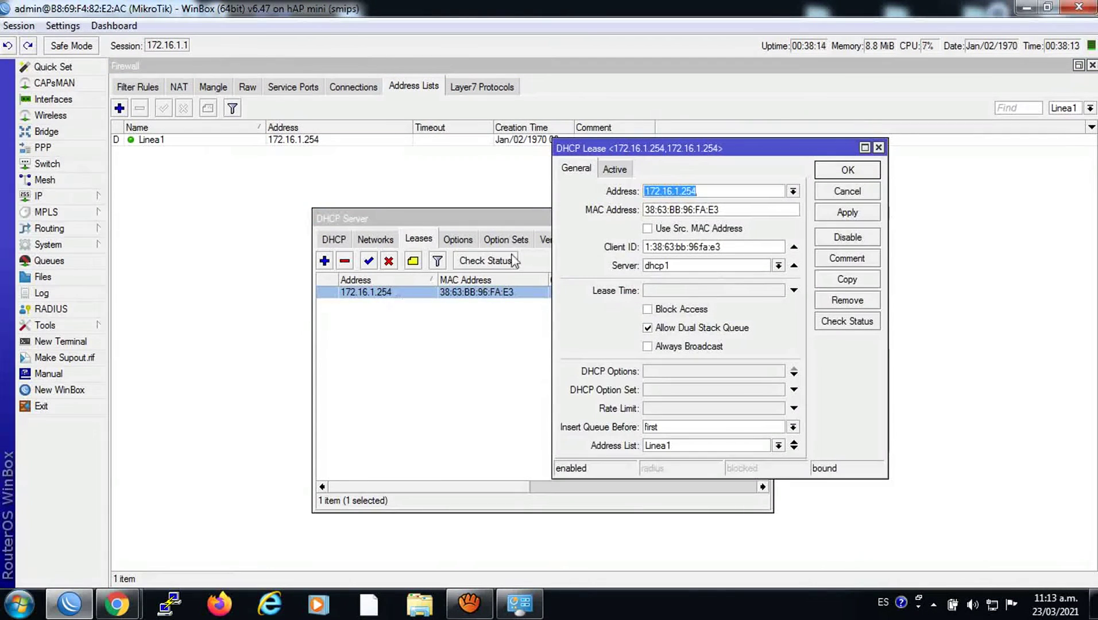
pyautogui.click(778, 445)
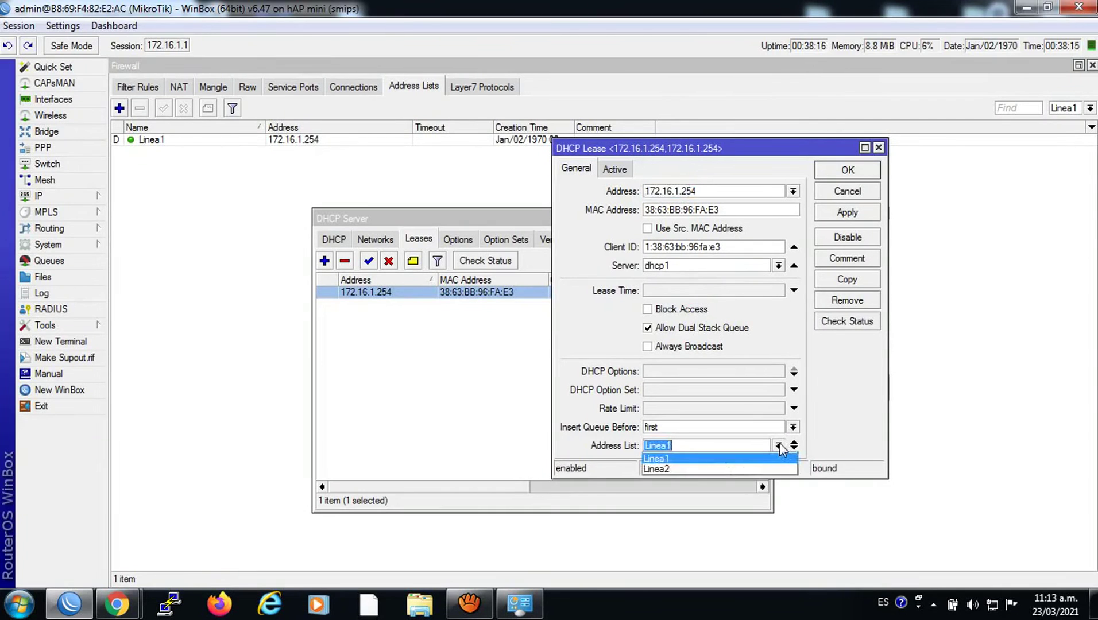
pyautogui.click(735, 471)
pyautogui.click(846, 214)
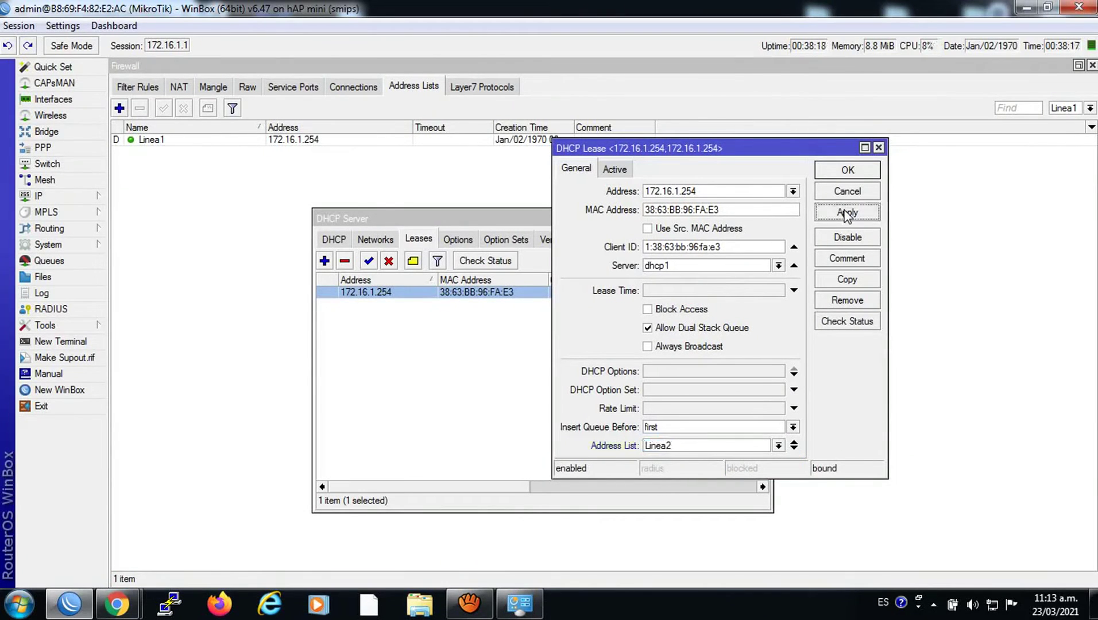
pyautogui.click(846, 169)
# - Filter the firewall address lists to show the Linea2 entries and reopen the interface list
pyautogui.click(1076, 109)
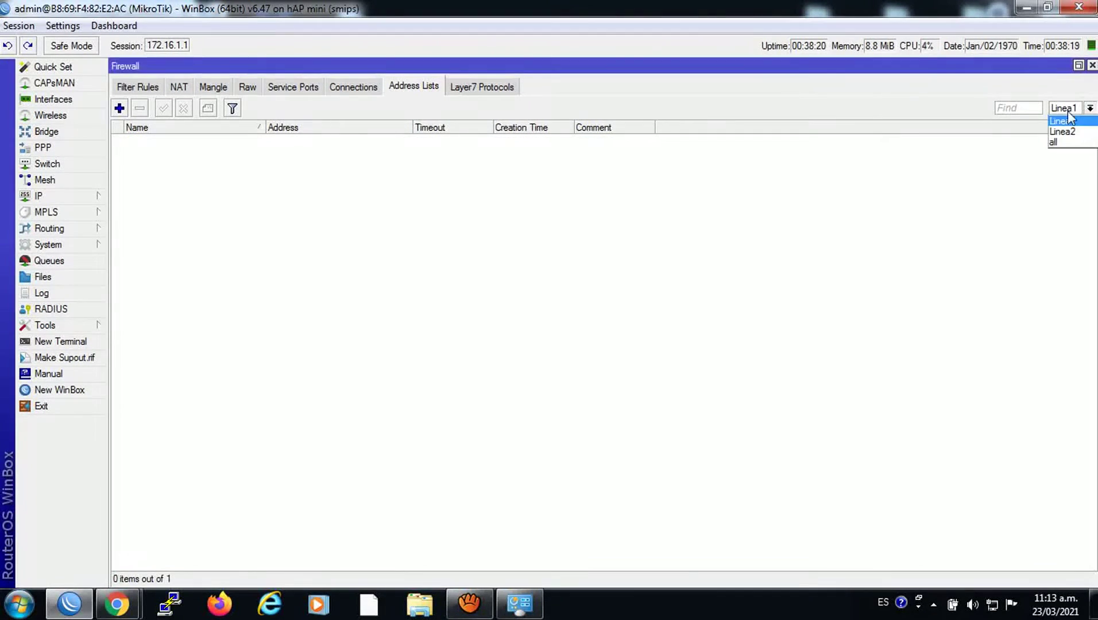
pyautogui.click(1063, 126)
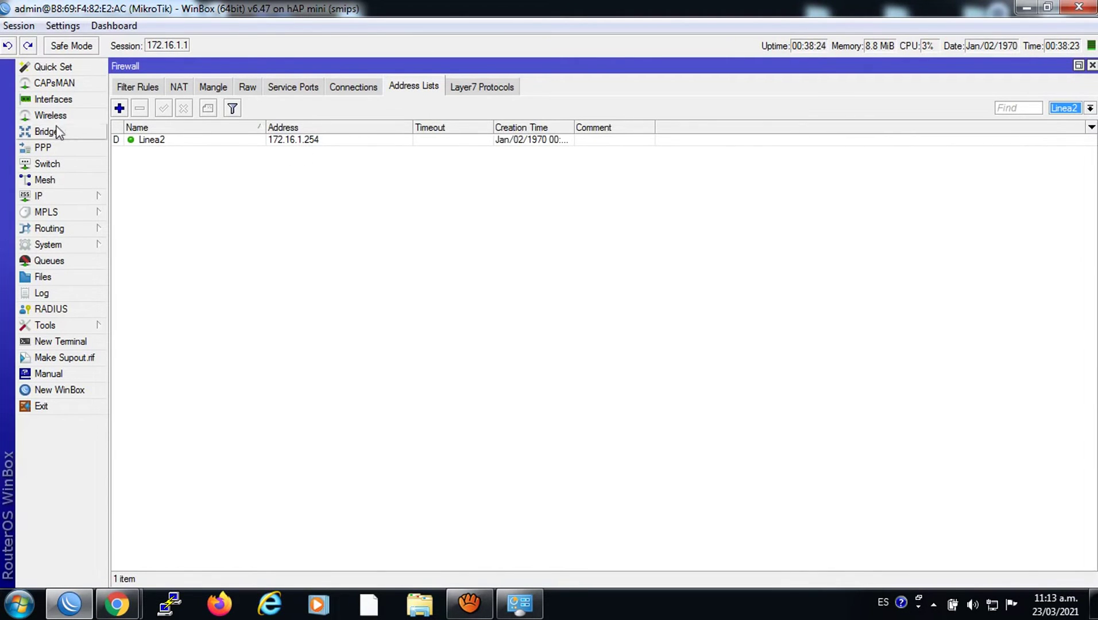
pyautogui.click(55, 99)
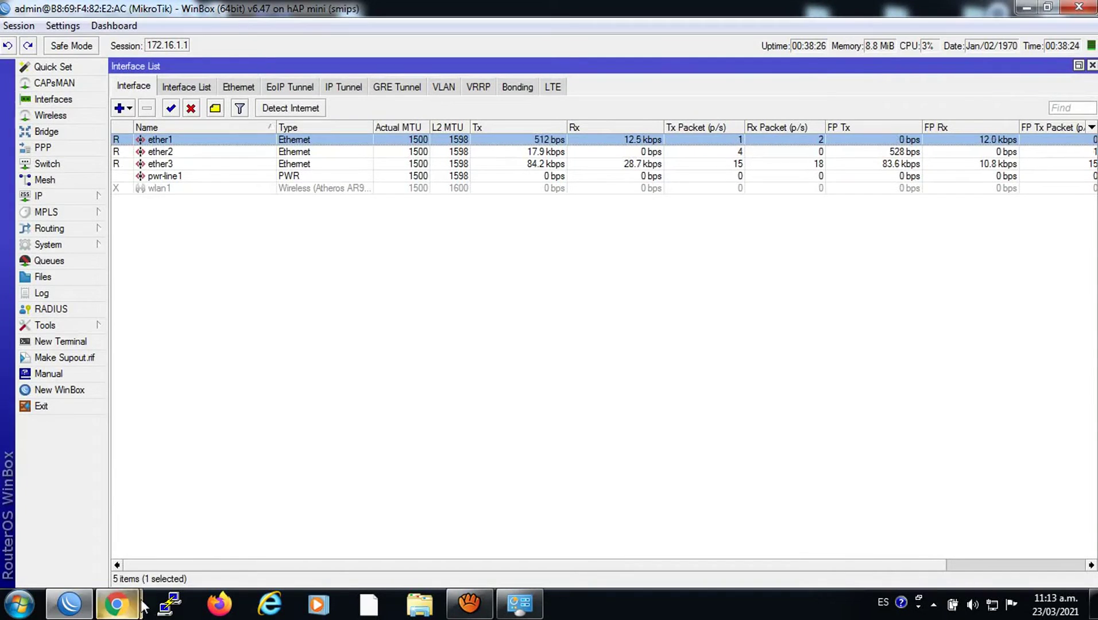
# - Rerun the fast.com speed test in Chrome and return to WinBox to watch the traffic on ether2
pyautogui.moveTo(117, 604)
pyautogui.click(268, 526)
pyautogui.click(679, 332)
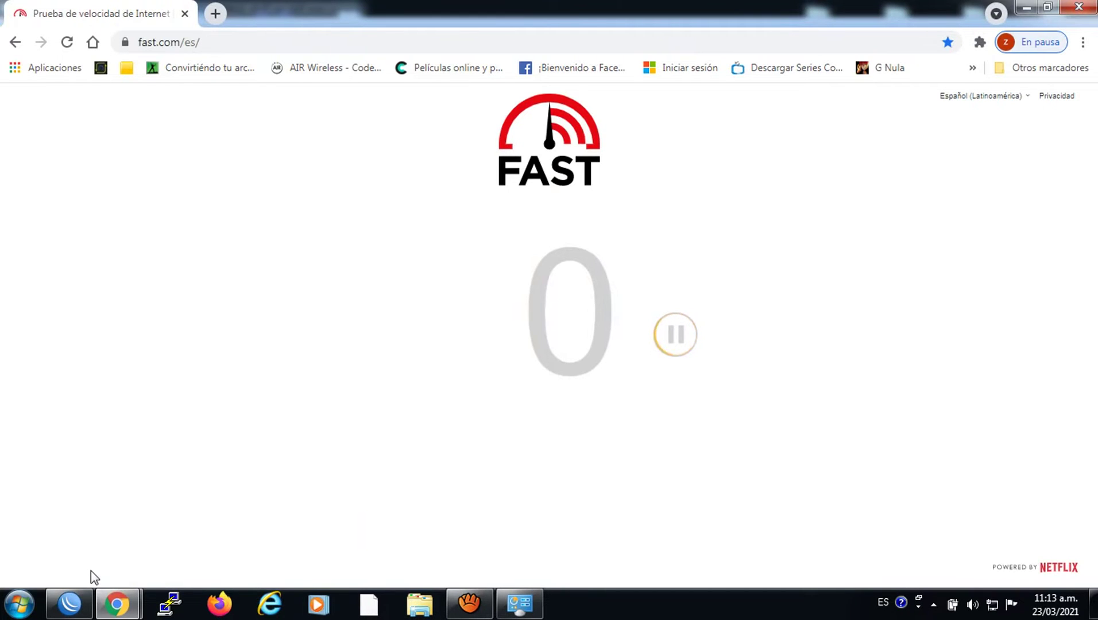
pyautogui.click(69, 603)
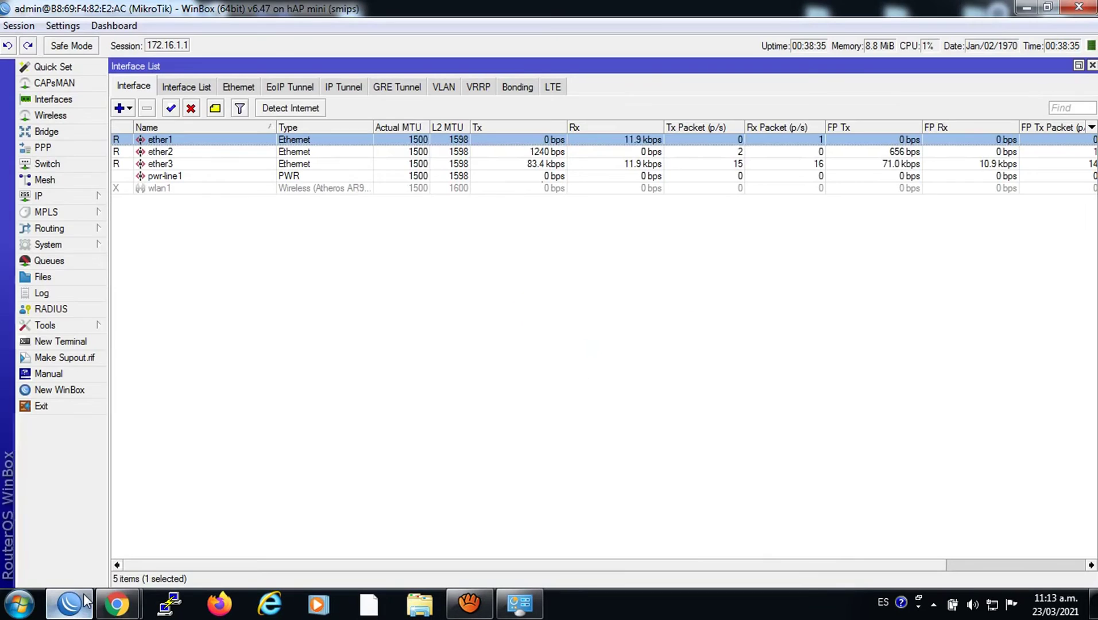
pyautogui.click(208, 153)
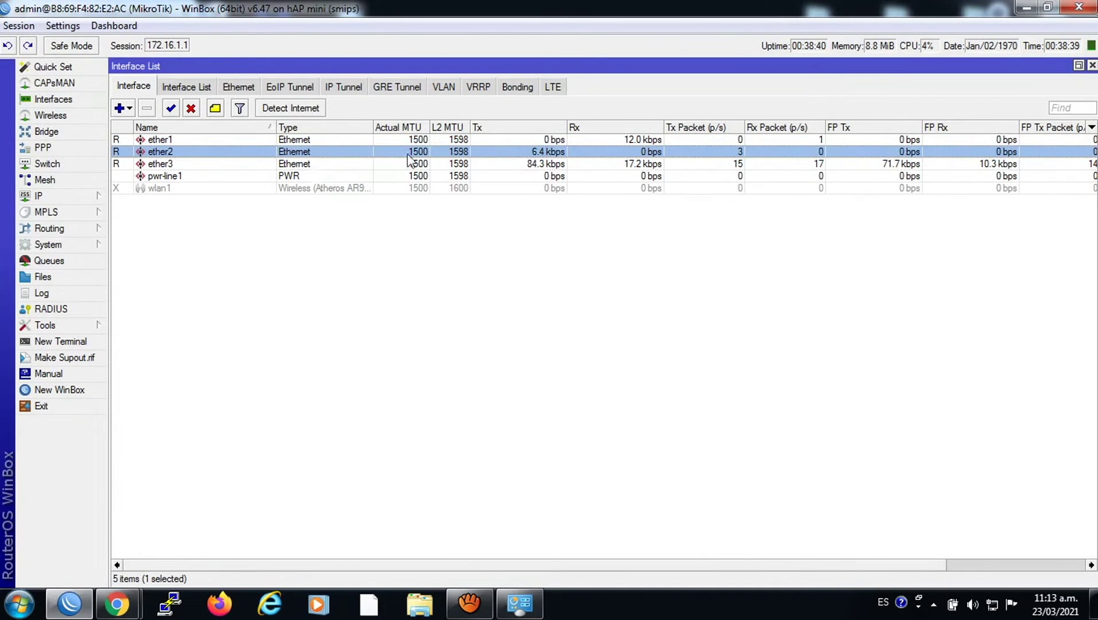
# - Compare the running speed test in Chrome with the WinBox interface traffic, then restart the fast.com test and return to WinBox
pyautogui.moveTo(117, 603)
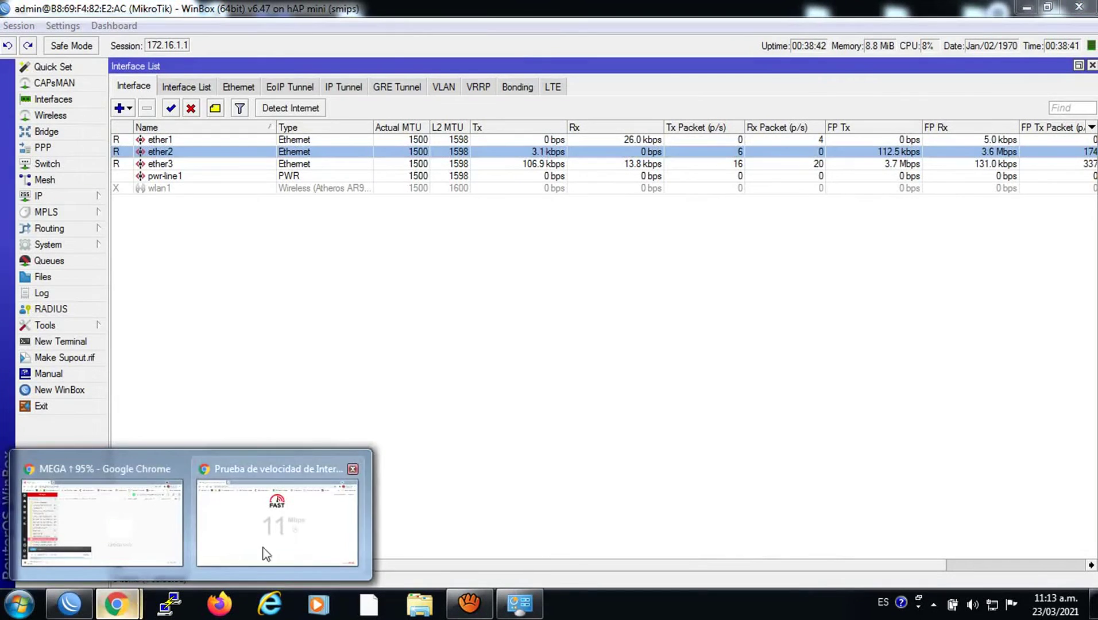
pyautogui.click(292, 553)
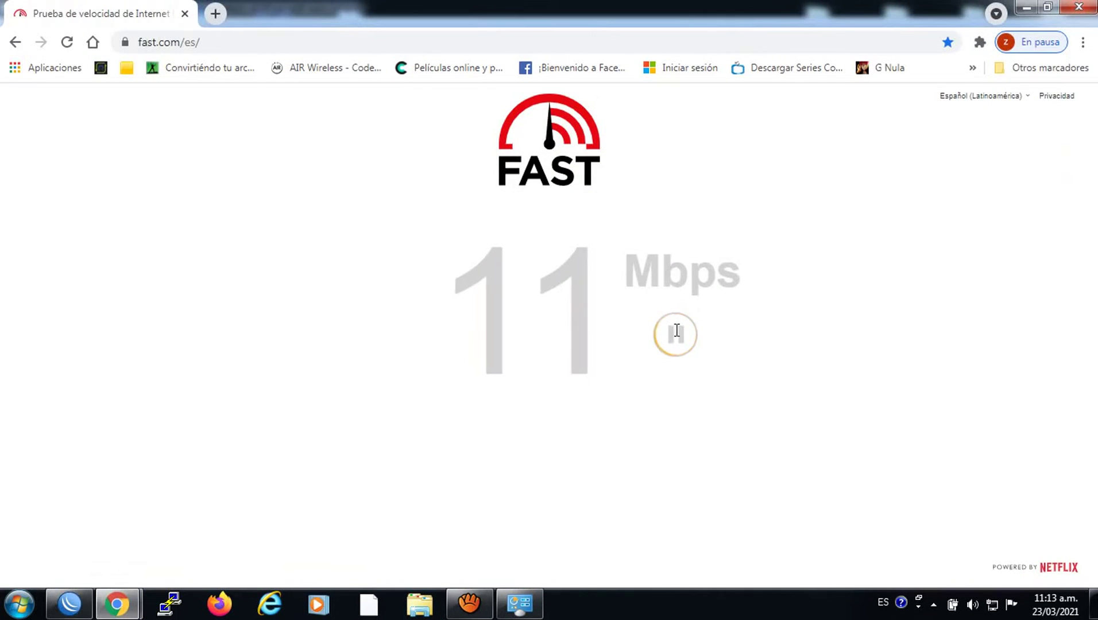
pyautogui.click(53, 613)
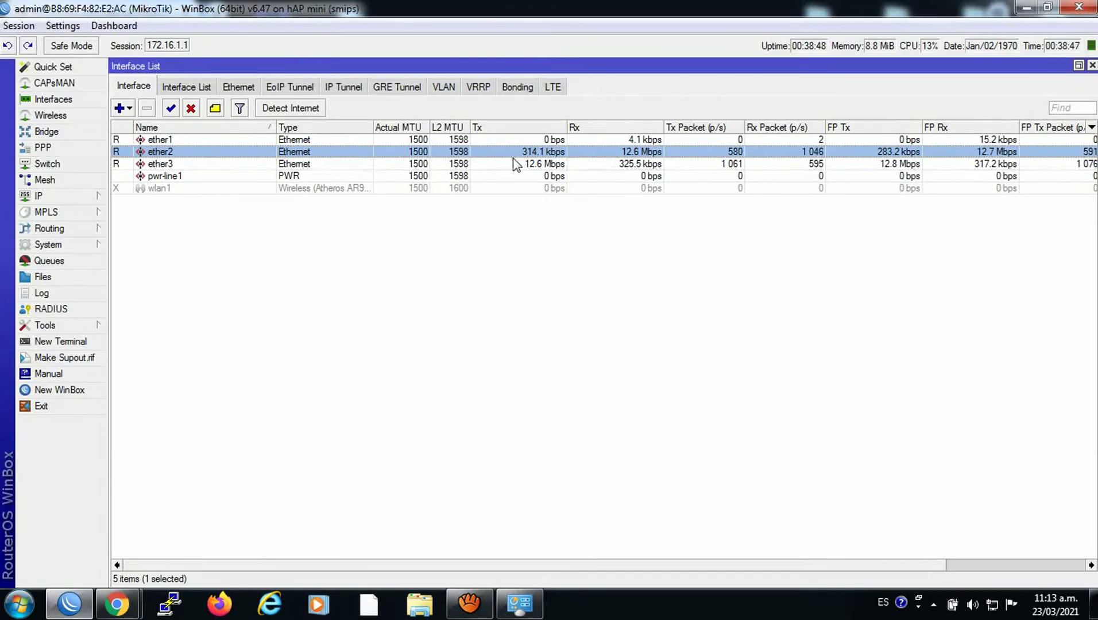
pyautogui.moveTo(118, 603)
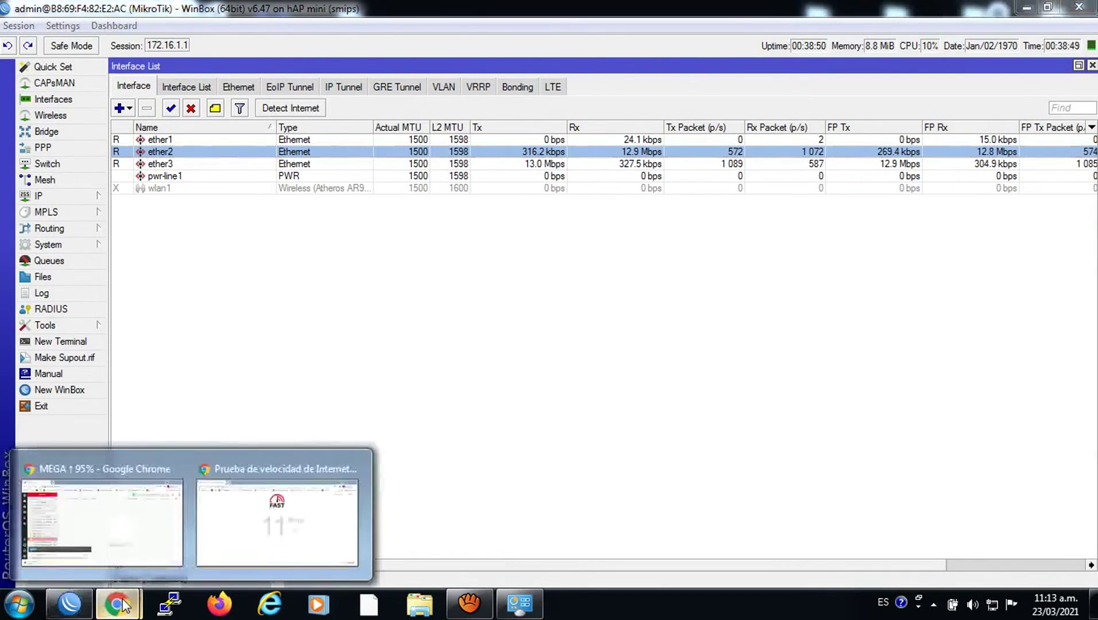
pyautogui.click(290, 543)
pyautogui.click(681, 347)
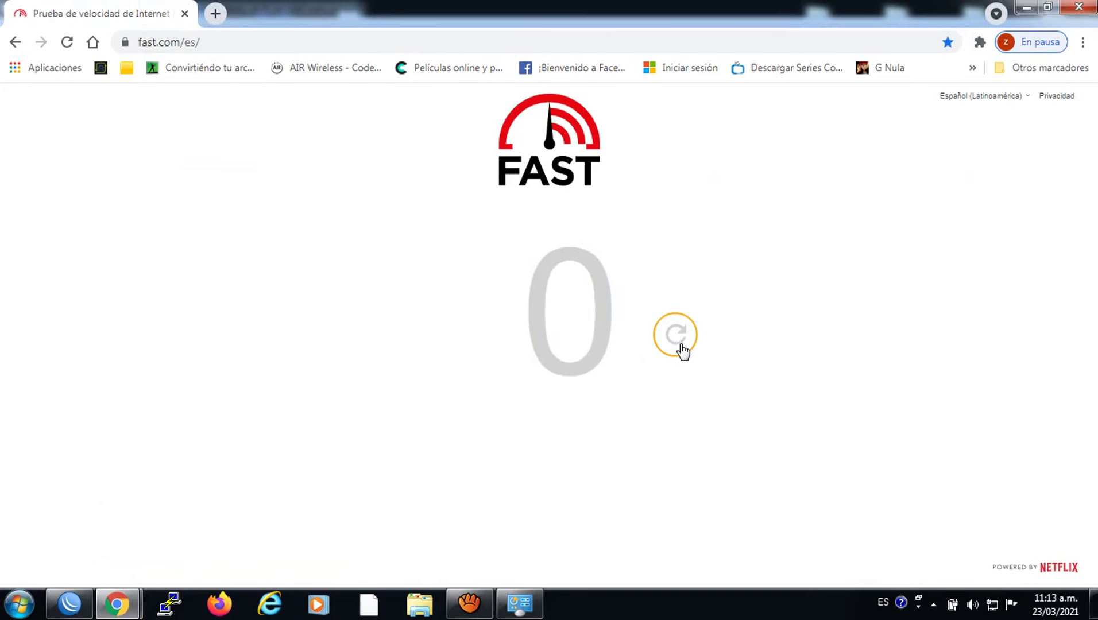
pyautogui.click(85, 604)
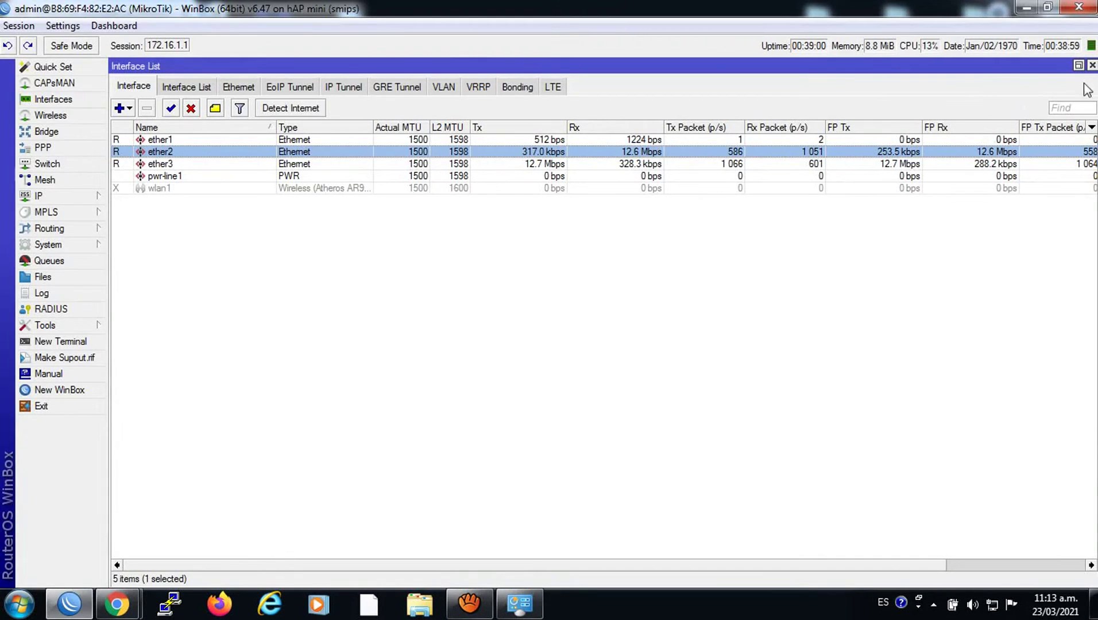
# - Close the interface and DHCP server windows and review the firewall's mangle rules, NAT rules and address lists
pyautogui.click(1092, 66)
pyautogui.click(1091, 66)
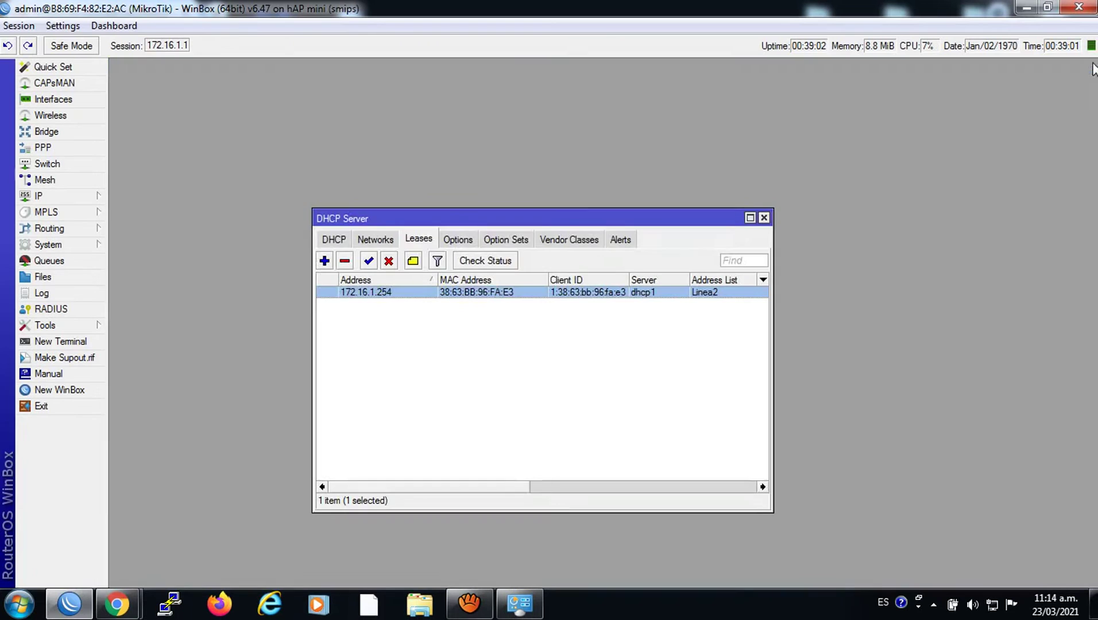
pyautogui.click(765, 218)
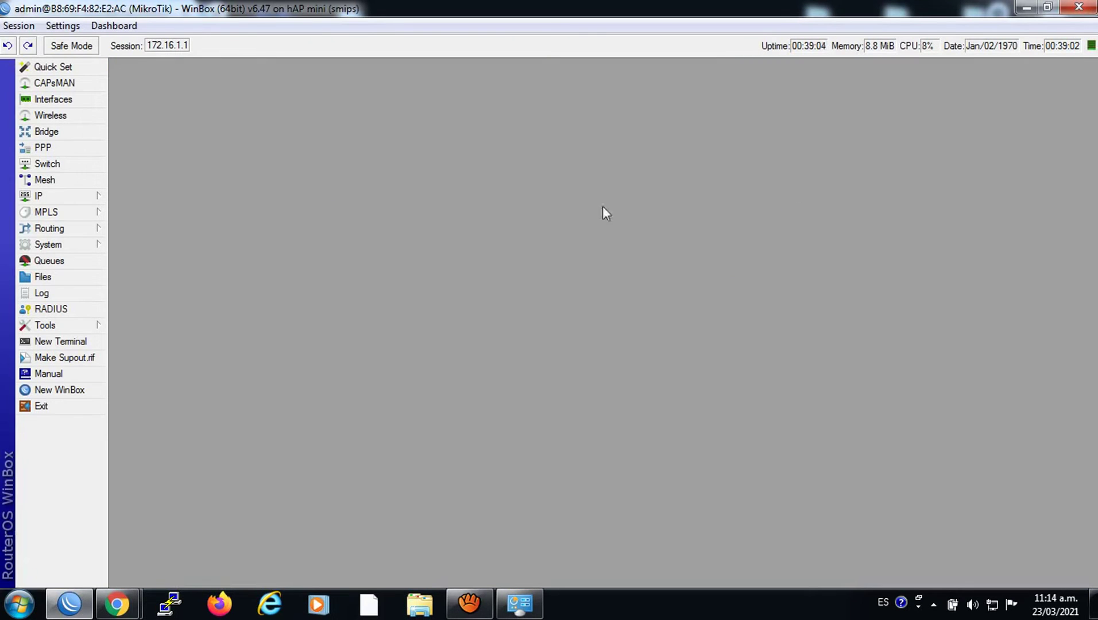
pyautogui.click(51, 196)
pyautogui.click(151, 325)
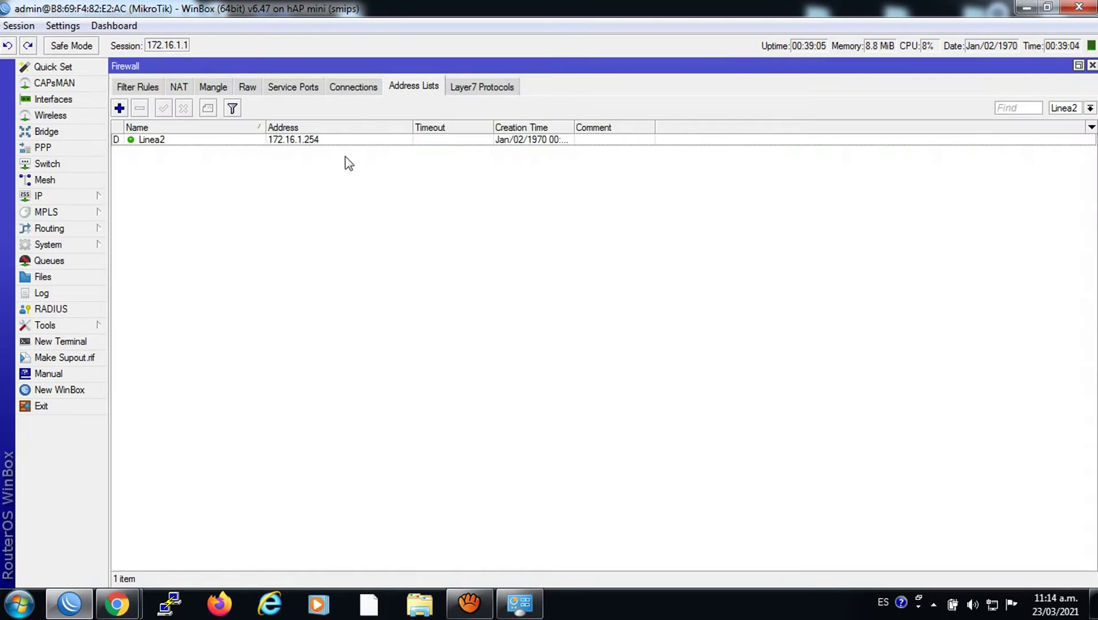
pyautogui.click(214, 87)
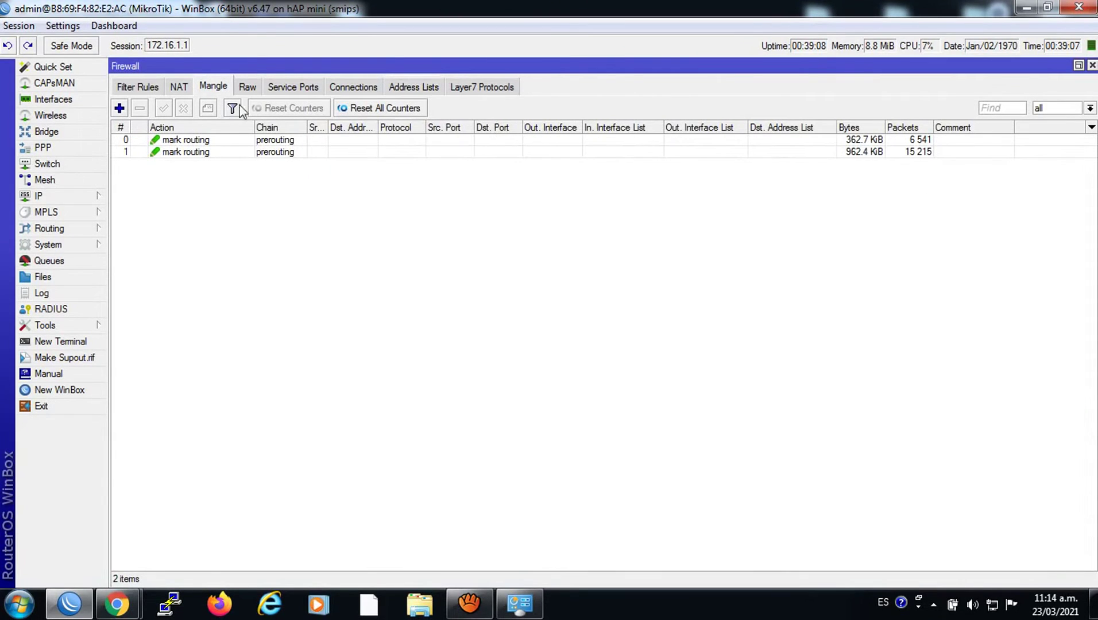
pyautogui.click(185, 90)
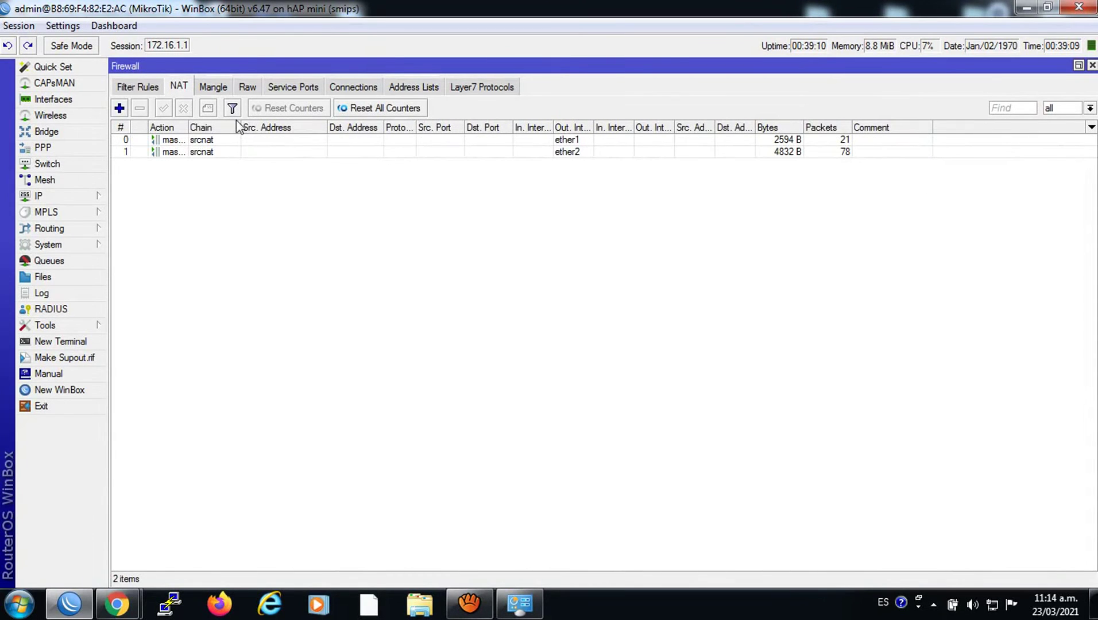
pyautogui.click(403, 91)
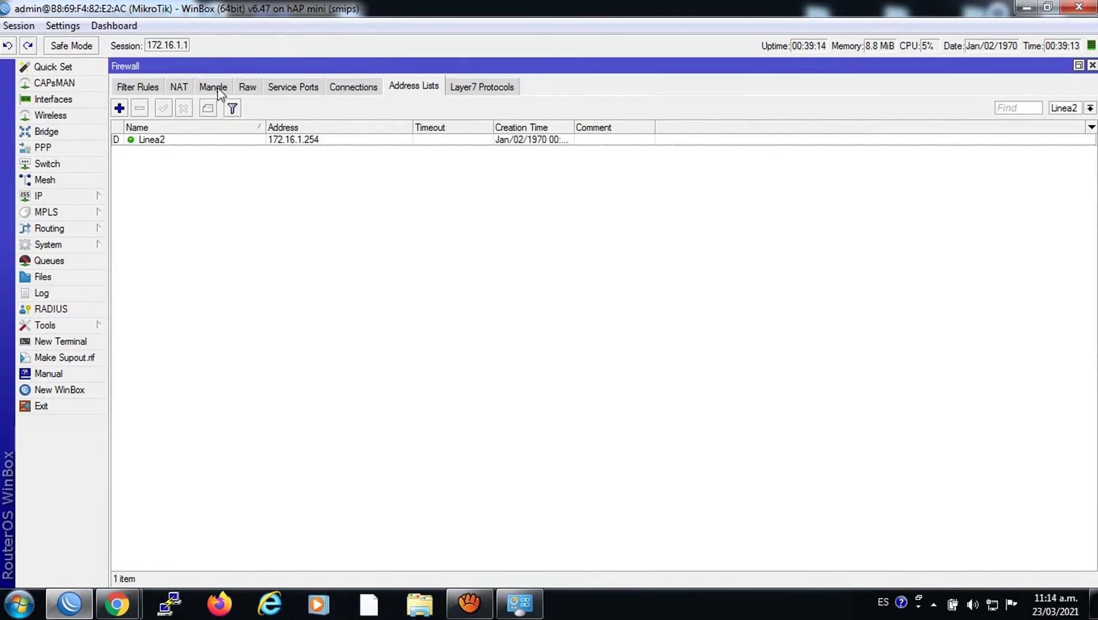
# - Review the route list, selecting the unmarked default route through 192.168.5.254, and close the firewall and route windows
pyautogui.click(39, 199)
pyautogui.click(130, 432)
pyautogui.rightClick(323, 268)
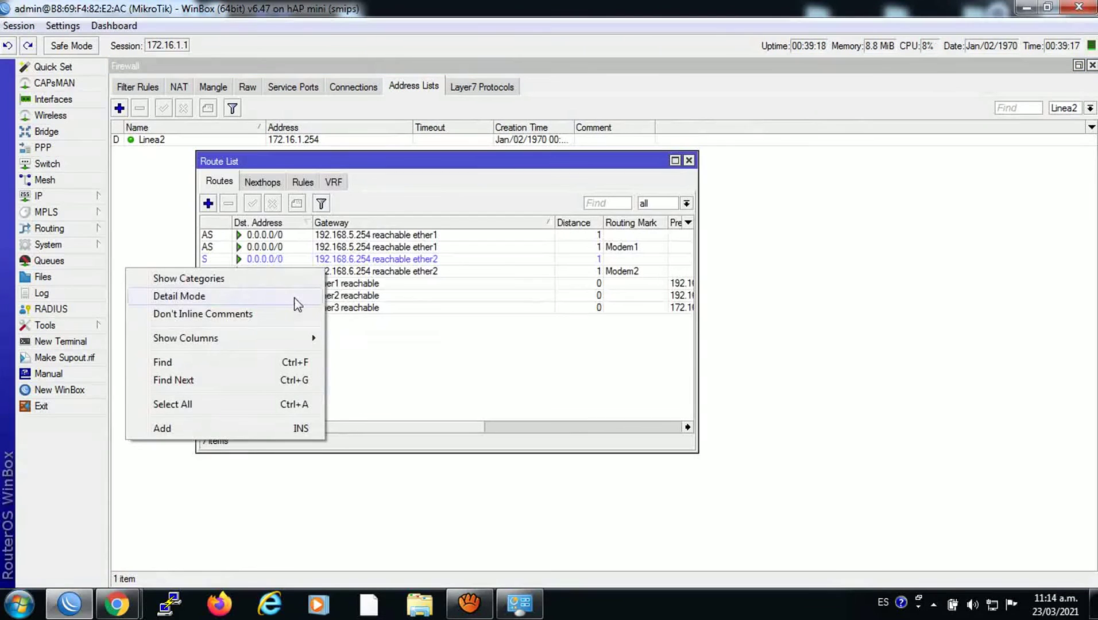
pyautogui.click(421, 344)
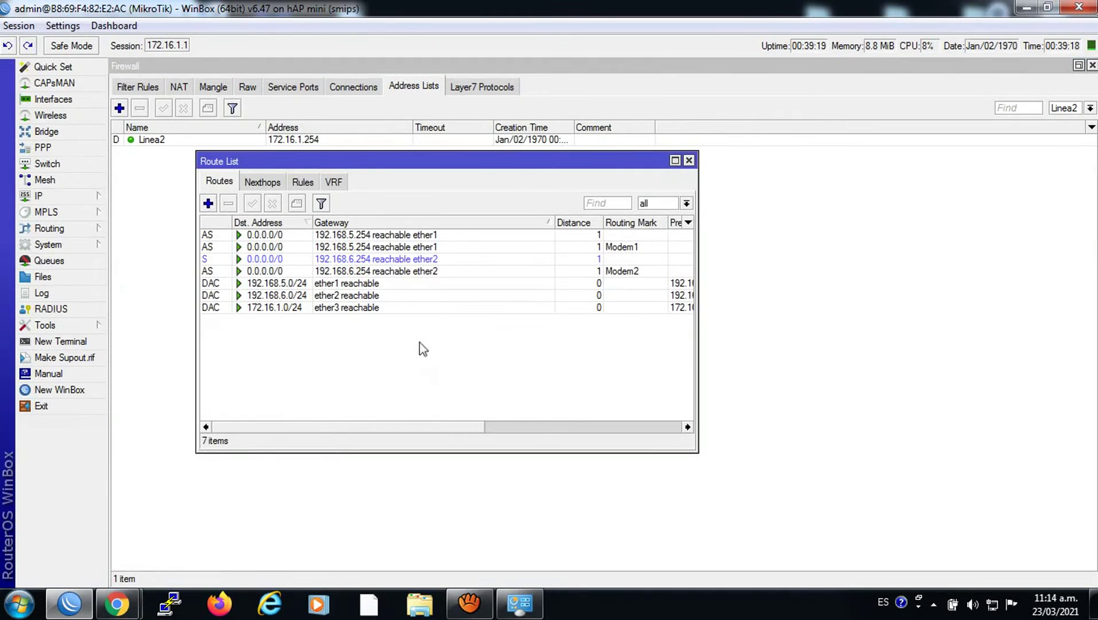
pyautogui.click(361, 237)
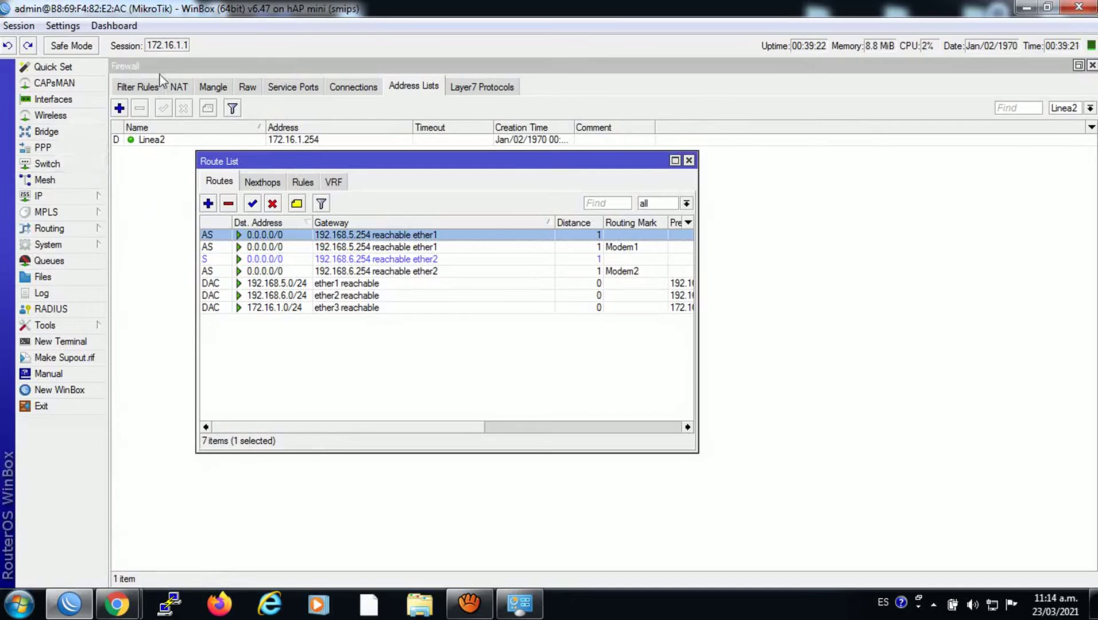
pyautogui.click(1094, 59)
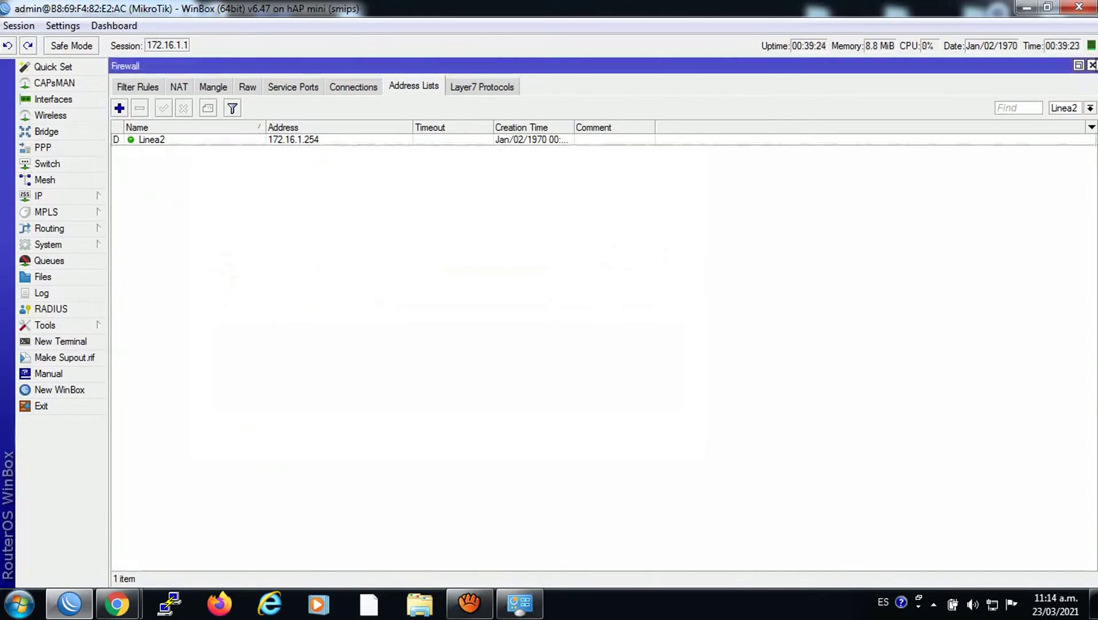
pyautogui.click(1092, 65)
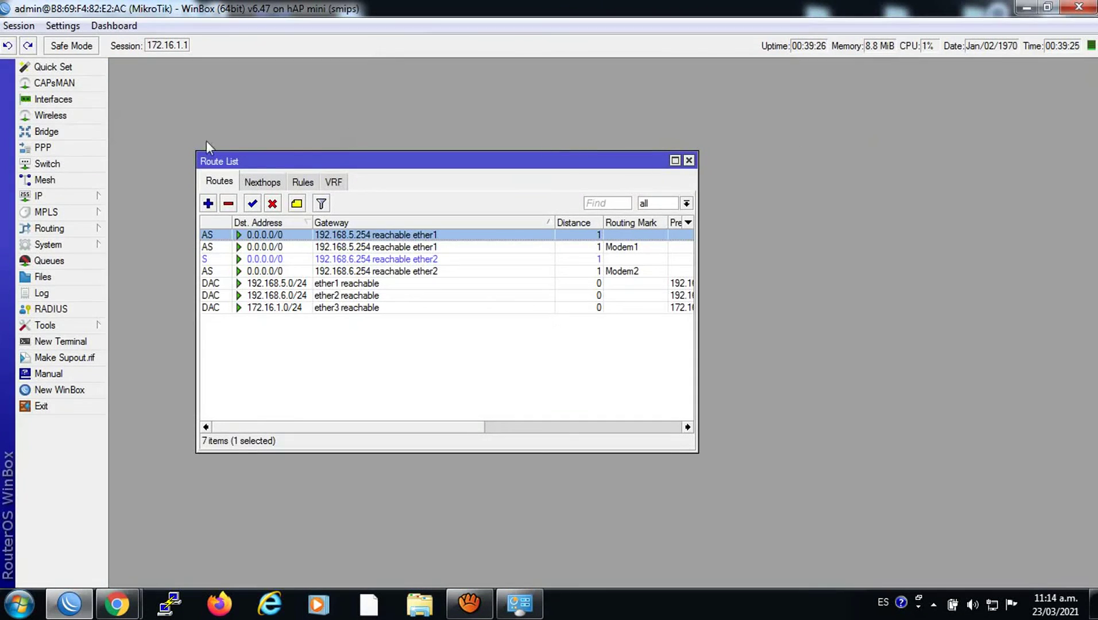
pyautogui.click(689, 161)
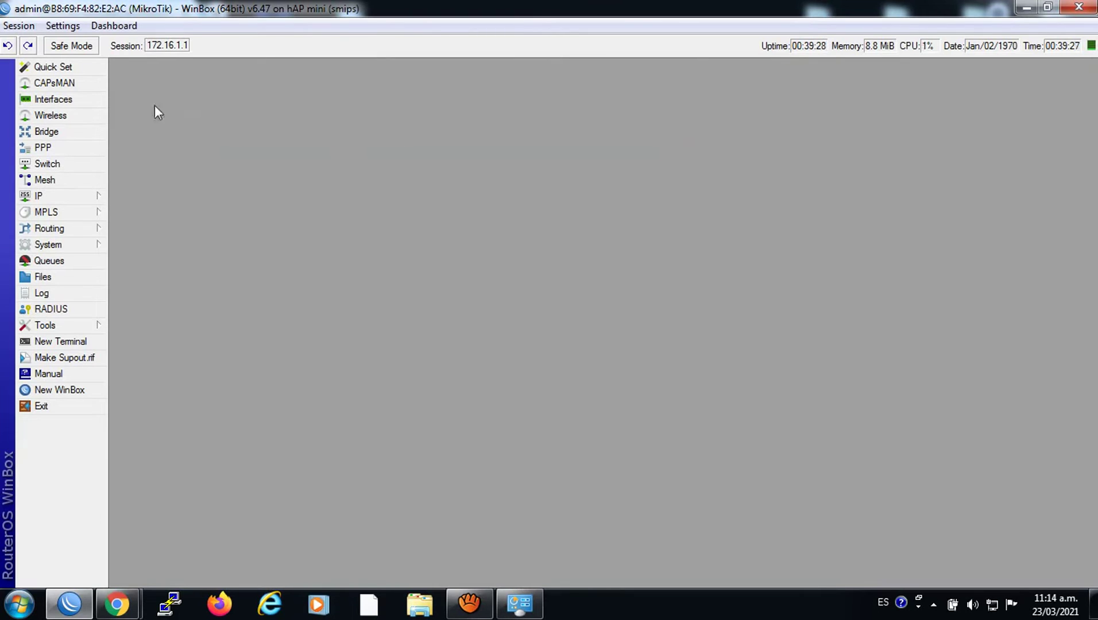
# - Open the interface list, route list and firewall address lists and arrange their windows for viewing together
pyautogui.click(65, 103)
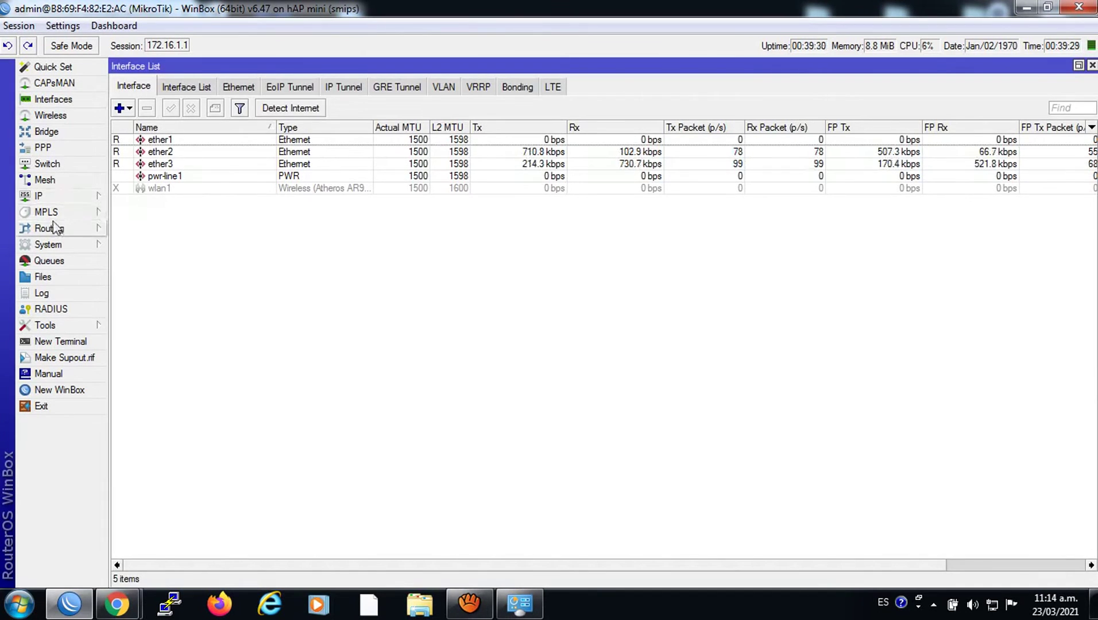
pyautogui.click(48, 200)
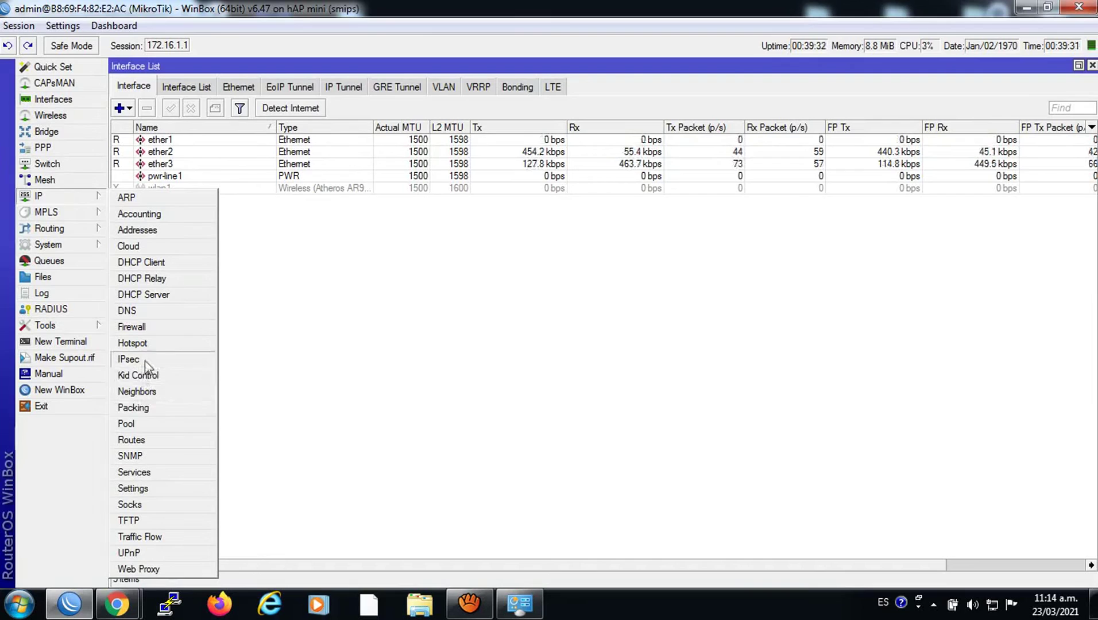
pyautogui.click(150, 438)
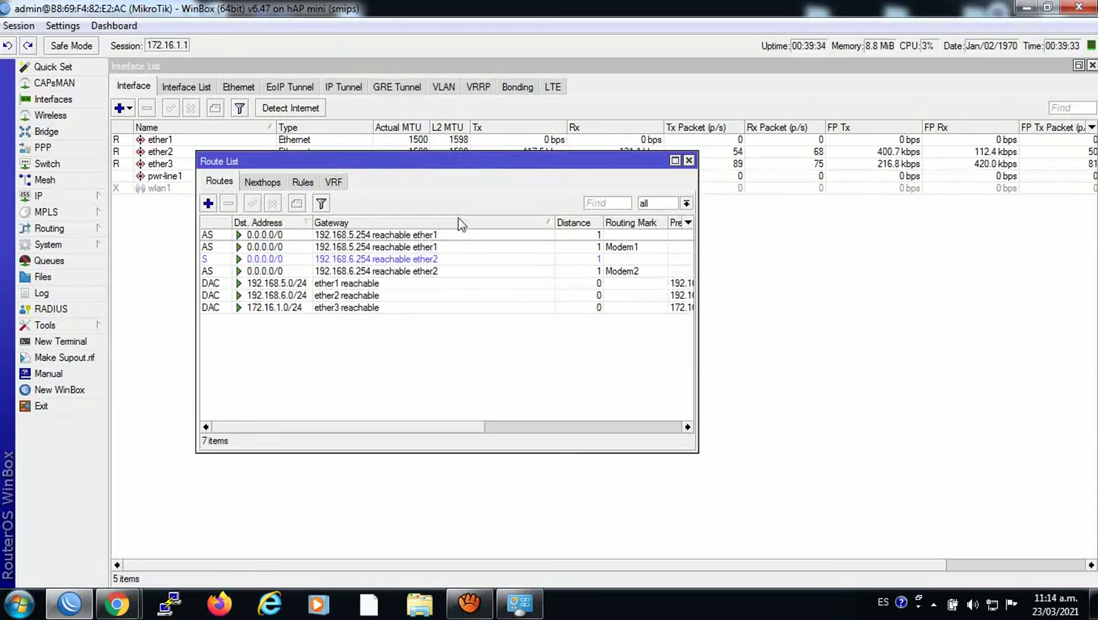
pyautogui.moveTo(410, 167); pyautogui.dragTo(593, 250)
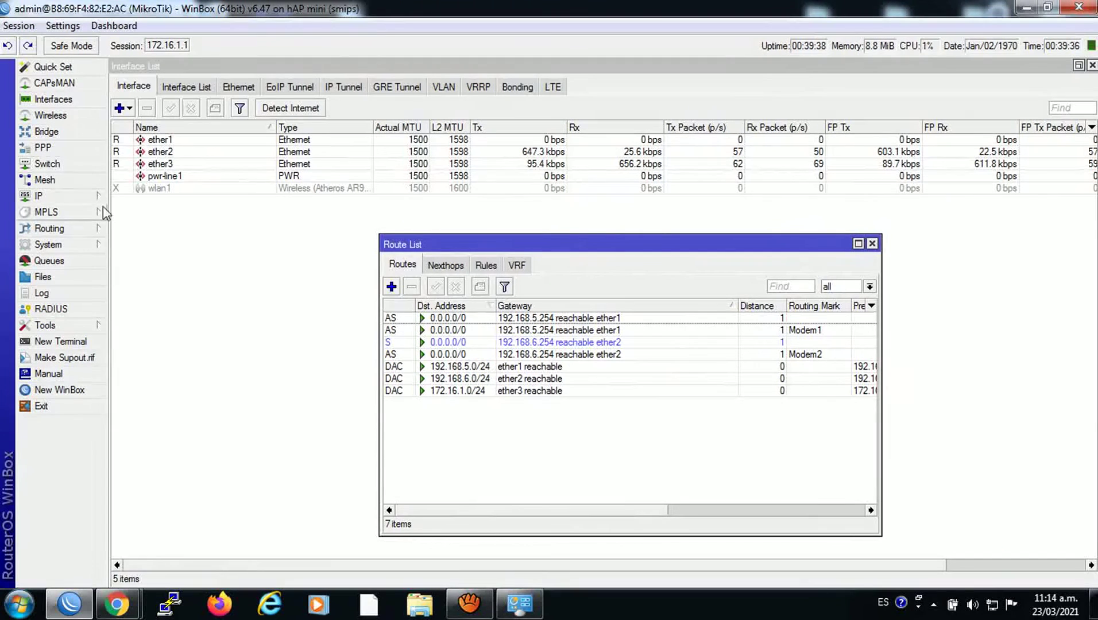
pyautogui.click(48, 196)
pyautogui.click(137, 327)
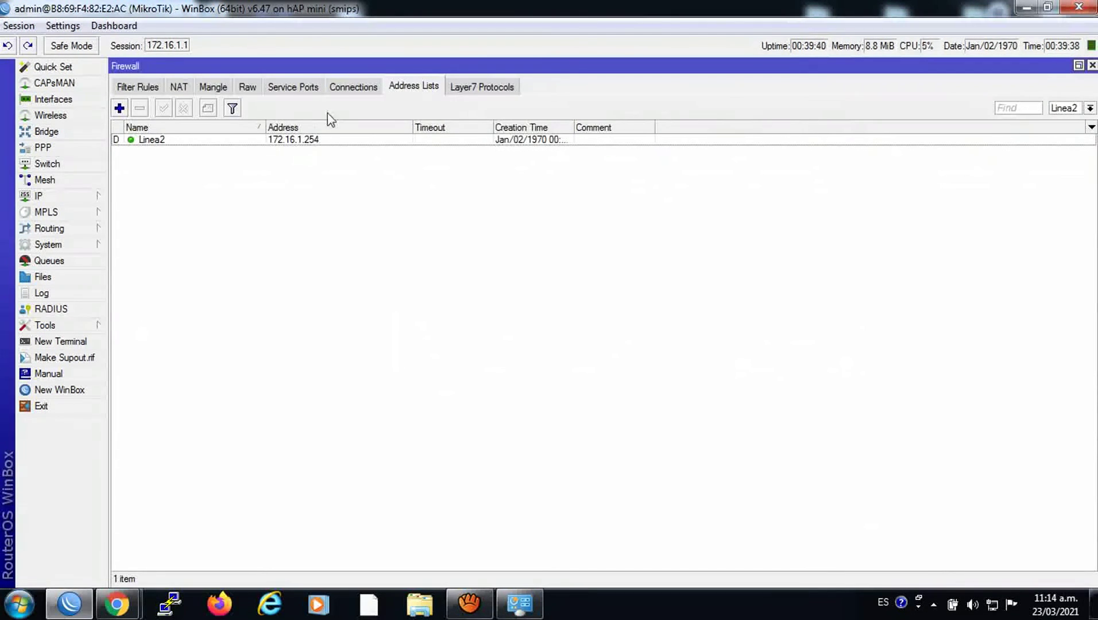
pyautogui.click(1078, 65)
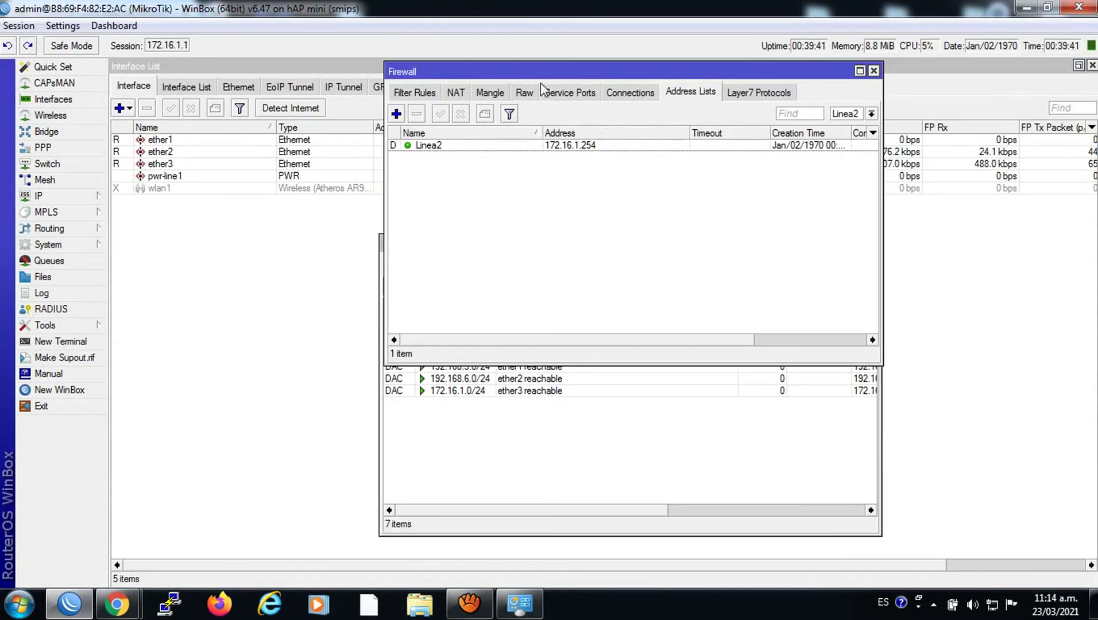
pyautogui.moveTo(540, 72); pyautogui.dragTo(740, 69)
pyautogui.moveTo(521, 242); pyautogui.dragTo(285, 273)
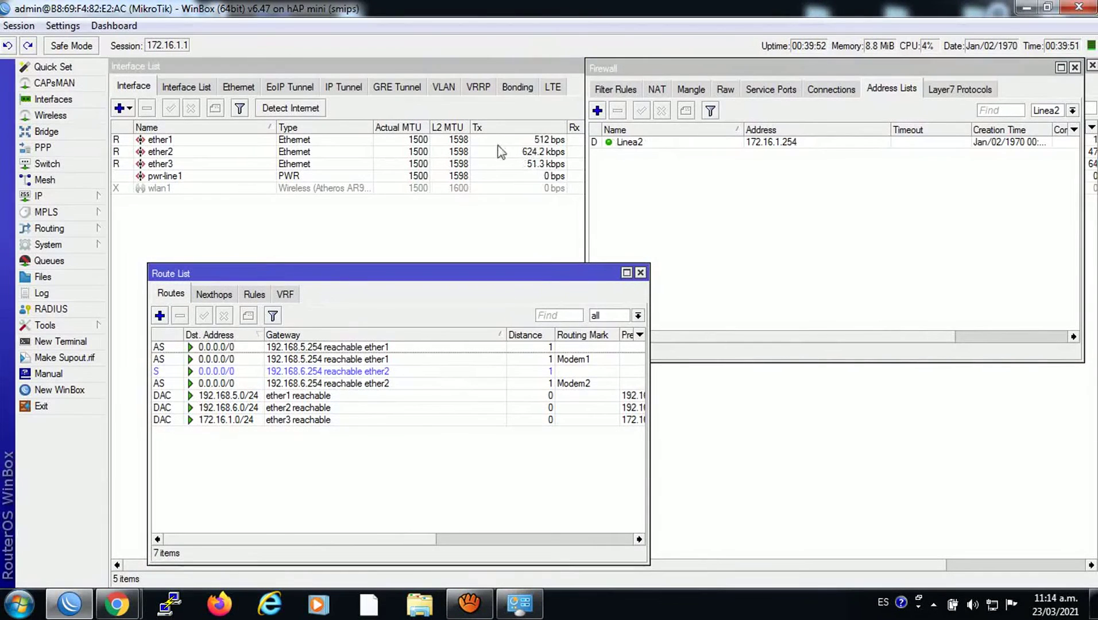
# - Disable the ether2 interface in the interface list
pyautogui.click(159, 157)
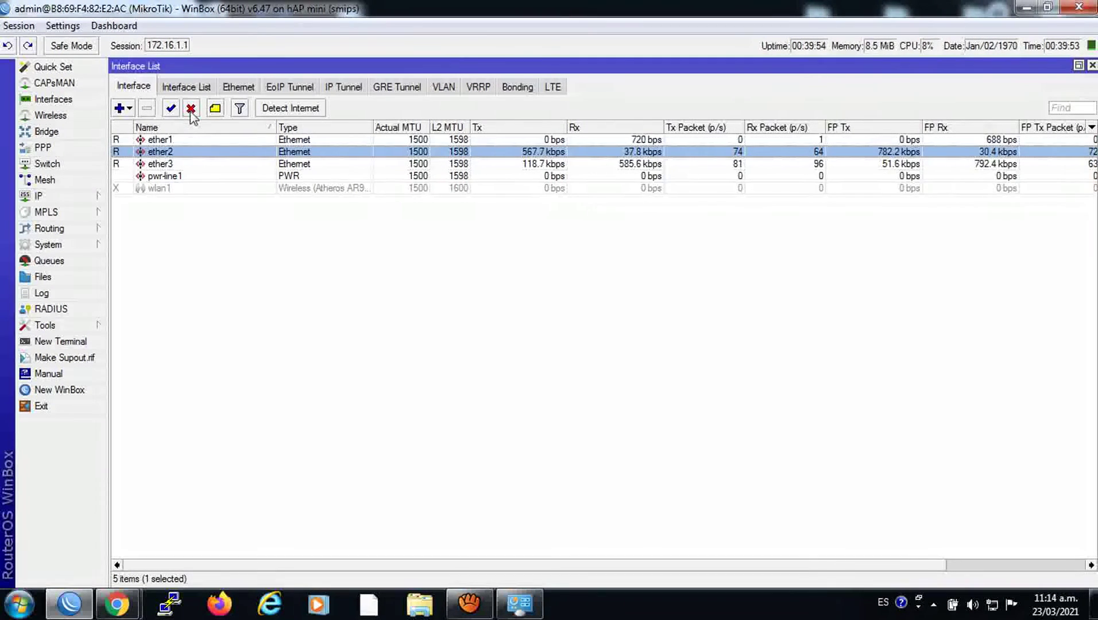
pyautogui.click(190, 109)
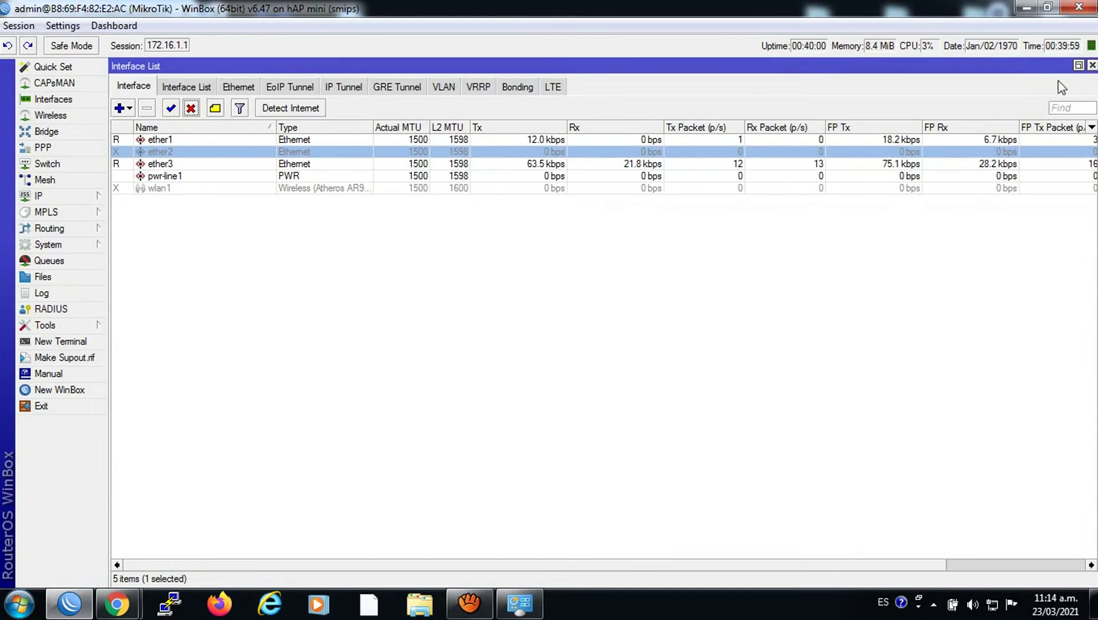
# - Rerun the fast.com speed test in Chrome with ether2 disabled and return to WinBox to watch the traffic on ether1
pyautogui.moveTo(116, 602)
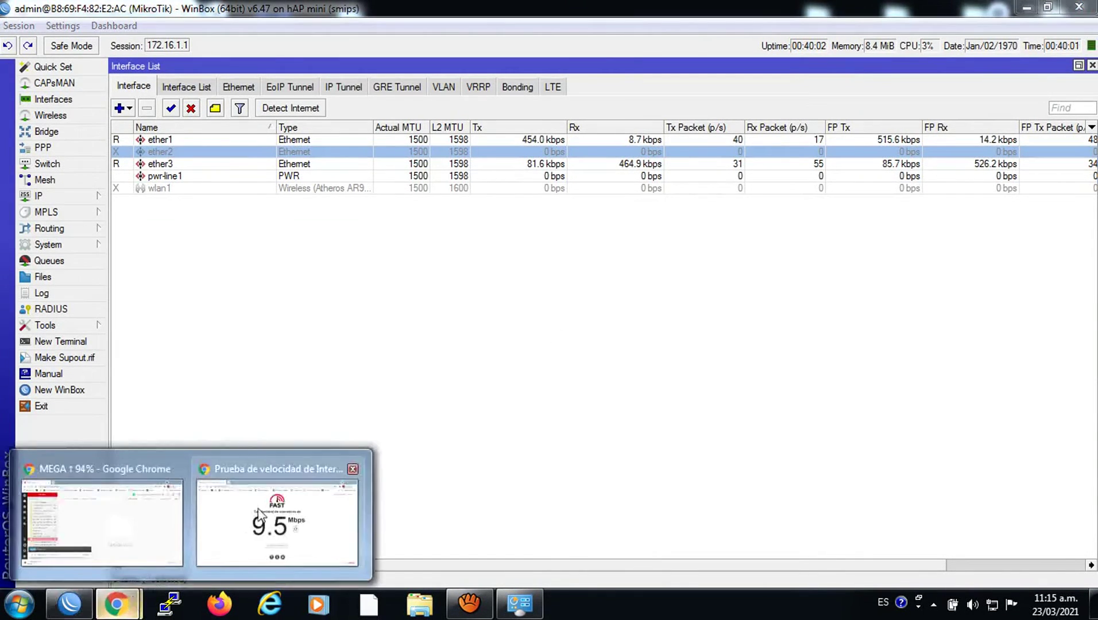
pyautogui.click(259, 513)
pyautogui.click(681, 331)
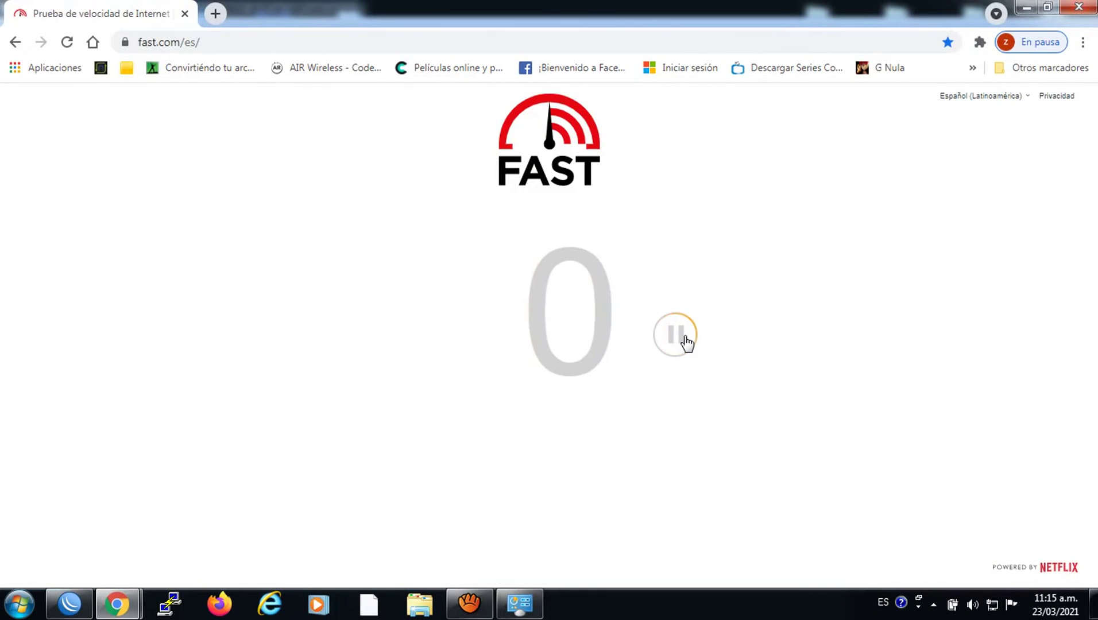
pyautogui.click(69, 603)
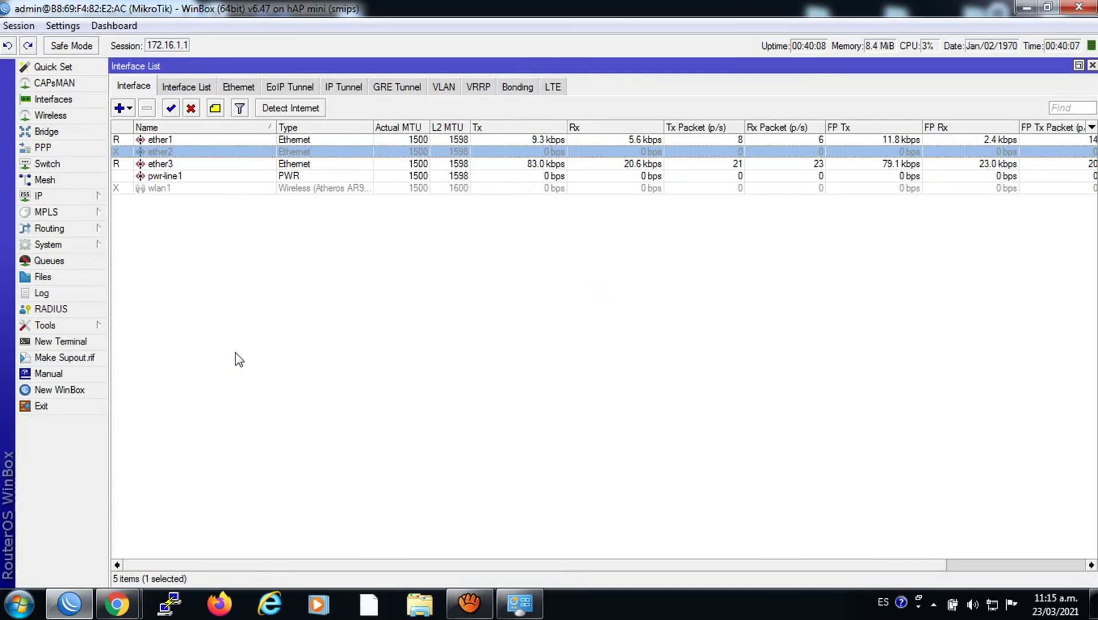
pyautogui.click(532, 143)
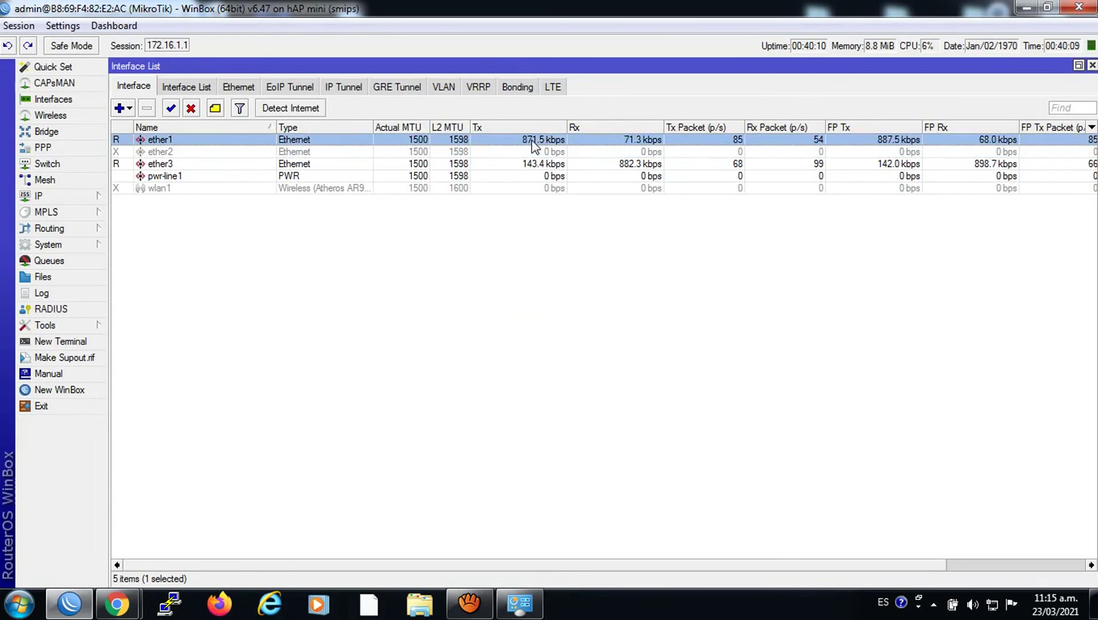
# - Check the route list's gateways with ether2 disabled, comparing ether1 traffic in the interface list with the running fast.com test in Chrome
pyautogui.click(38, 196)
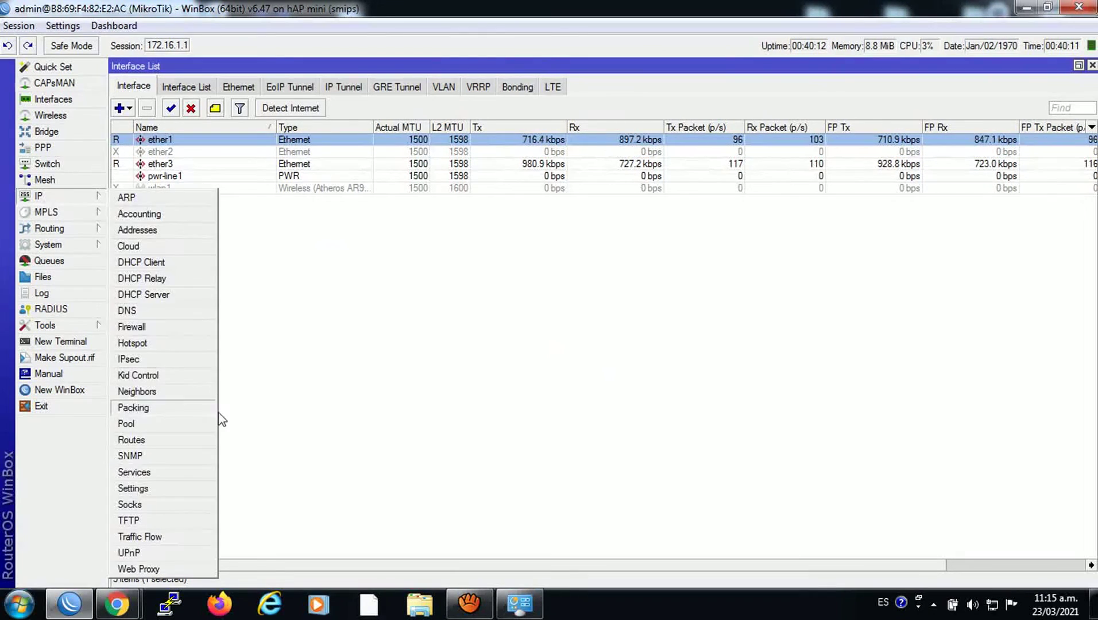
pyautogui.click(138, 442)
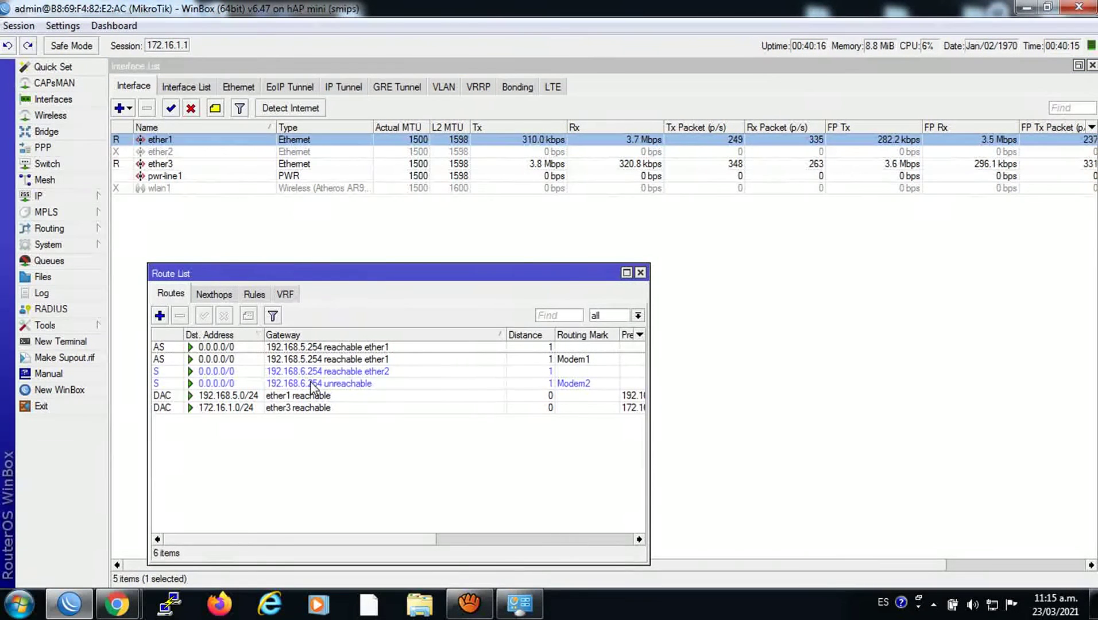
pyautogui.click(603, 127)
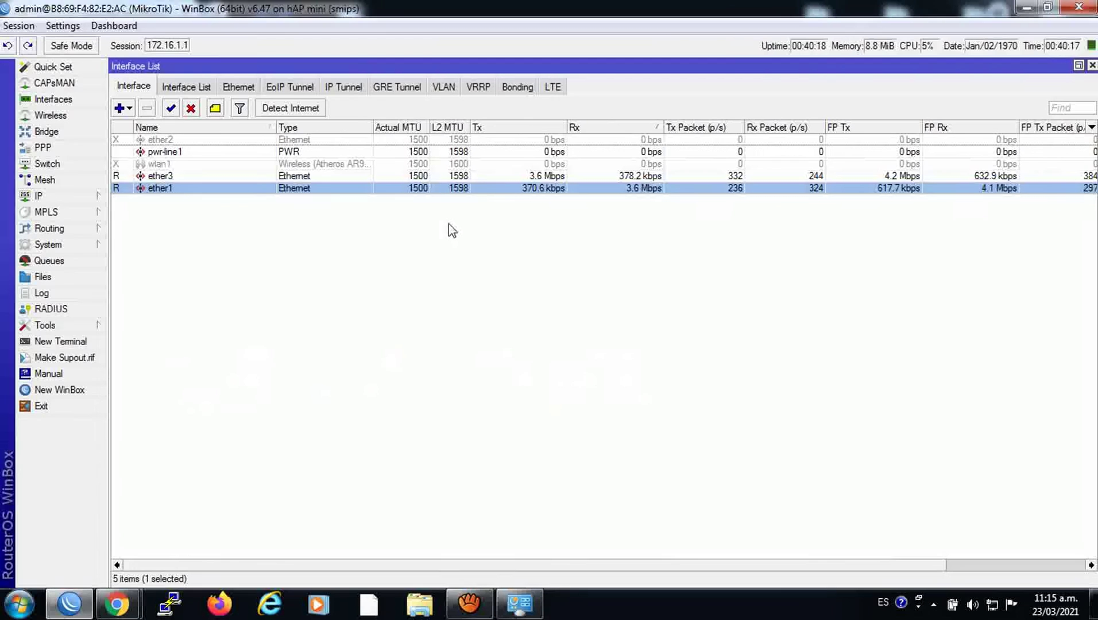
pyautogui.click(174, 127)
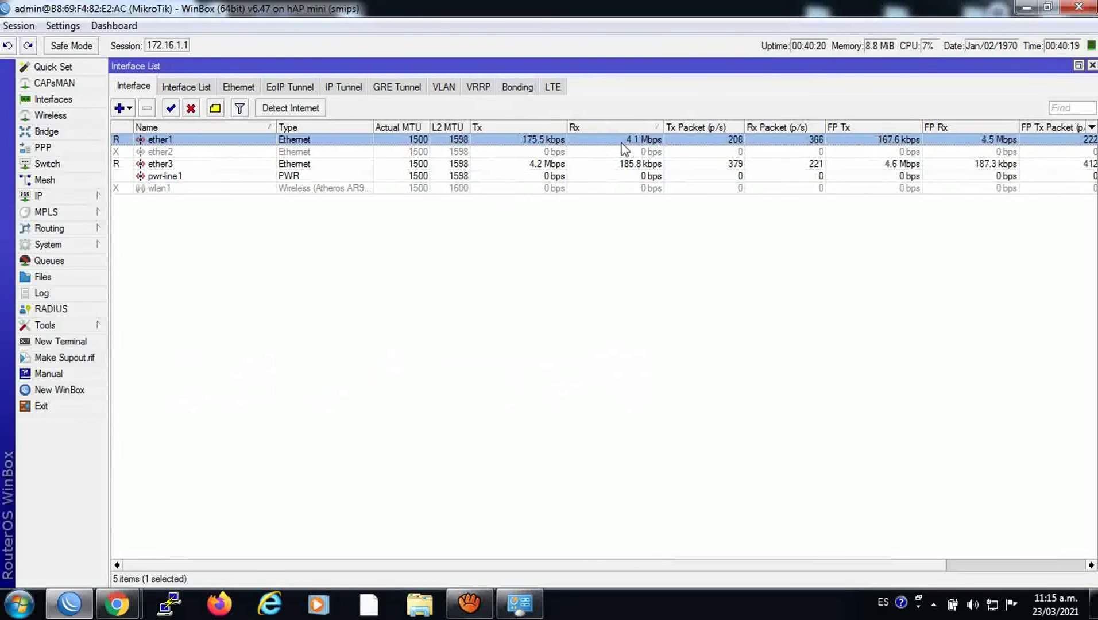
pyautogui.moveTo(118, 602)
pyautogui.click(277, 520)
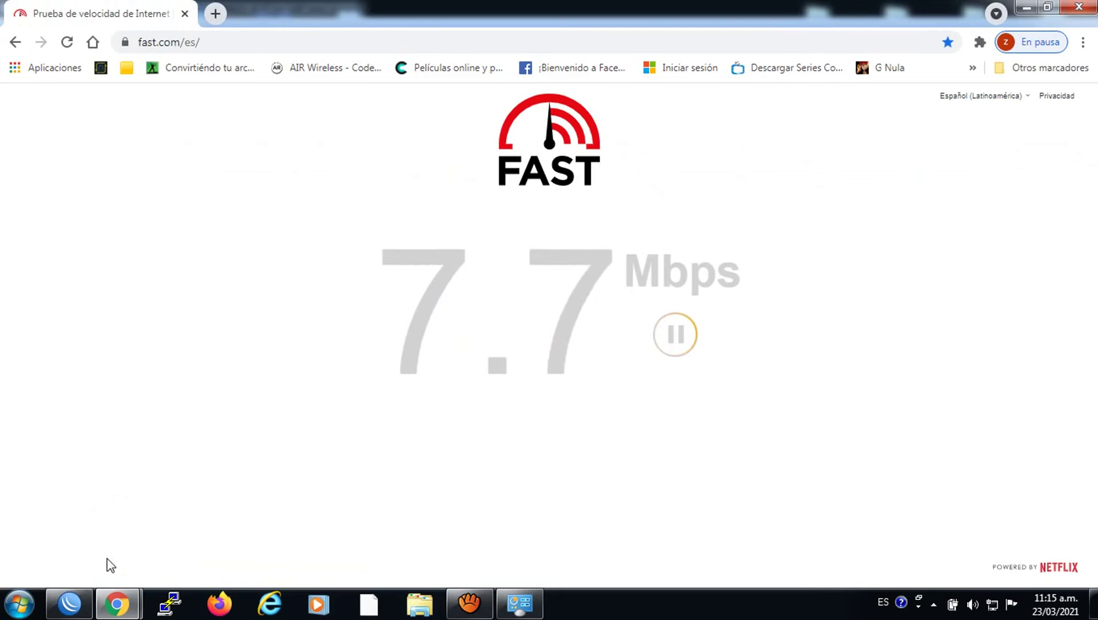
pyautogui.click(77, 607)
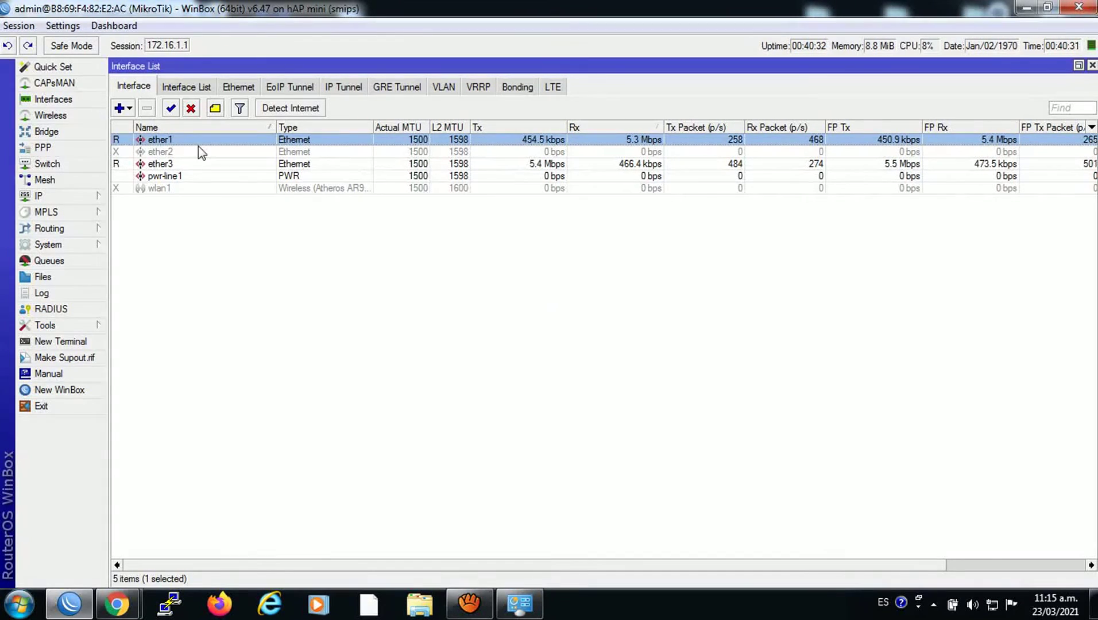
# - Enable the ether2 interface and rerun the fast.com speed test in Chrome, returning to WinBox to watch the interface traffic
pyautogui.click(198, 151)
pyautogui.click(170, 108)
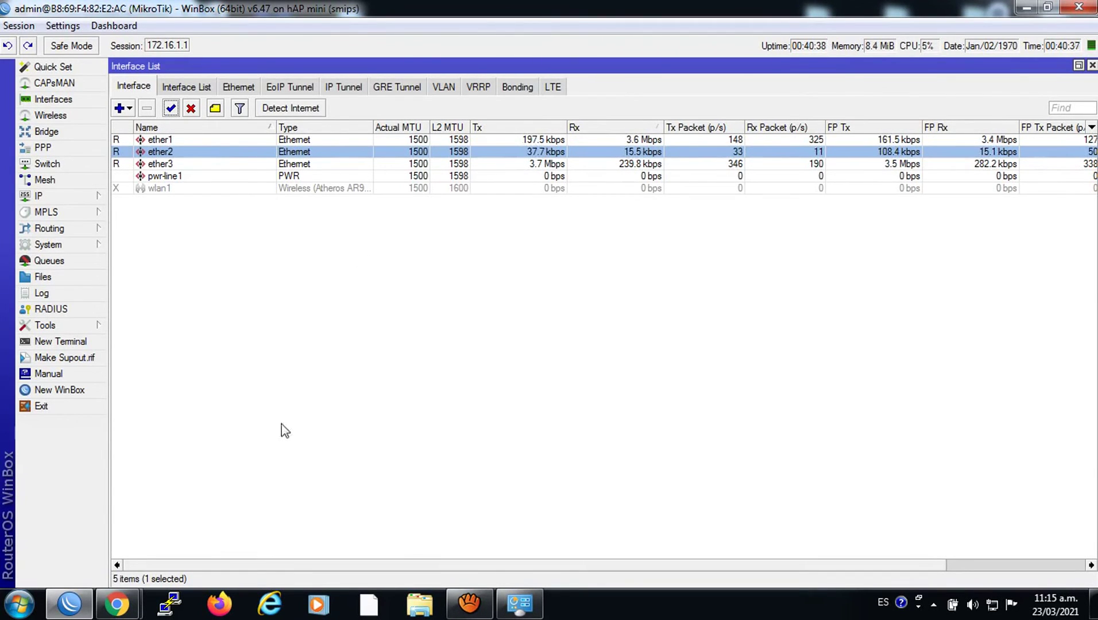
pyautogui.click(120, 603)
pyautogui.click(253, 539)
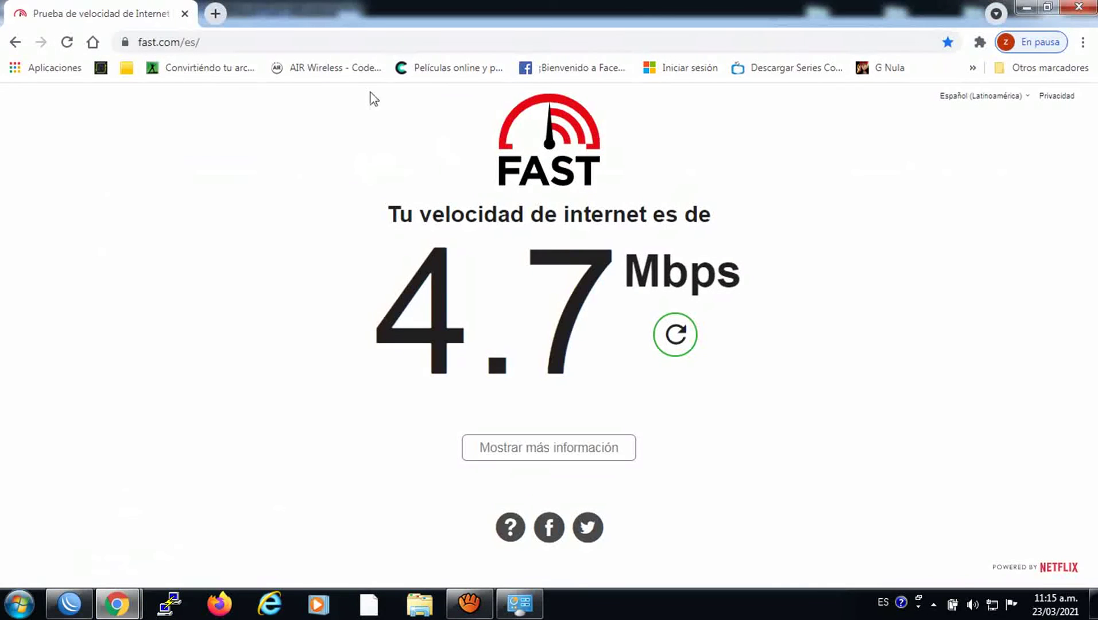
pyautogui.click(66, 43)
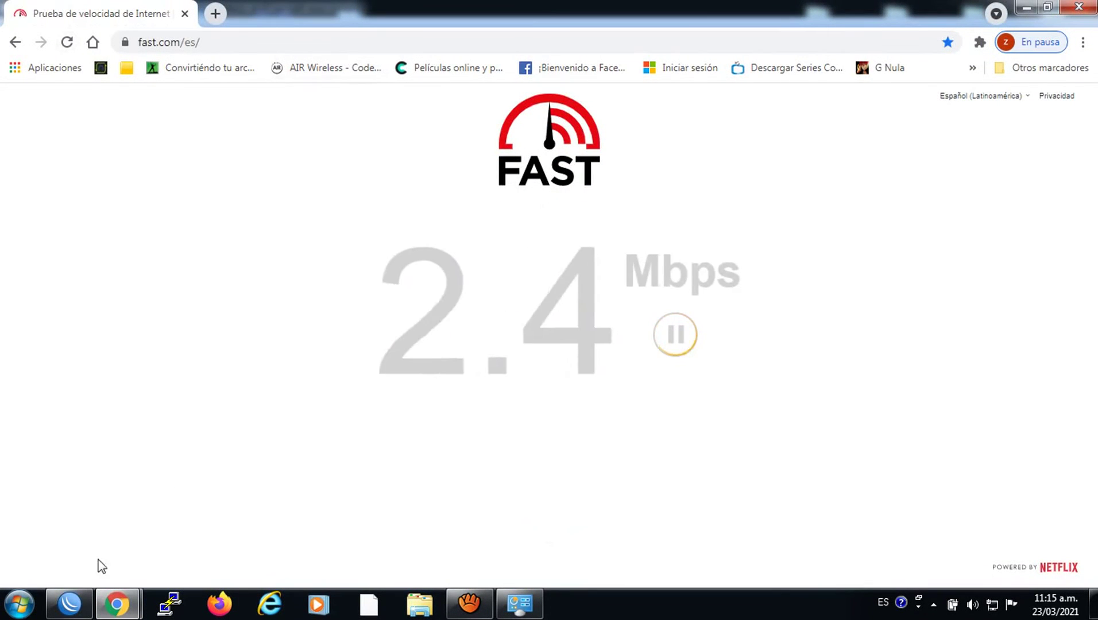
pyautogui.click(84, 600)
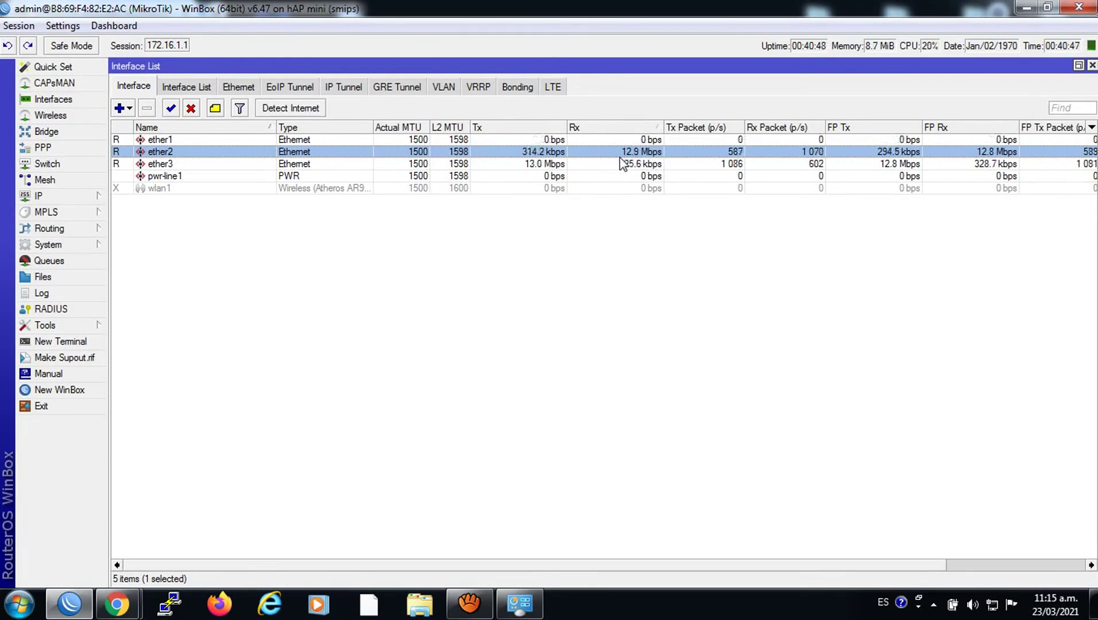
# - Set the address list of the DHCP lease for 172.16.1.254 to Linea1, apply it and close the DHCP server window
pyautogui.click(58, 198)
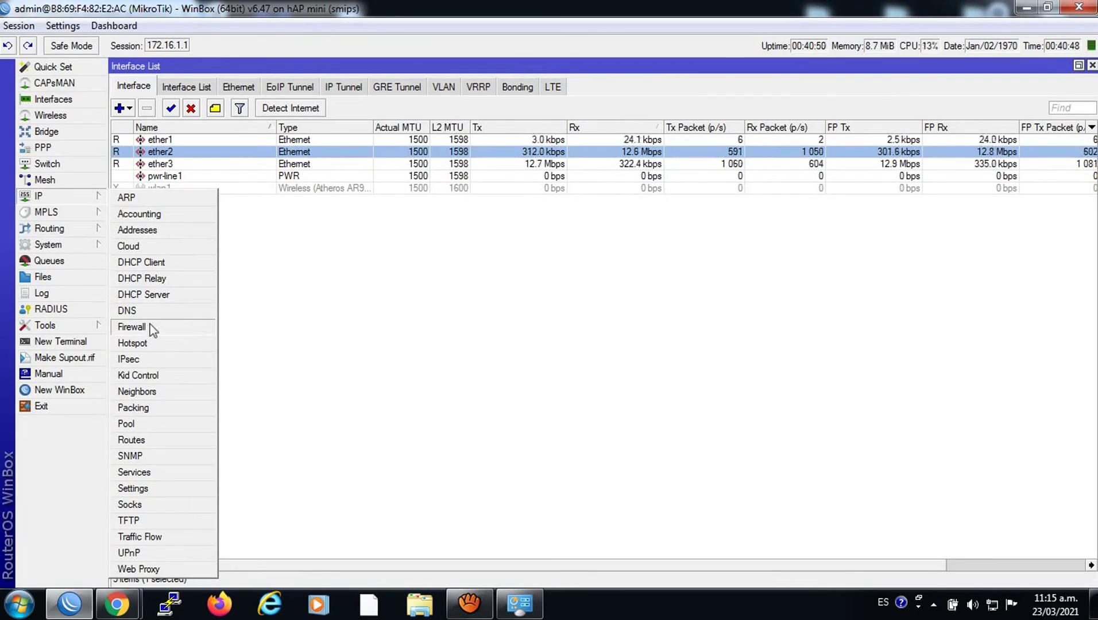
pyautogui.click(148, 297)
pyautogui.doubleClick(407, 292)
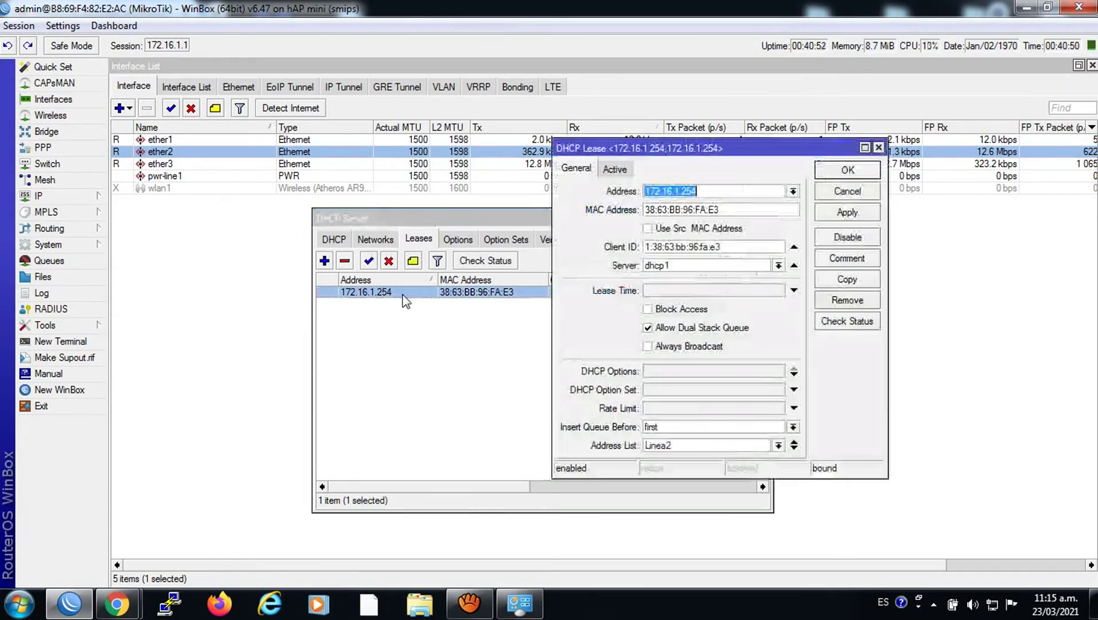
pyautogui.rightClick(683, 442)
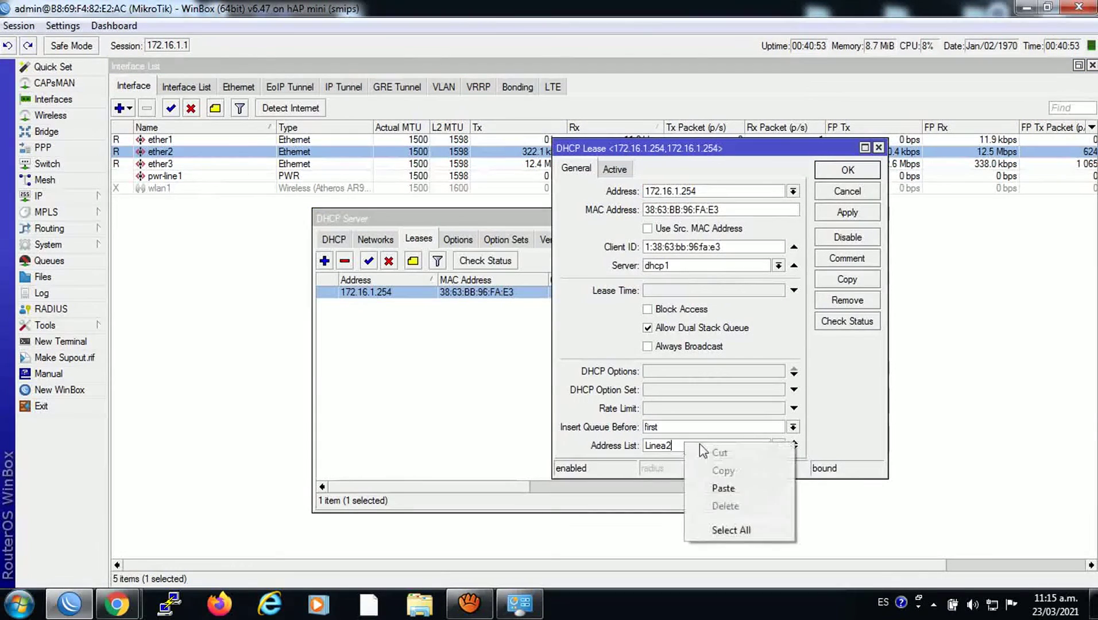
pyautogui.click(803, 448)
pyautogui.click(778, 445)
pyautogui.click(727, 457)
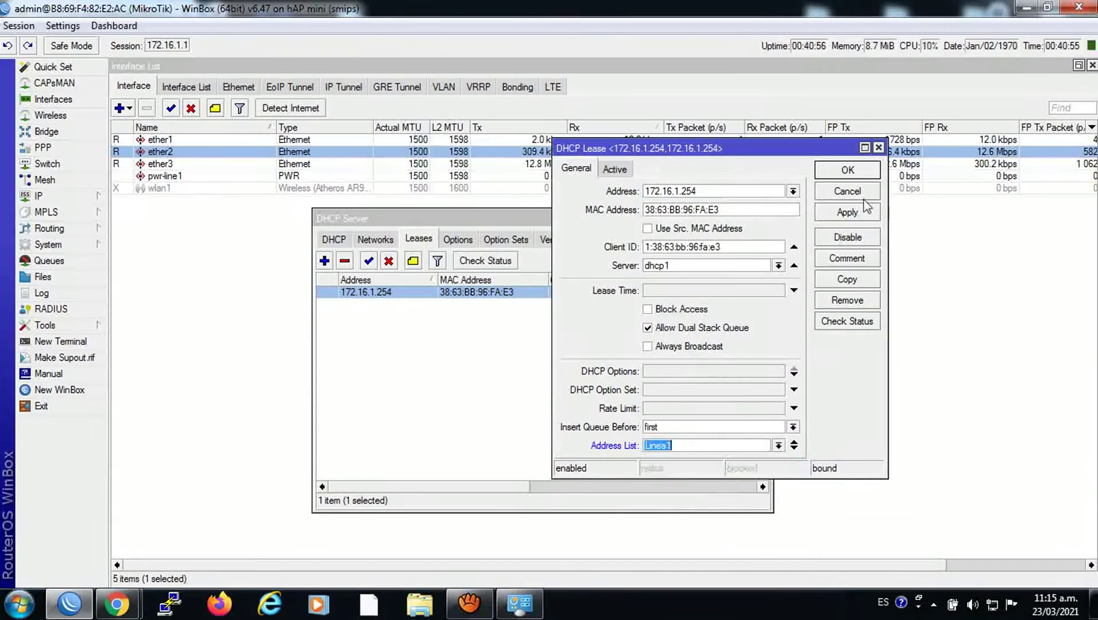
pyautogui.click(846, 212)
pyautogui.click(848, 170)
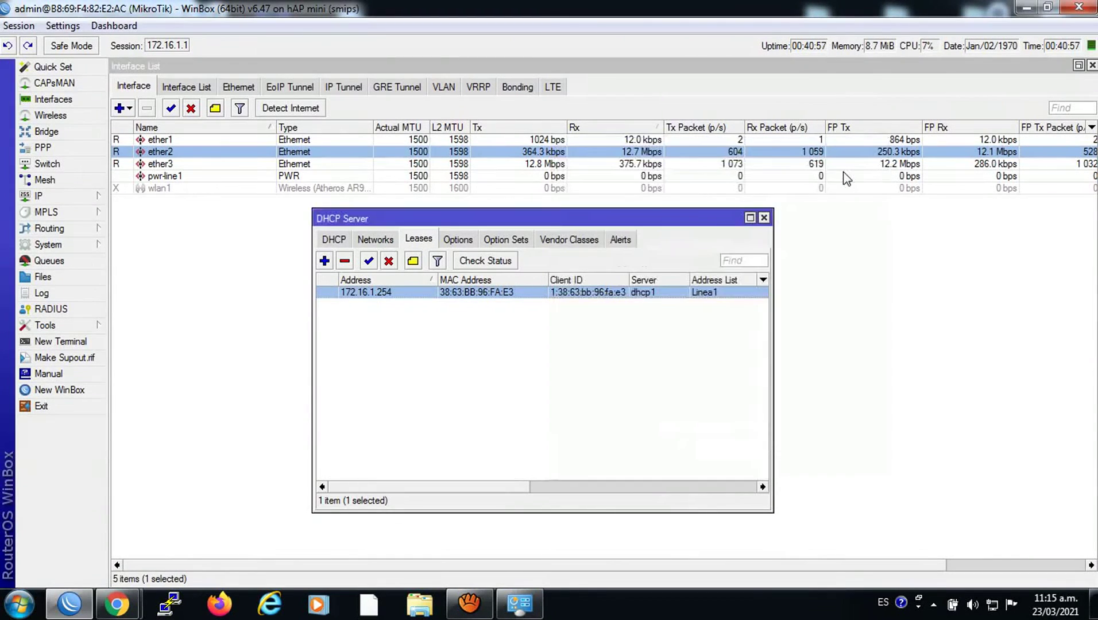
pyautogui.click(763, 218)
# - Select ether1 and run the fast.com speed test in Chrome, comparing its progress with the interface traffic in WinBox
pyautogui.click(185, 139)
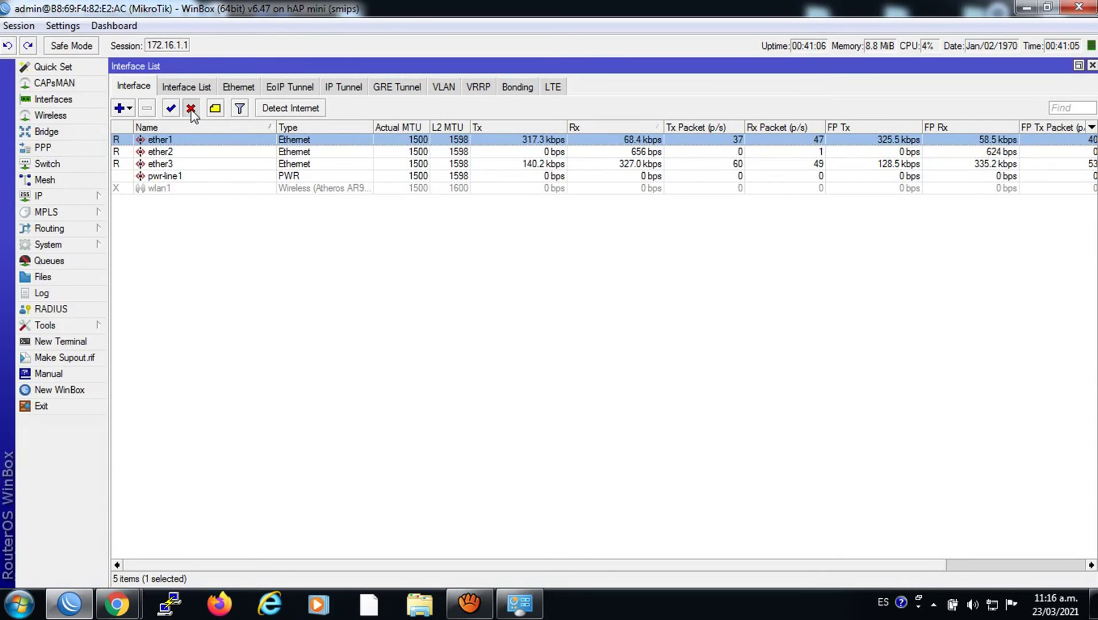
pyautogui.moveTo(116, 603)
pyautogui.click(298, 505)
pyautogui.click(676, 334)
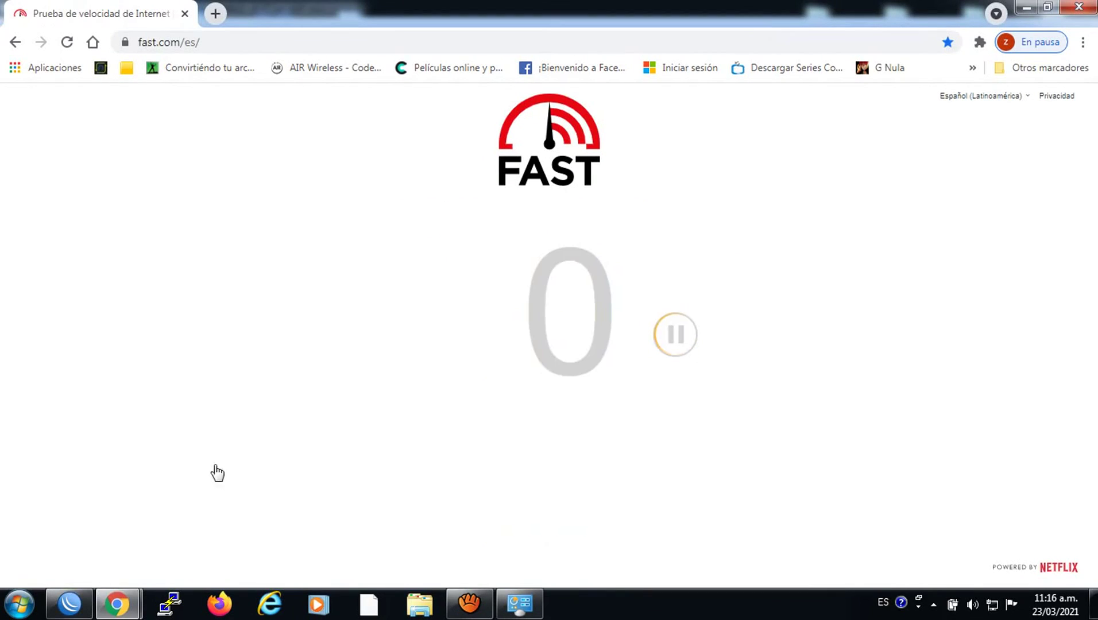
pyautogui.click(69, 603)
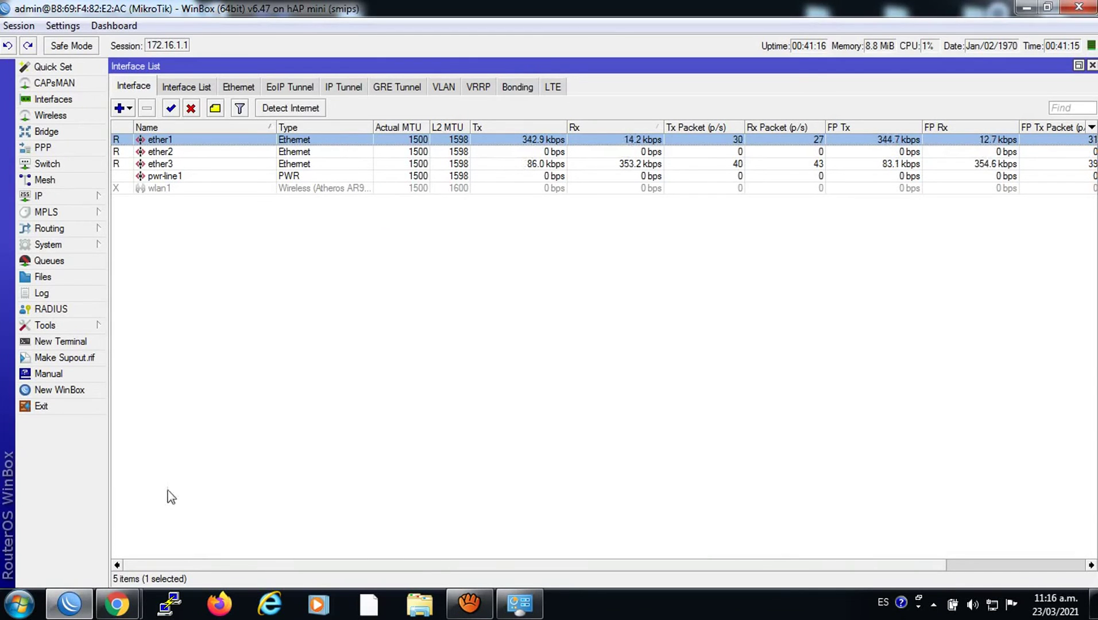
pyautogui.moveTo(129, 608)
pyautogui.click(250, 533)
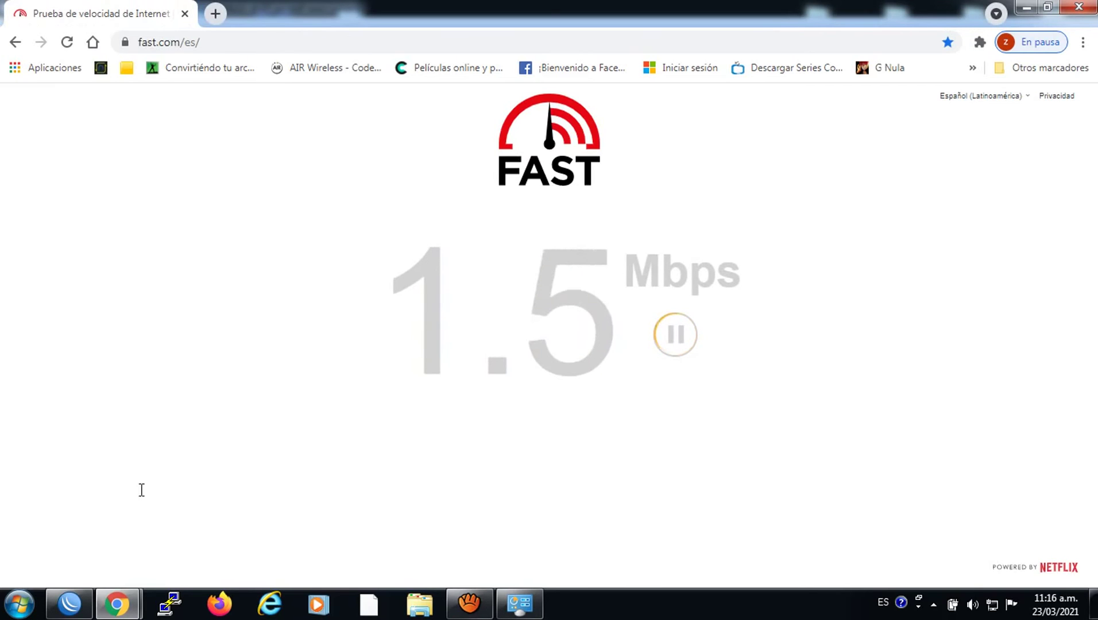
pyautogui.click(69, 603)
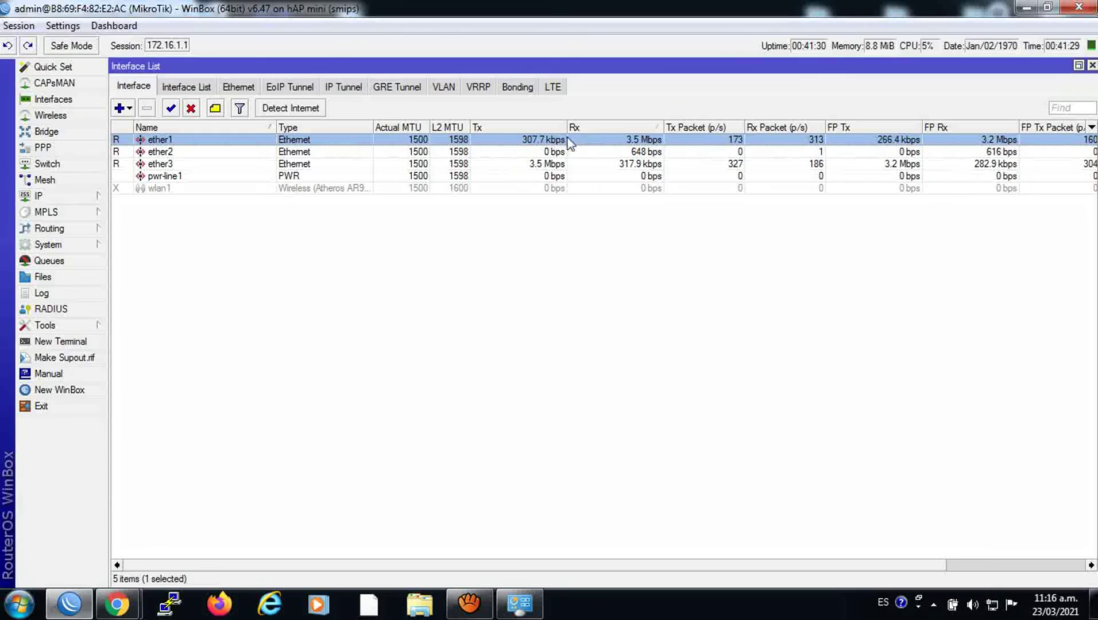
# - Restart the fast.com speed test in Chrome and return to WinBox to check the receive traffic on ether1
pyautogui.moveTo(116, 603)
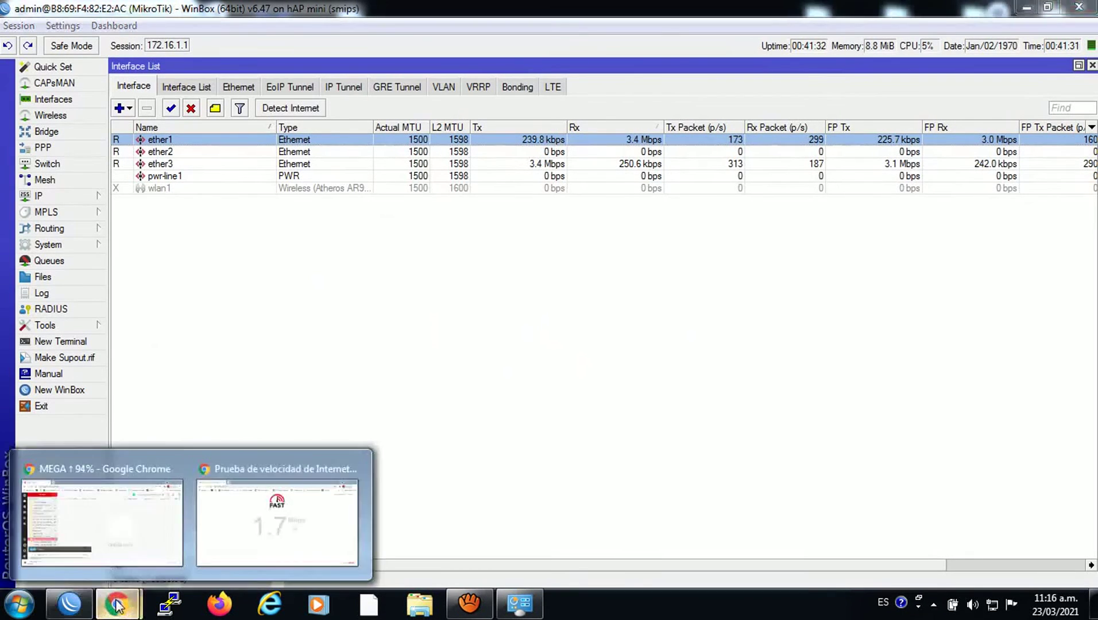
pyautogui.click(324, 517)
pyautogui.click(672, 332)
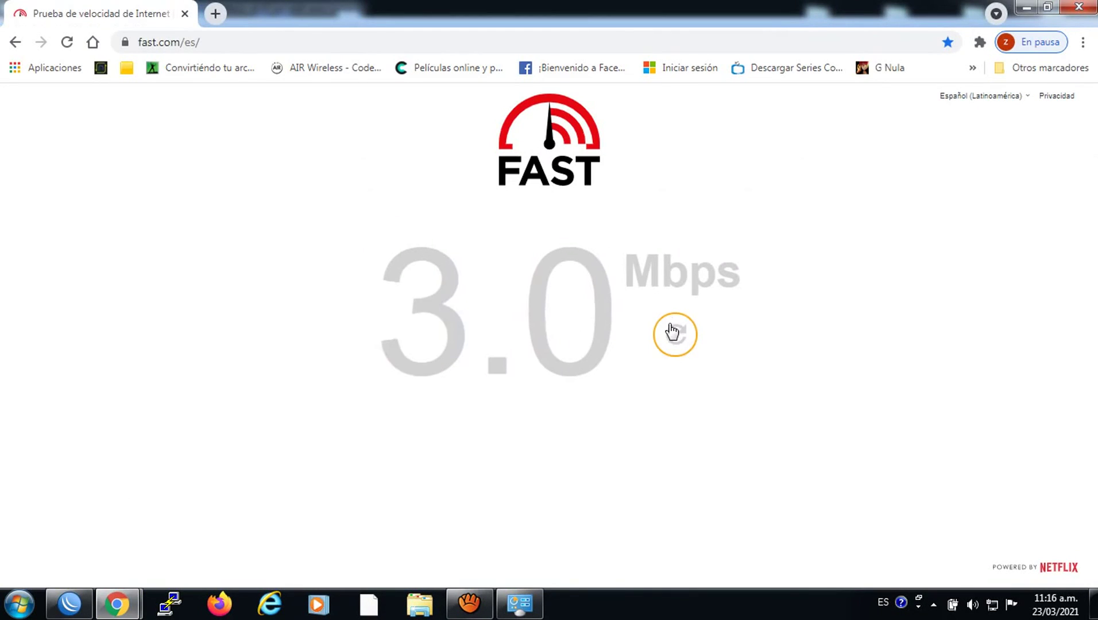
pyautogui.click(671, 332)
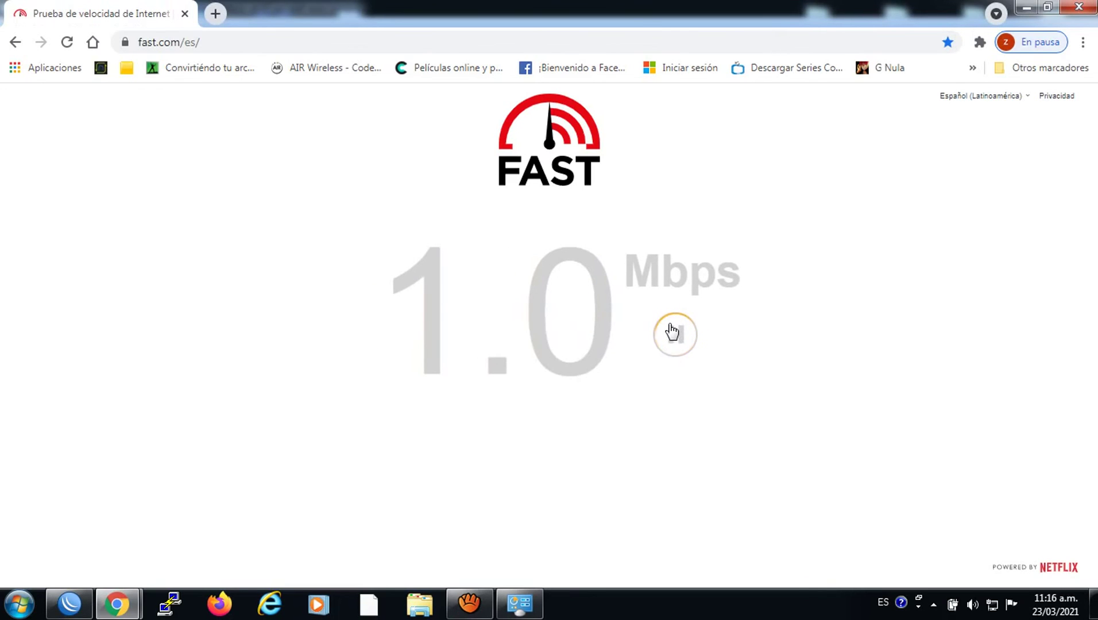
pyautogui.click(85, 589)
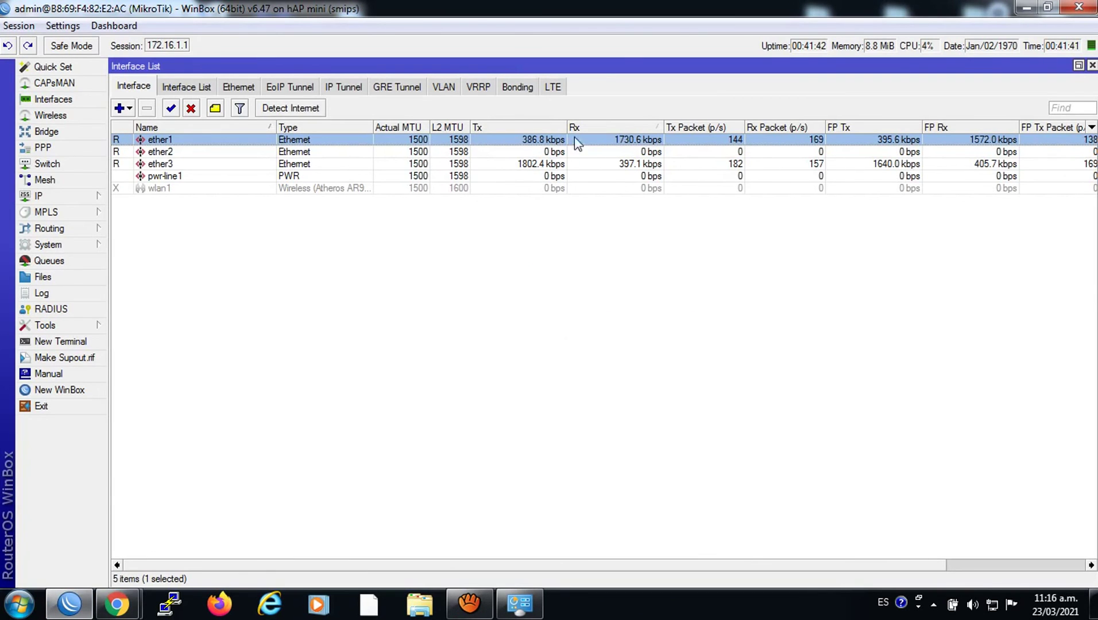
# - Disable the ether1 interface and open the route list to check the gateways' reachability
pyautogui.click(191, 108)
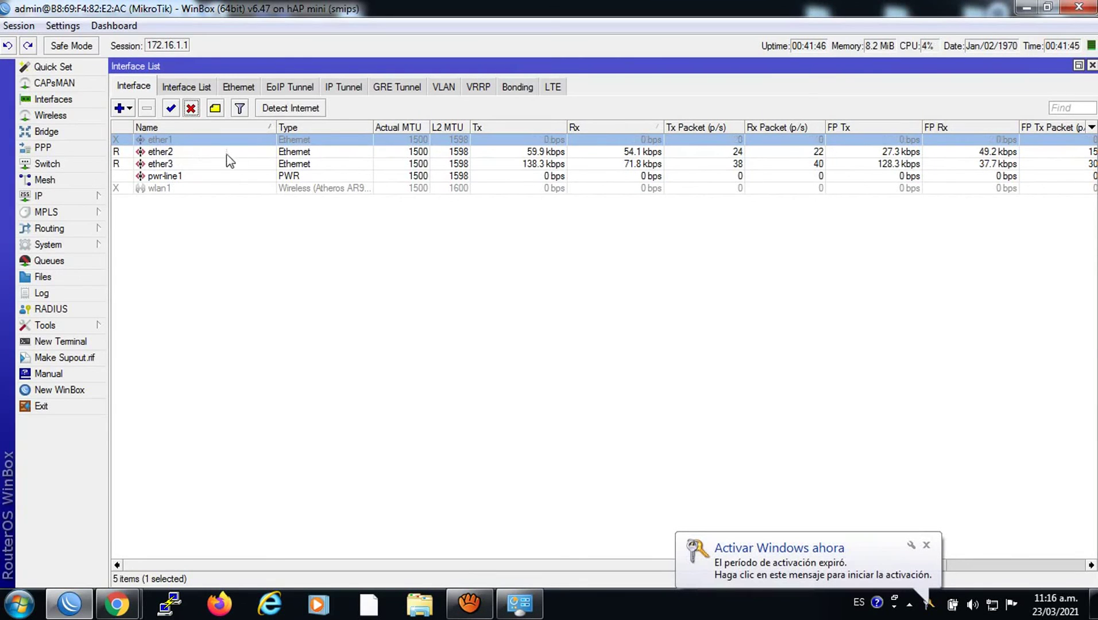
pyautogui.click(39, 196)
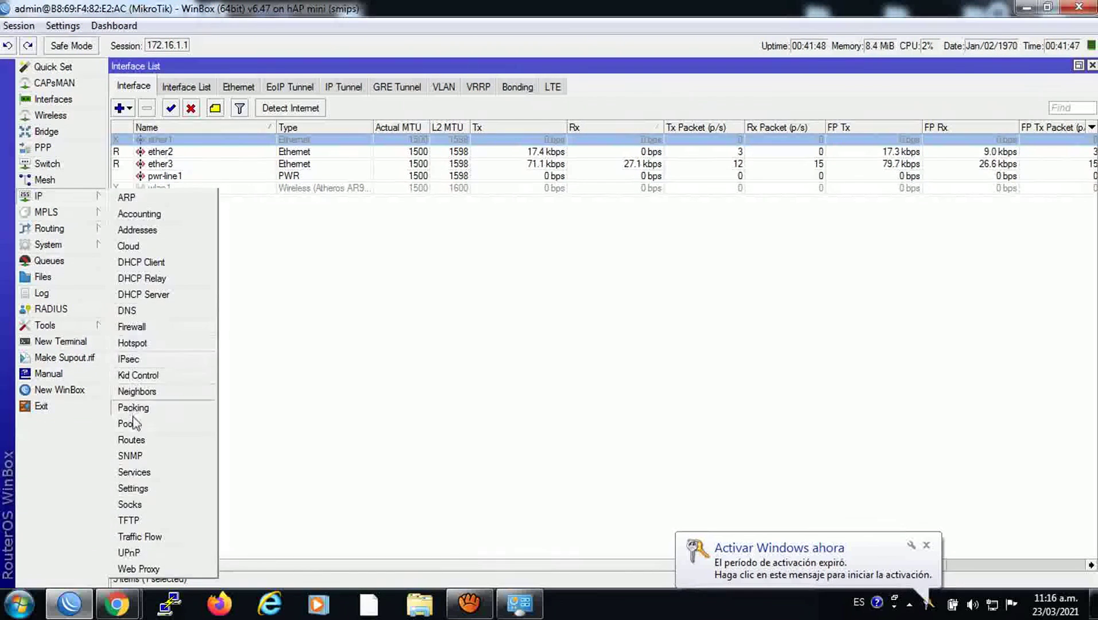
pyautogui.click(136, 446)
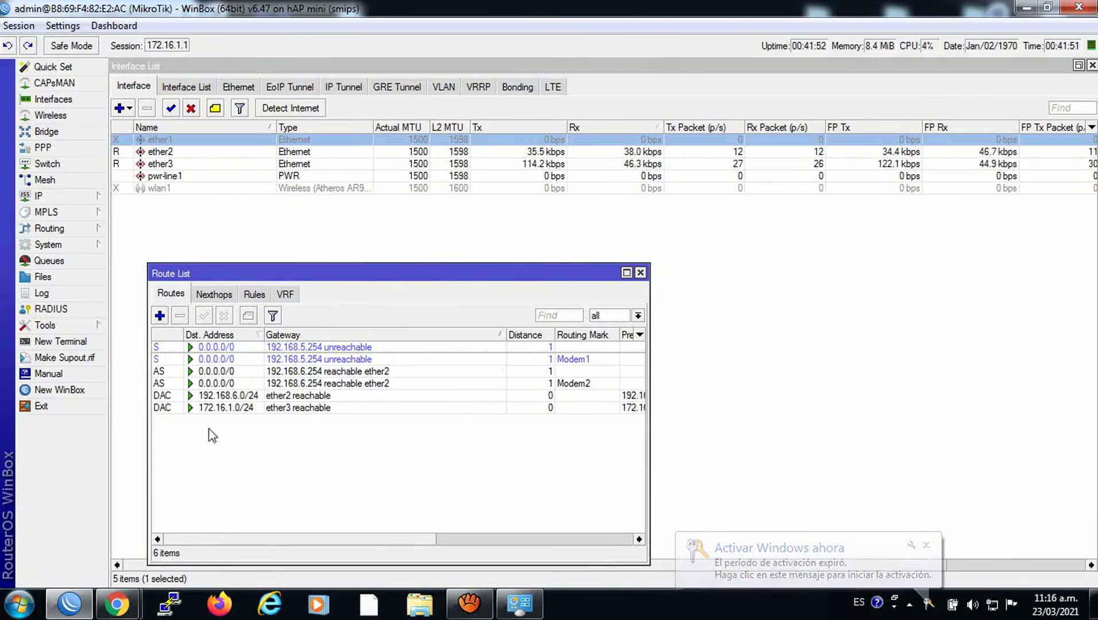
# - Rerun the fast.com speed test in Chrome with ether1 disabled and return to WinBox to watch the traffic on ether2
pyautogui.moveTo(116, 603)
pyautogui.click(302, 499)
pyautogui.click(677, 337)
pyautogui.click(668, 339)
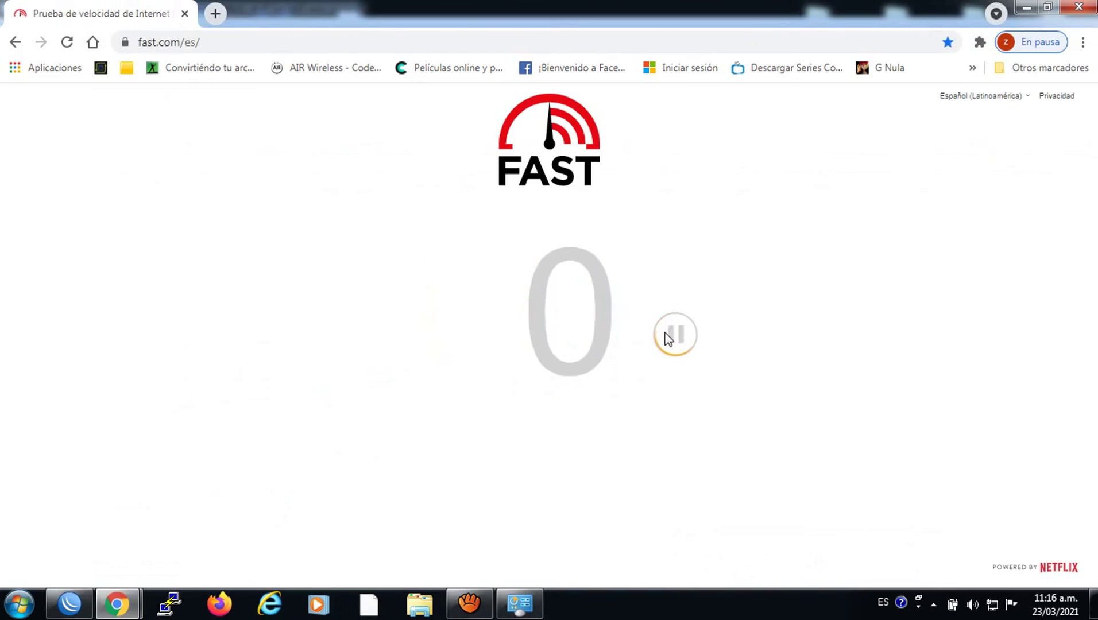
pyautogui.click(85, 601)
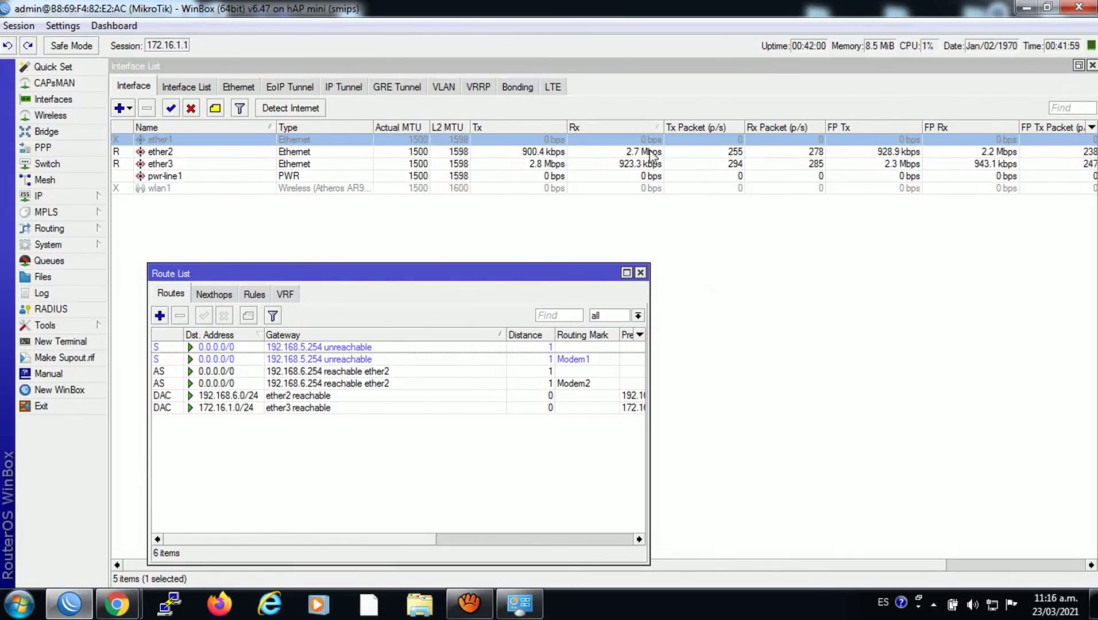
pyautogui.click(626, 153)
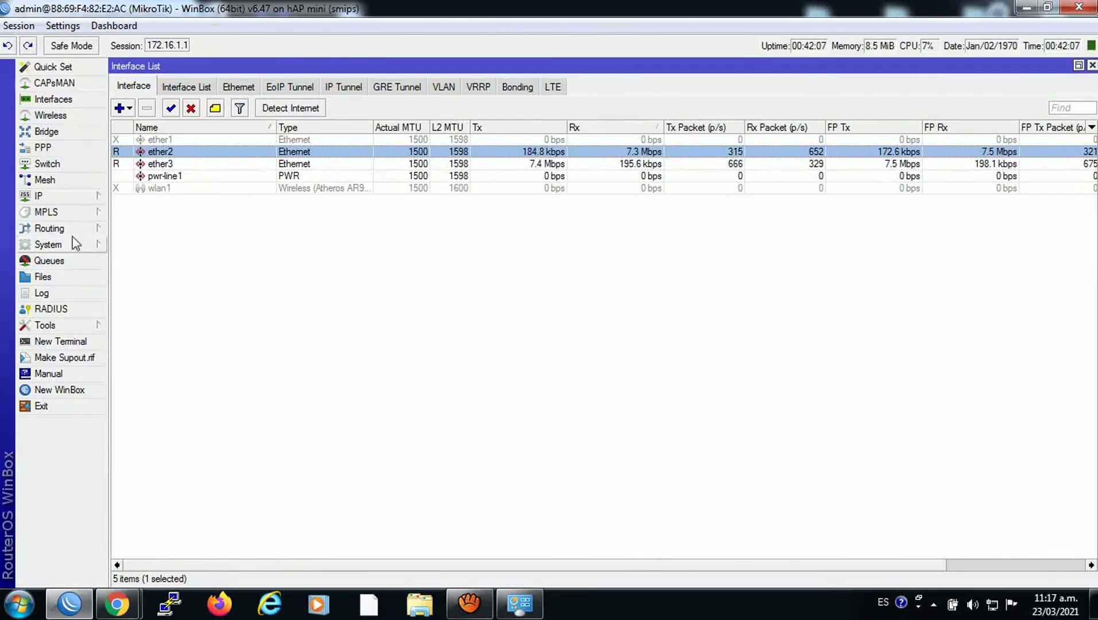
# - Restore the interface list window, arrange it and the route list for viewing together, and enable the ether1 interface
pyautogui.click(39, 196)
pyautogui.click(150, 440)
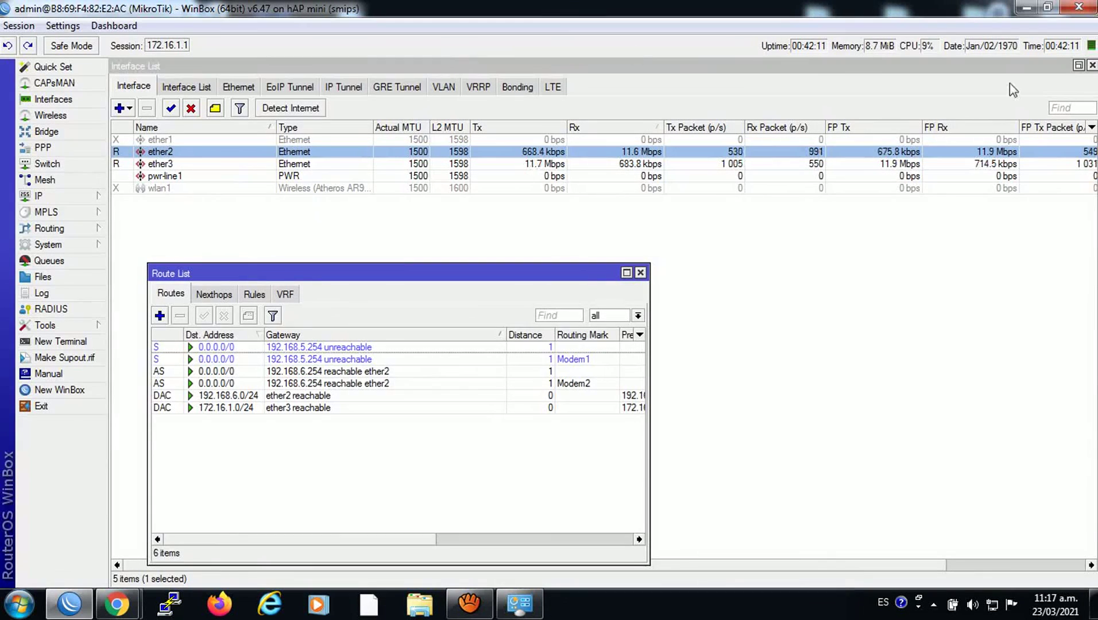
pyautogui.click(1087, 63)
pyautogui.moveTo(427, 214); pyautogui.dragTo(417, 75)
pyautogui.moveTo(604, 274); pyautogui.dragTo(1047, 250)
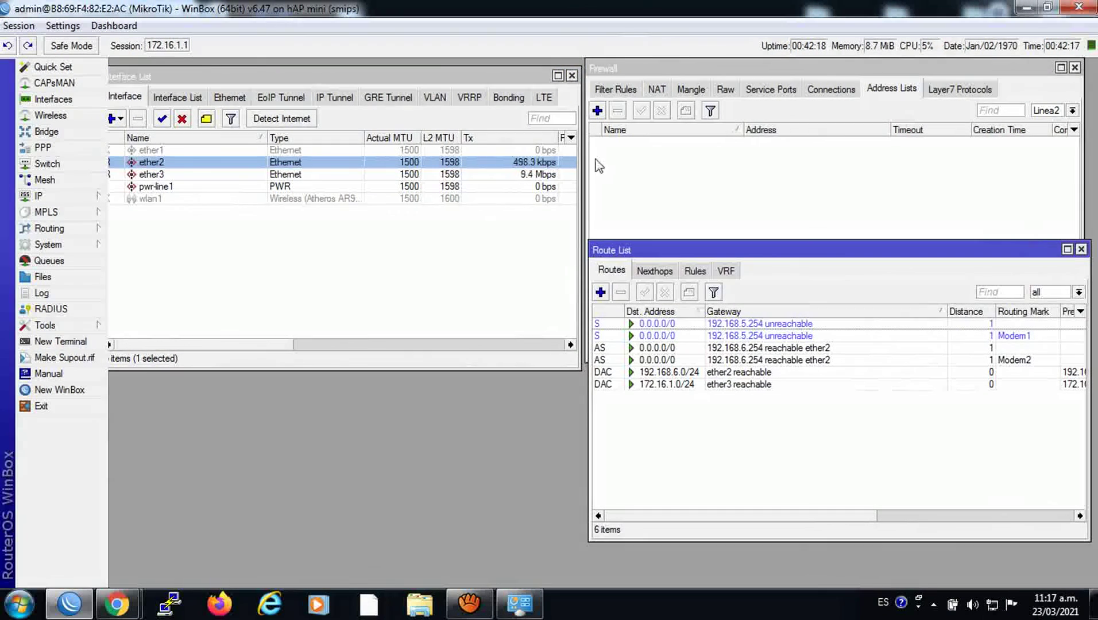
pyautogui.click(168, 150)
pyautogui.click(162, 119)
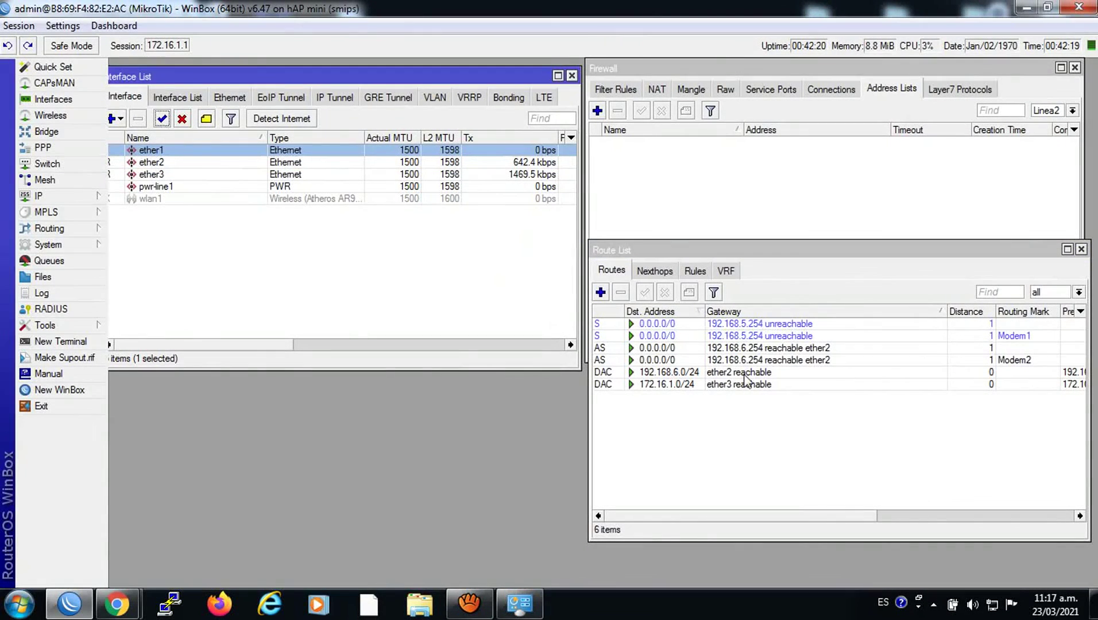